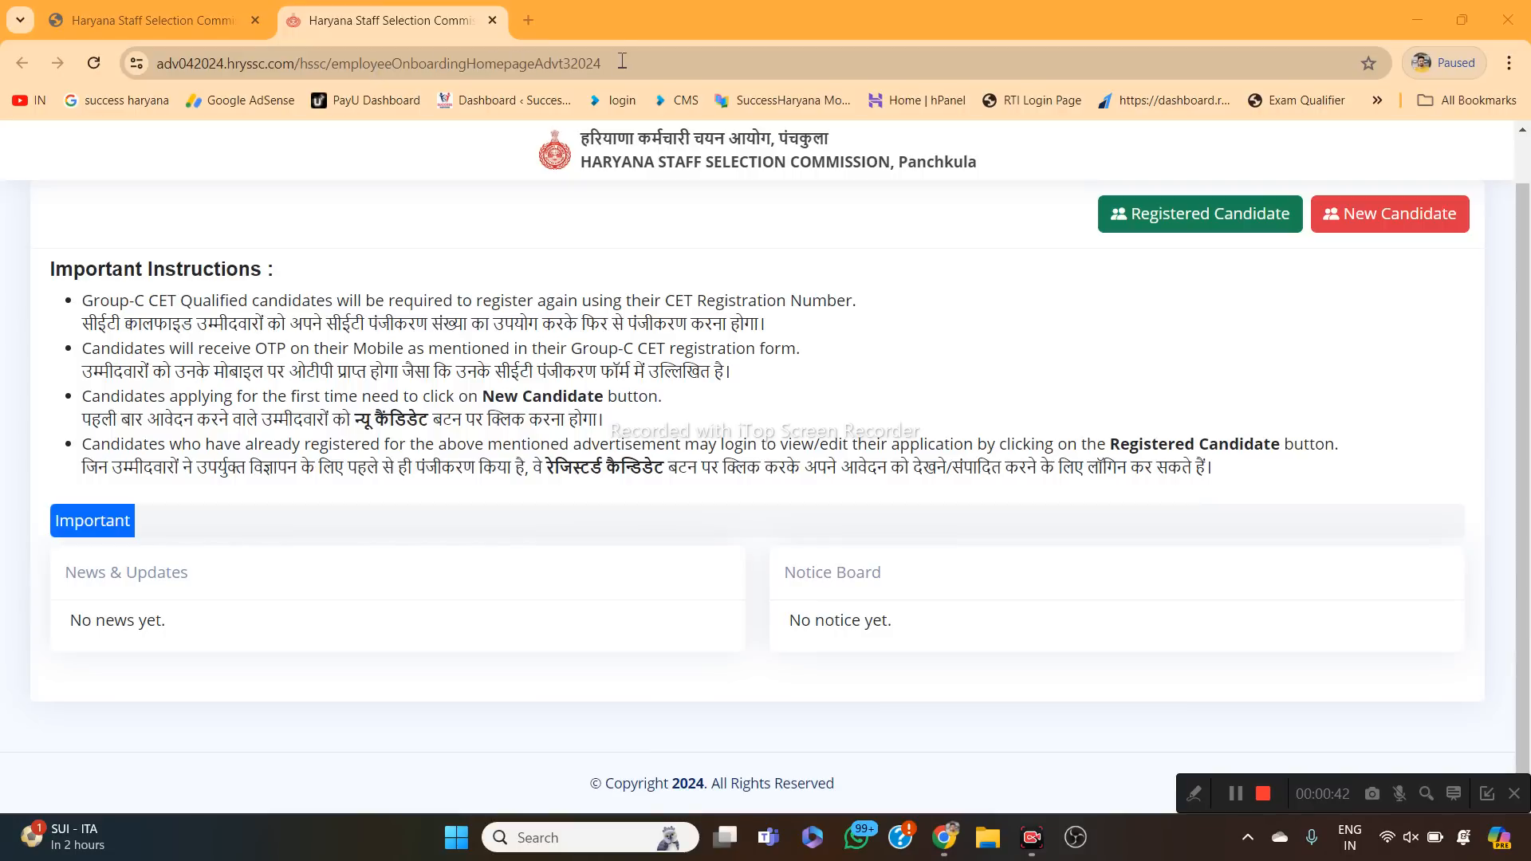
left_click(1194, 793)
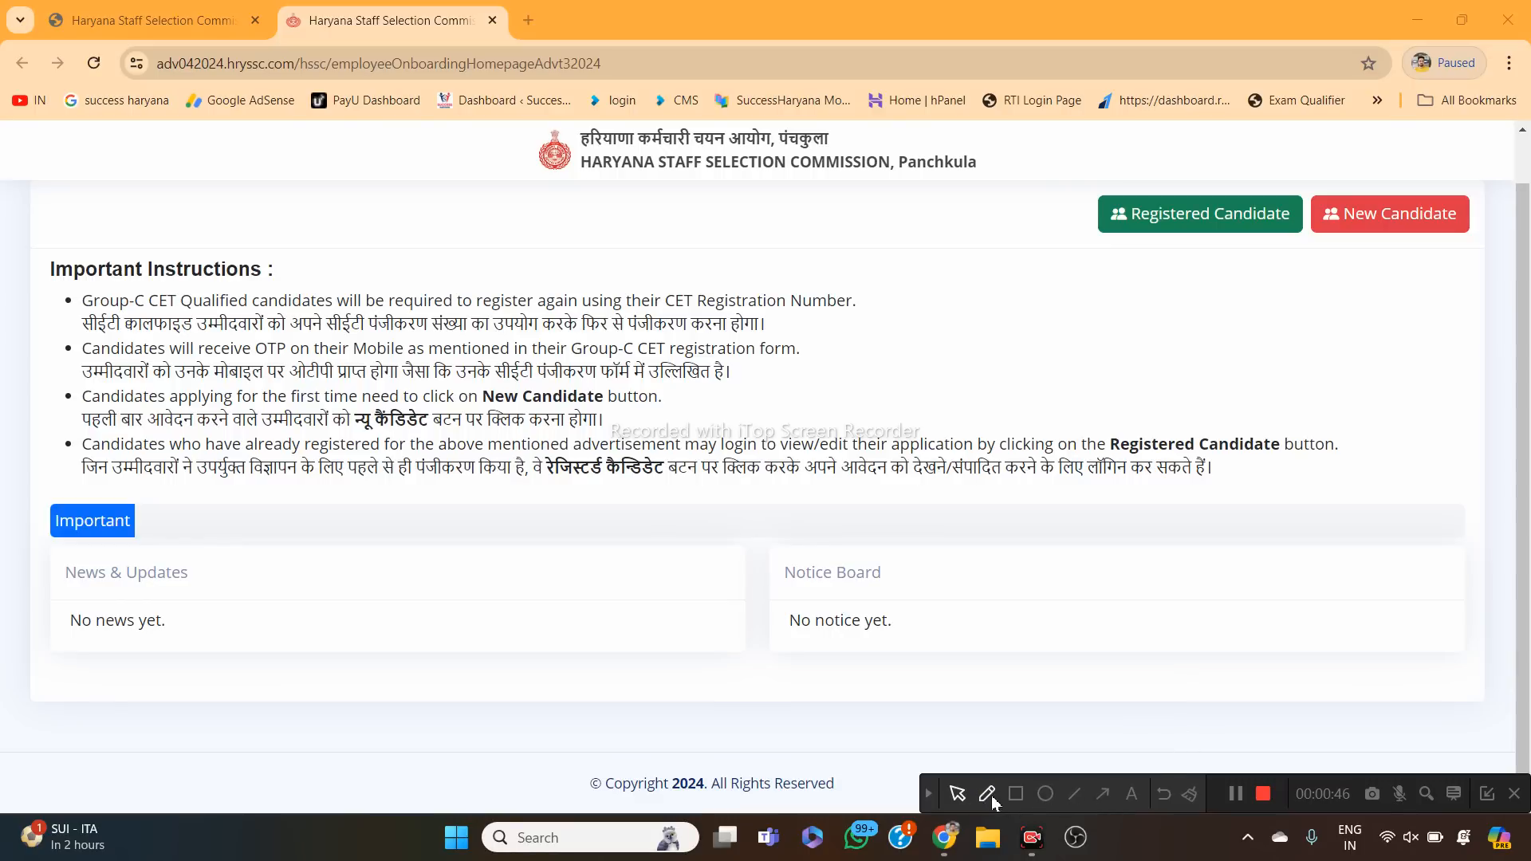
left_click(1102, 795)
left_click_drag(939, 287, 1336, 719)
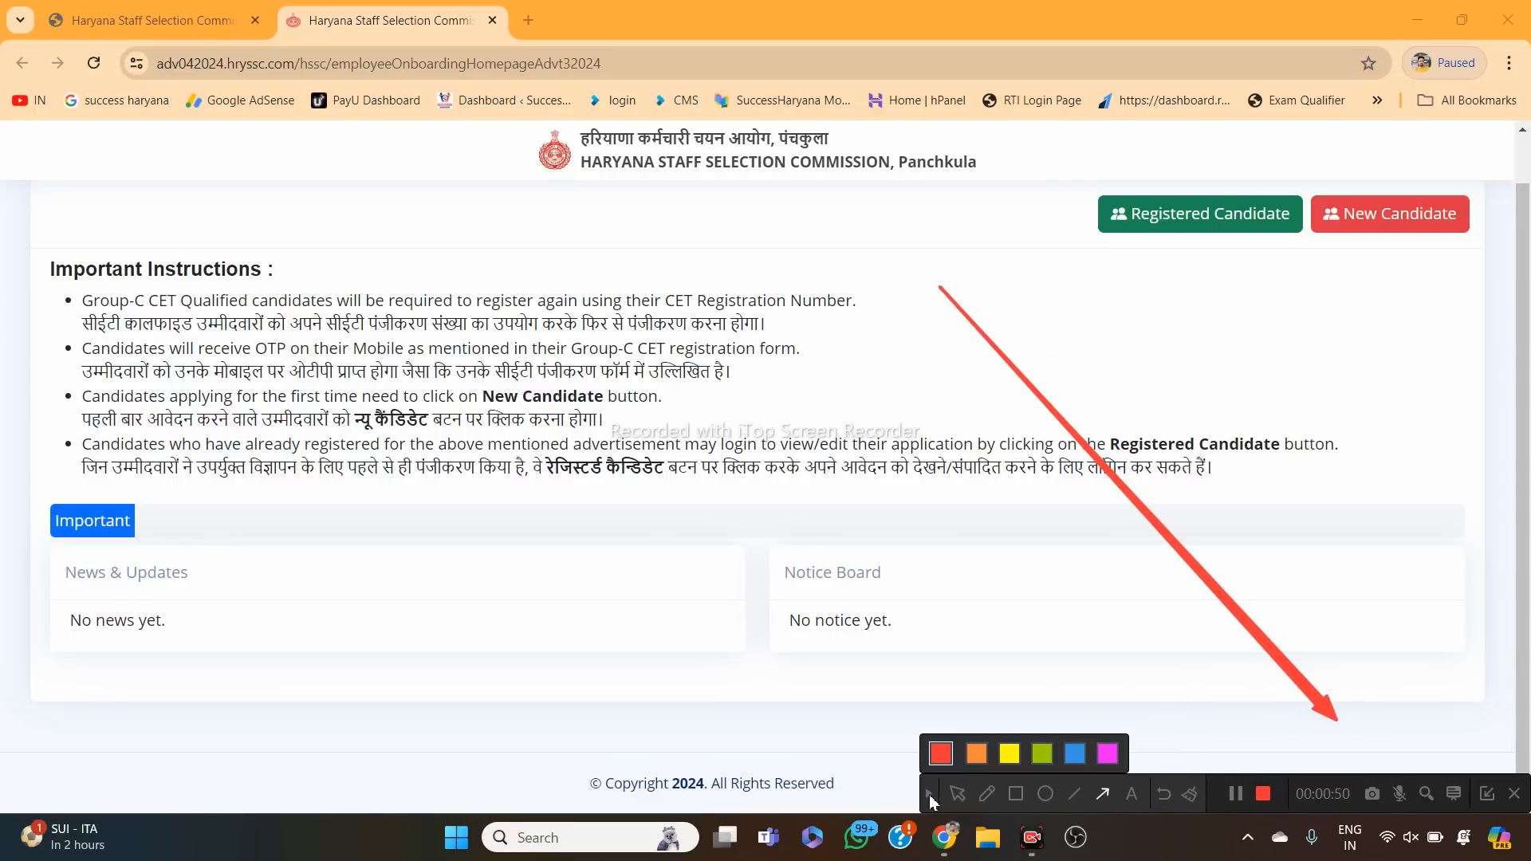
left_click(929, 794)
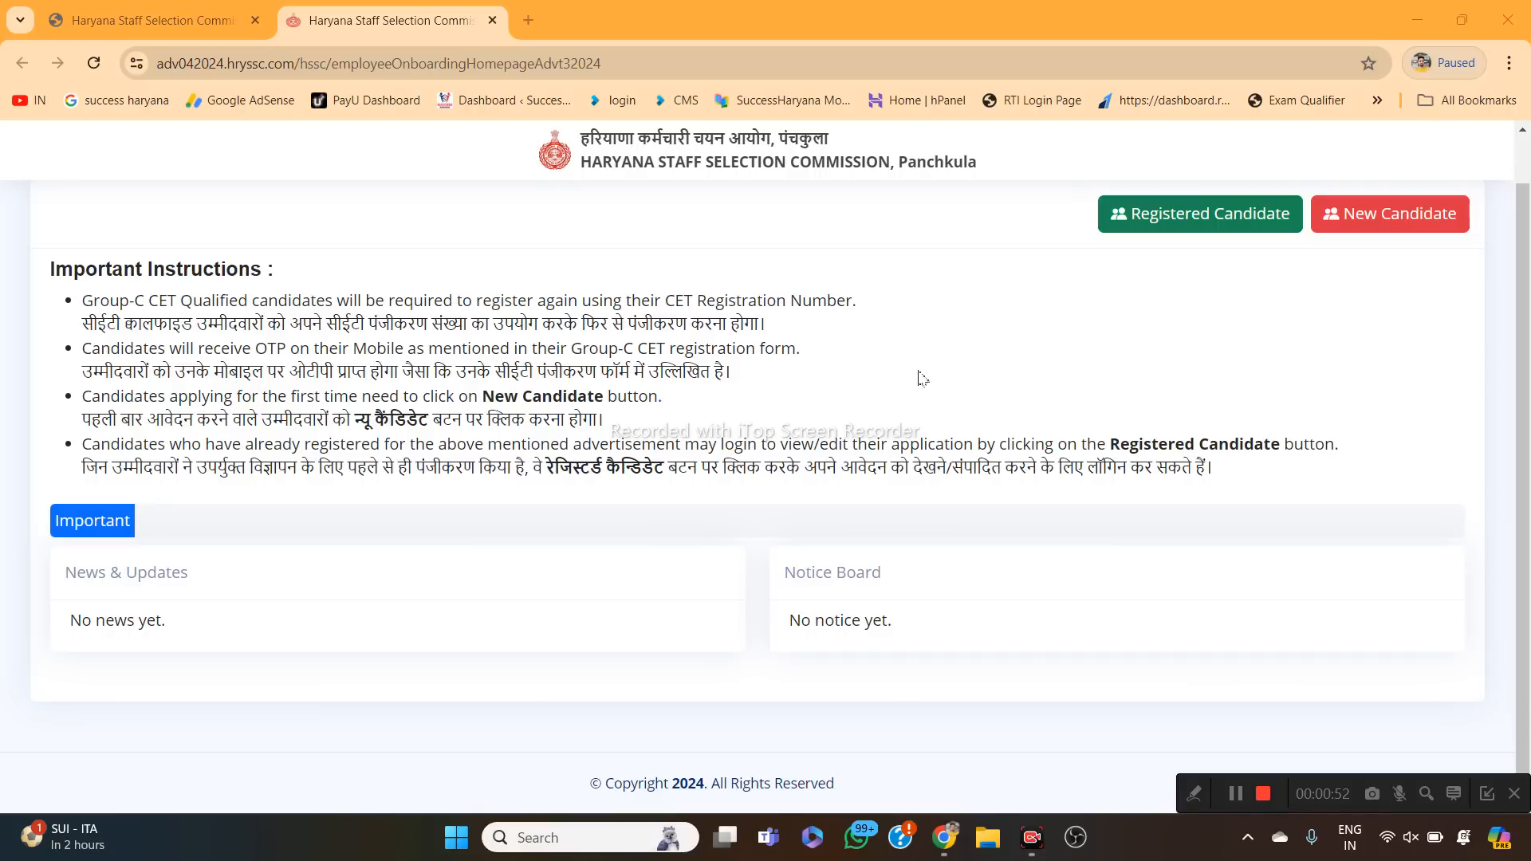
Start a new candidate application, accept the Advertisement 04/2024 terms and proceed to the CET registration number page.
left_click(1424, 220)
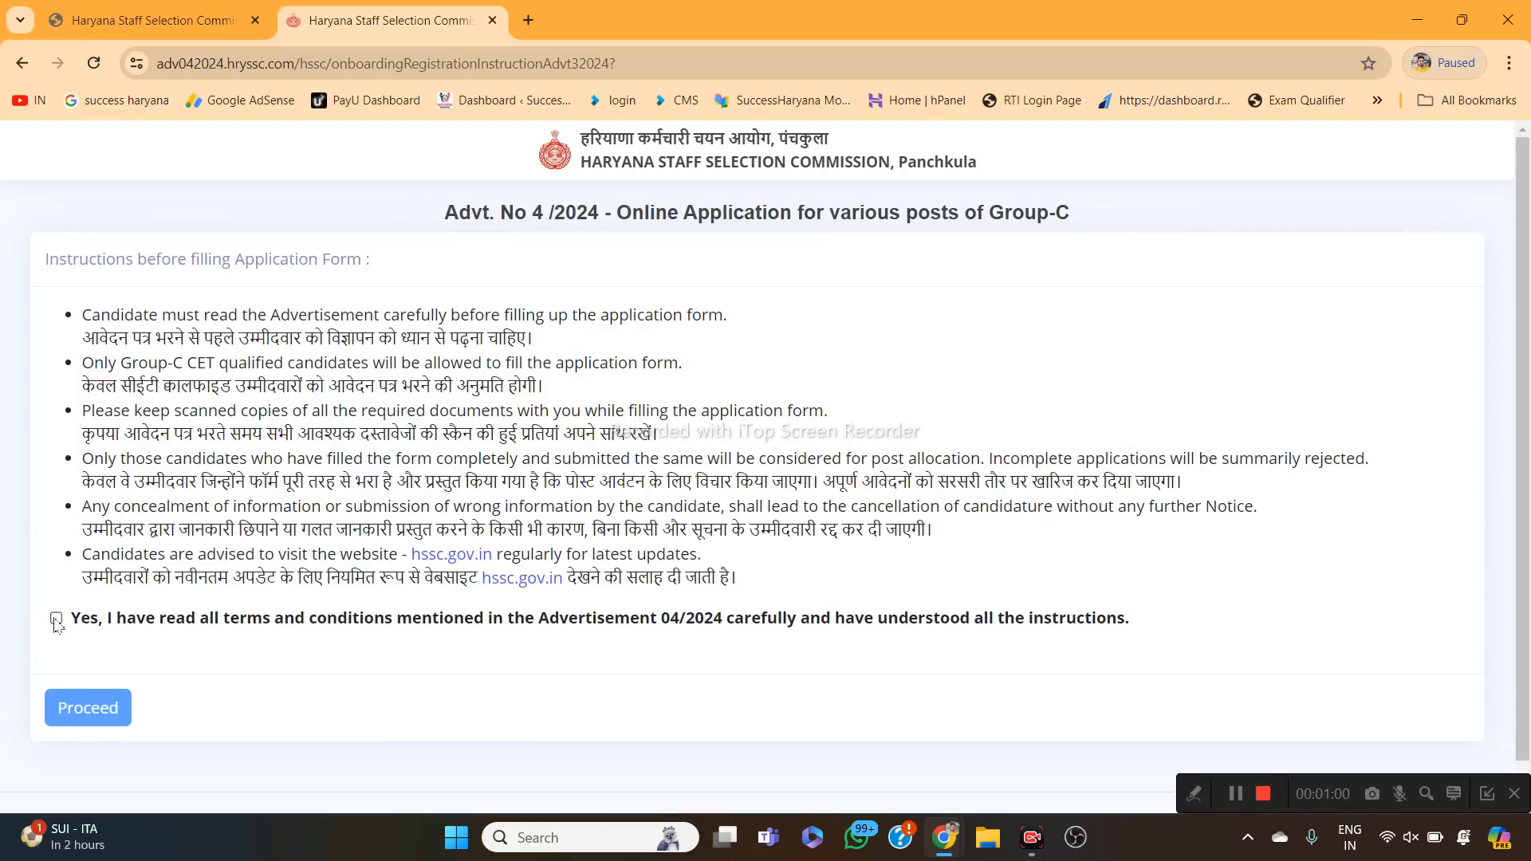
left_click(56, 618)
left_click(80, 708)
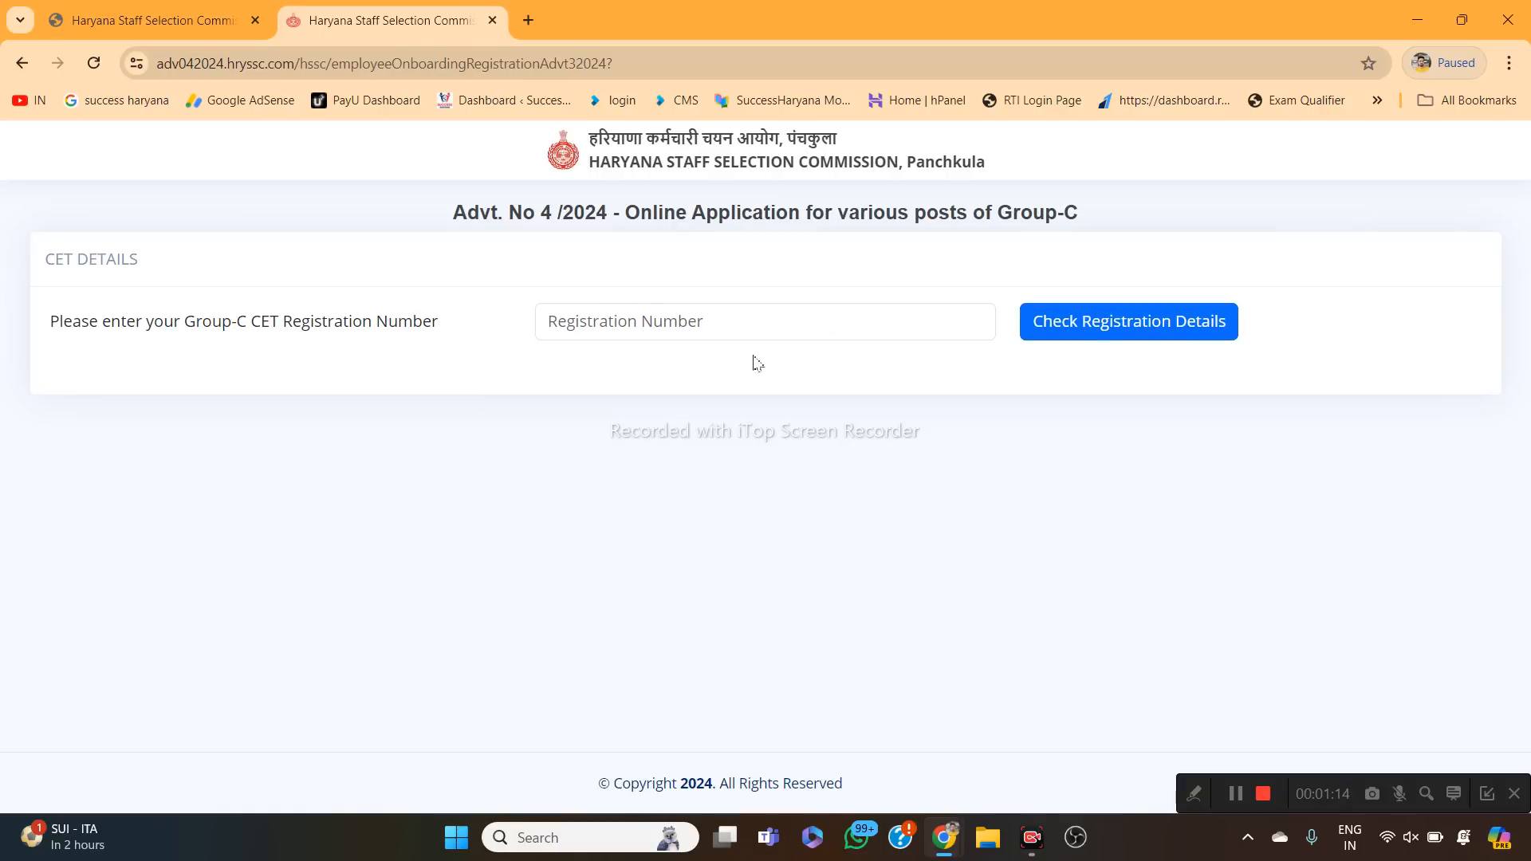
Return to the recruitment homepage and log in as a registered candidate.
left_click(22, 63)
left_click(21, 70)
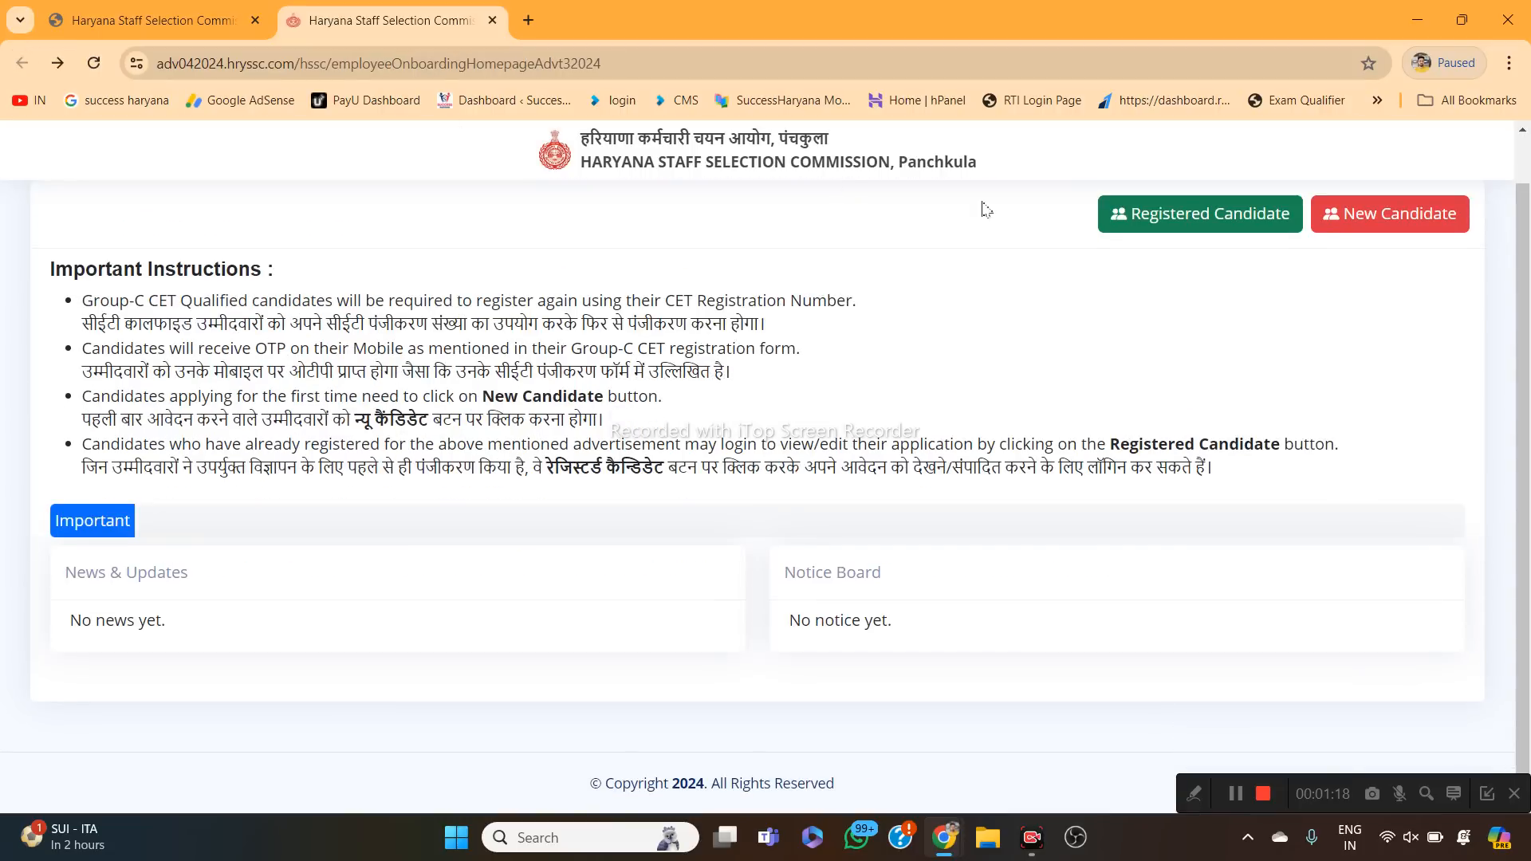
left_click(1191, 215)
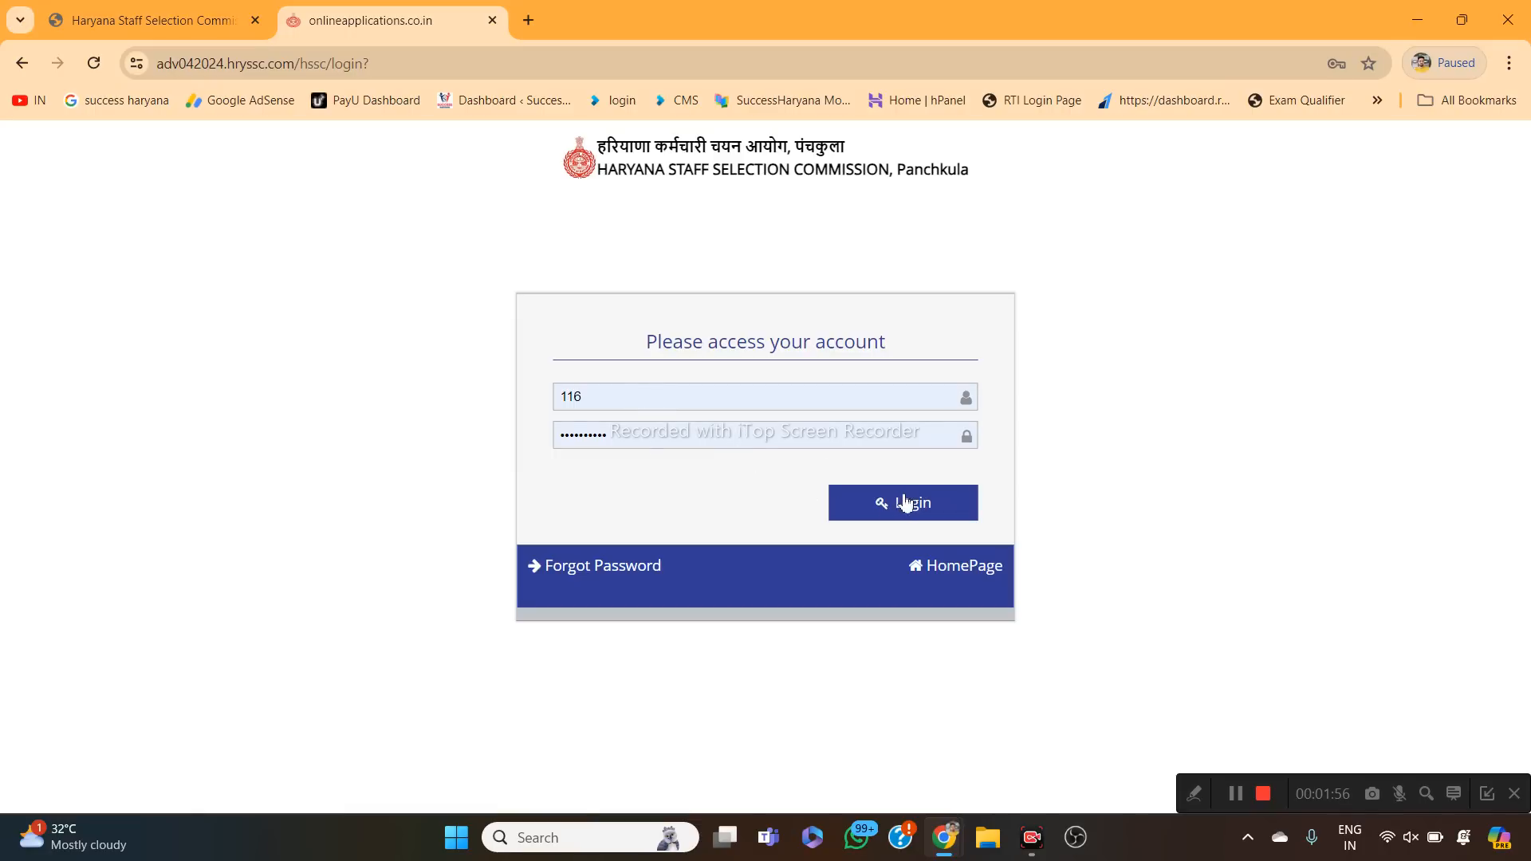
left_click(1235, 798)
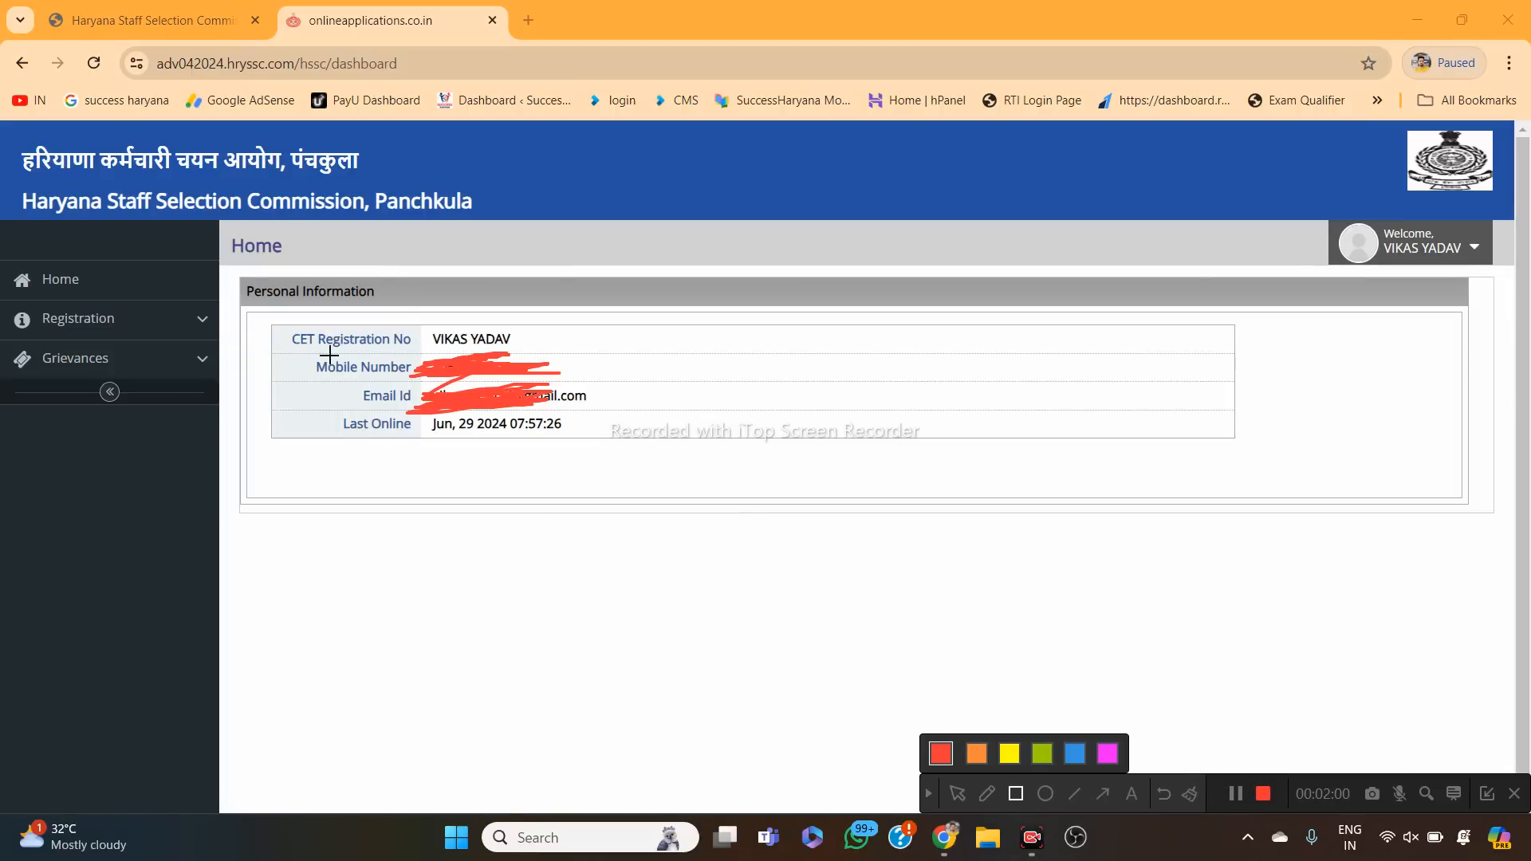
Outline the personal information table and the Registration entry with red rectangles, and open the application form's status page.
left_click_drag(265, 316, 676, 462)
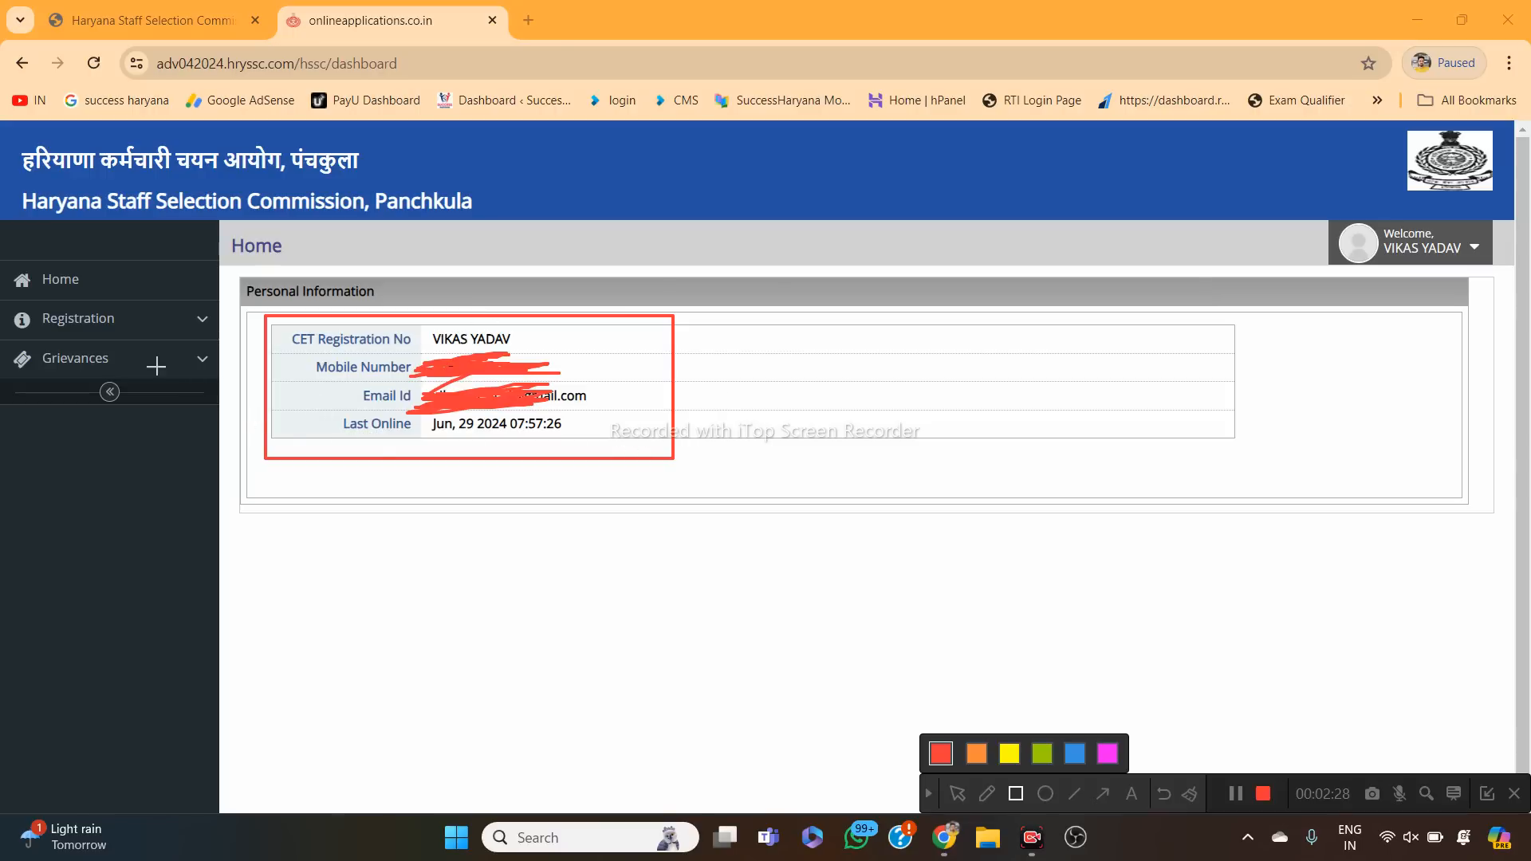
left_click_drag(2, 300, 215, 338)
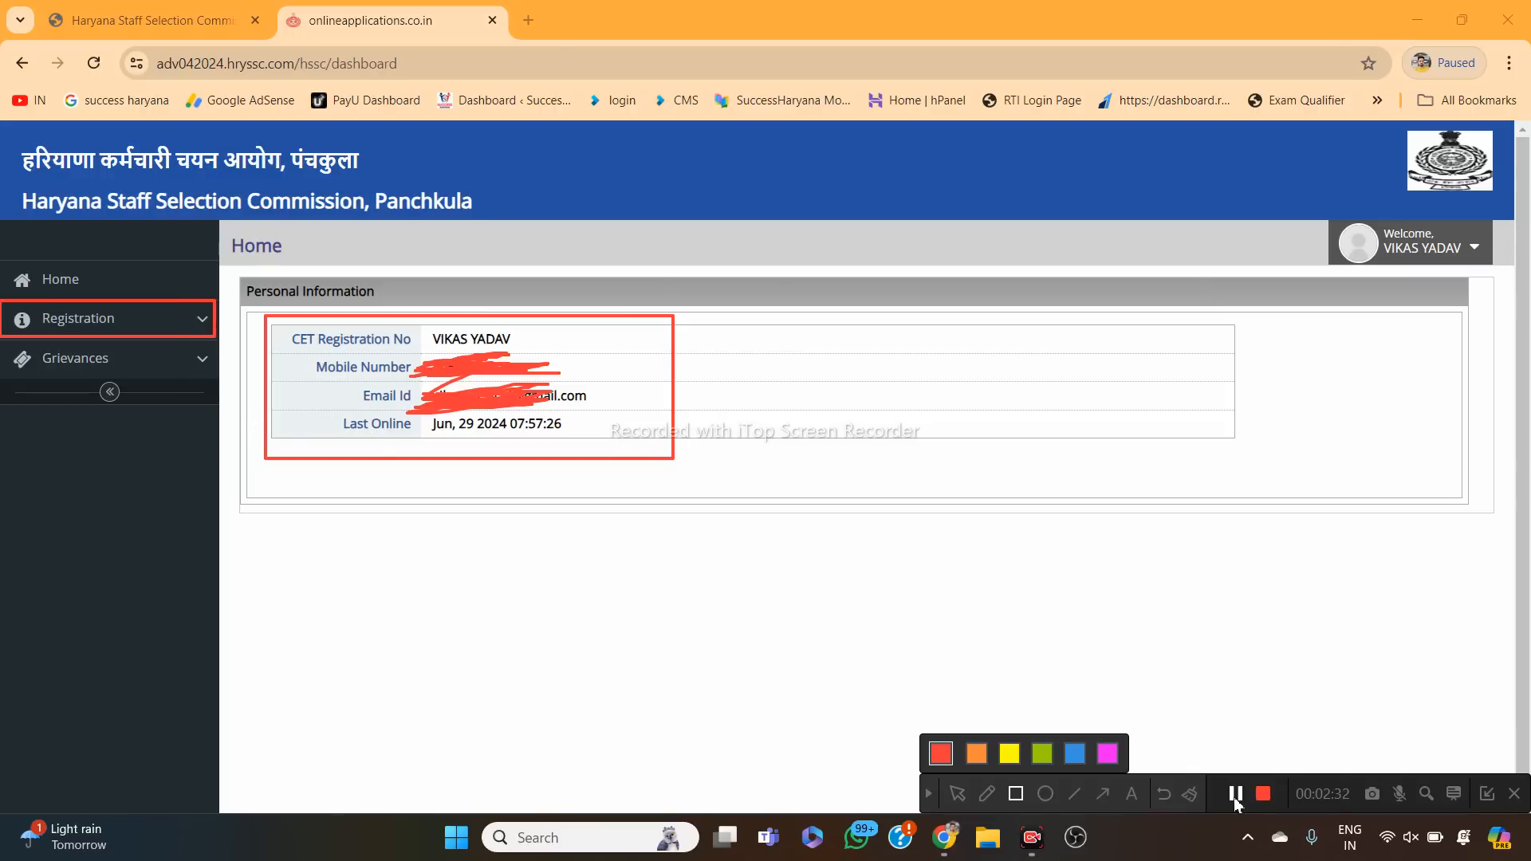
left_click(1237, 795)
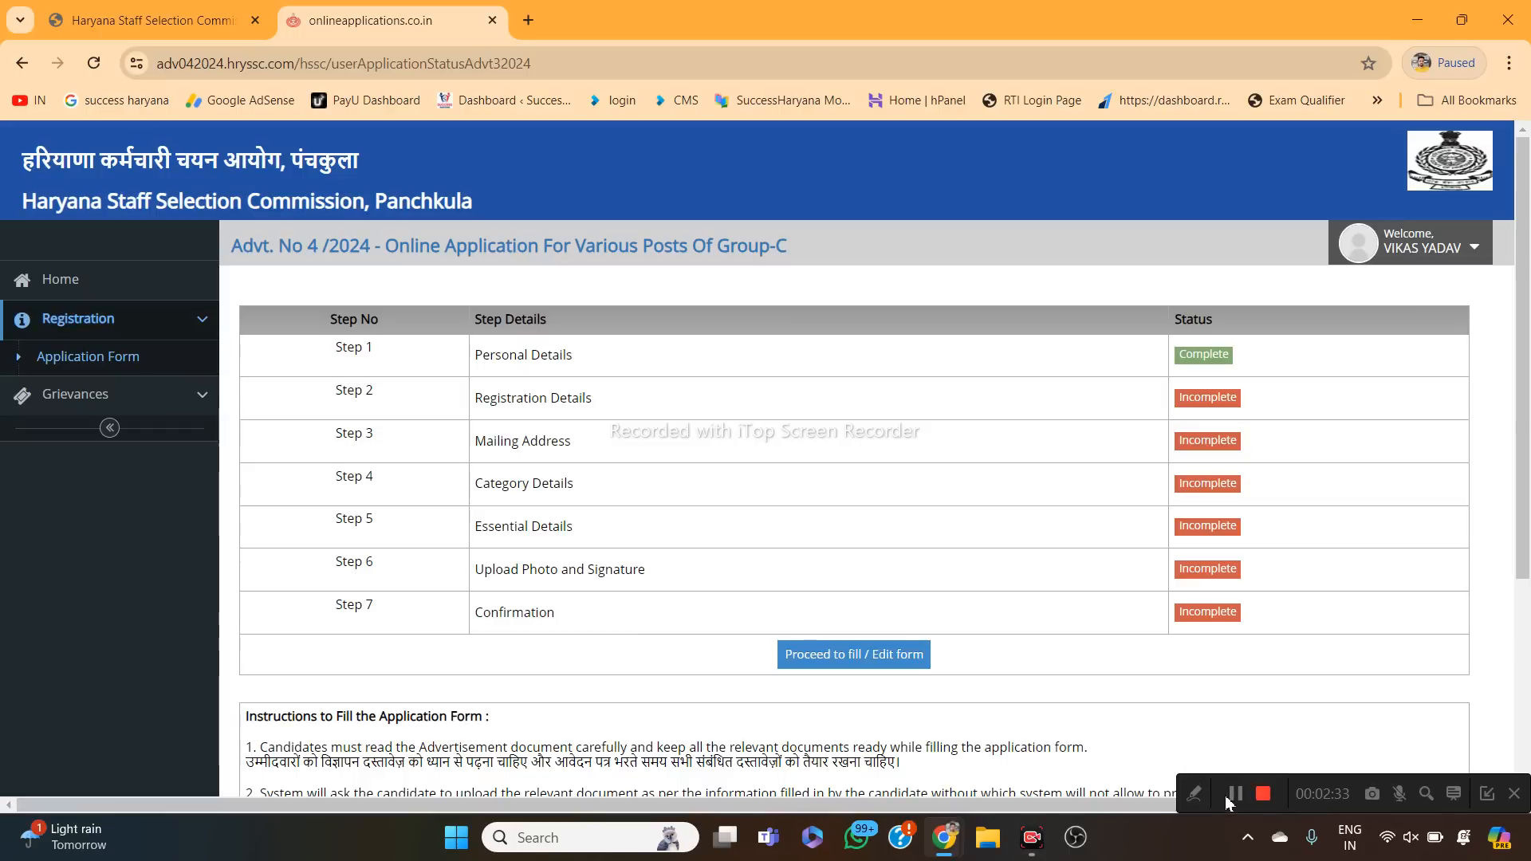
Outline the Step 1 Personal Details row and the Proceed to fill / Edit form option in red, and proceed to the form.
left_click(1189, 791)
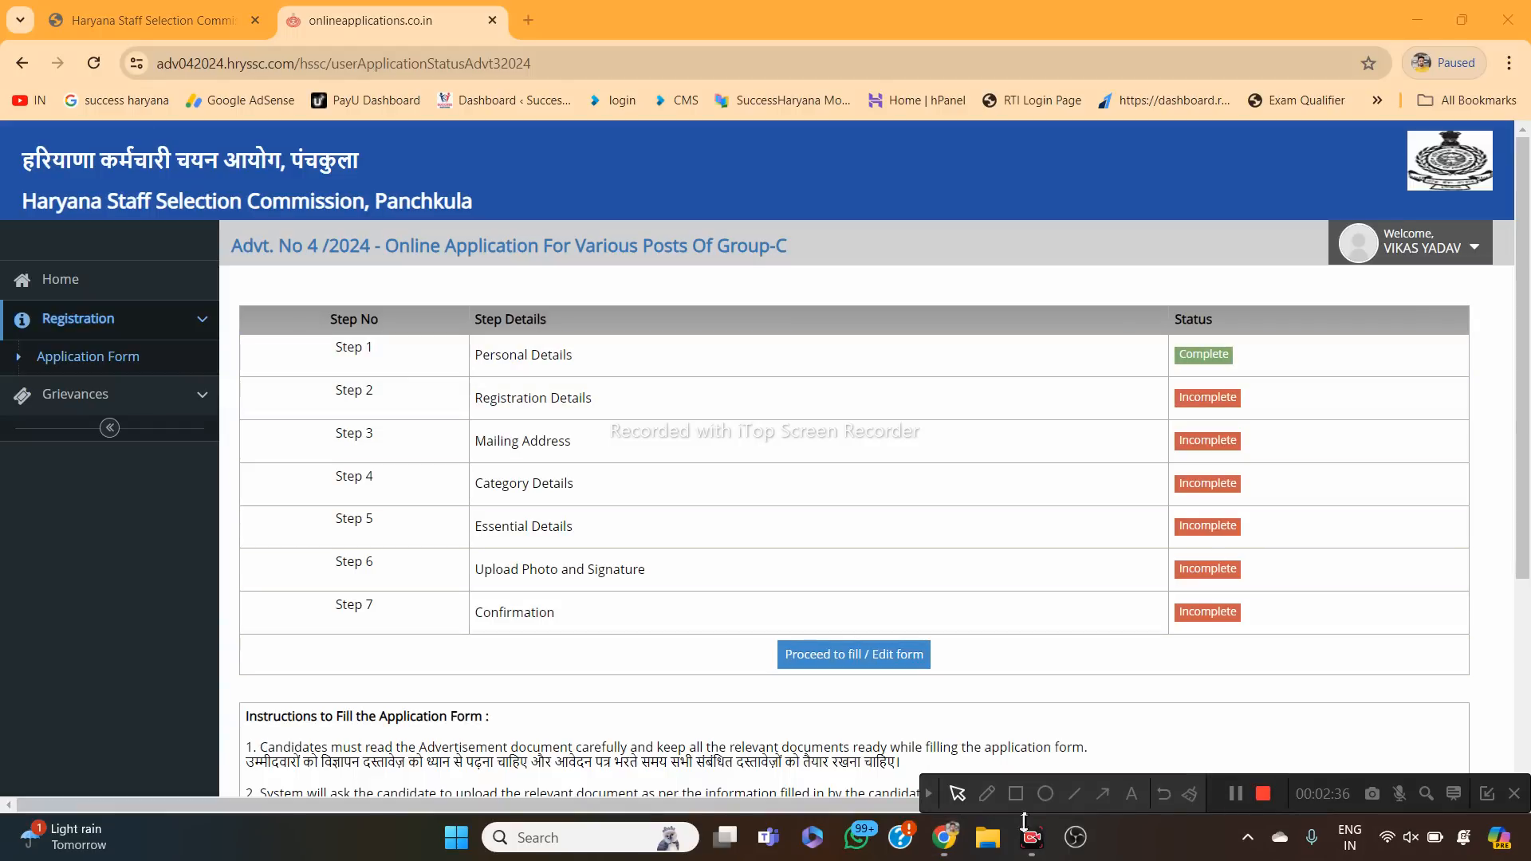
left_click(1015, 793)
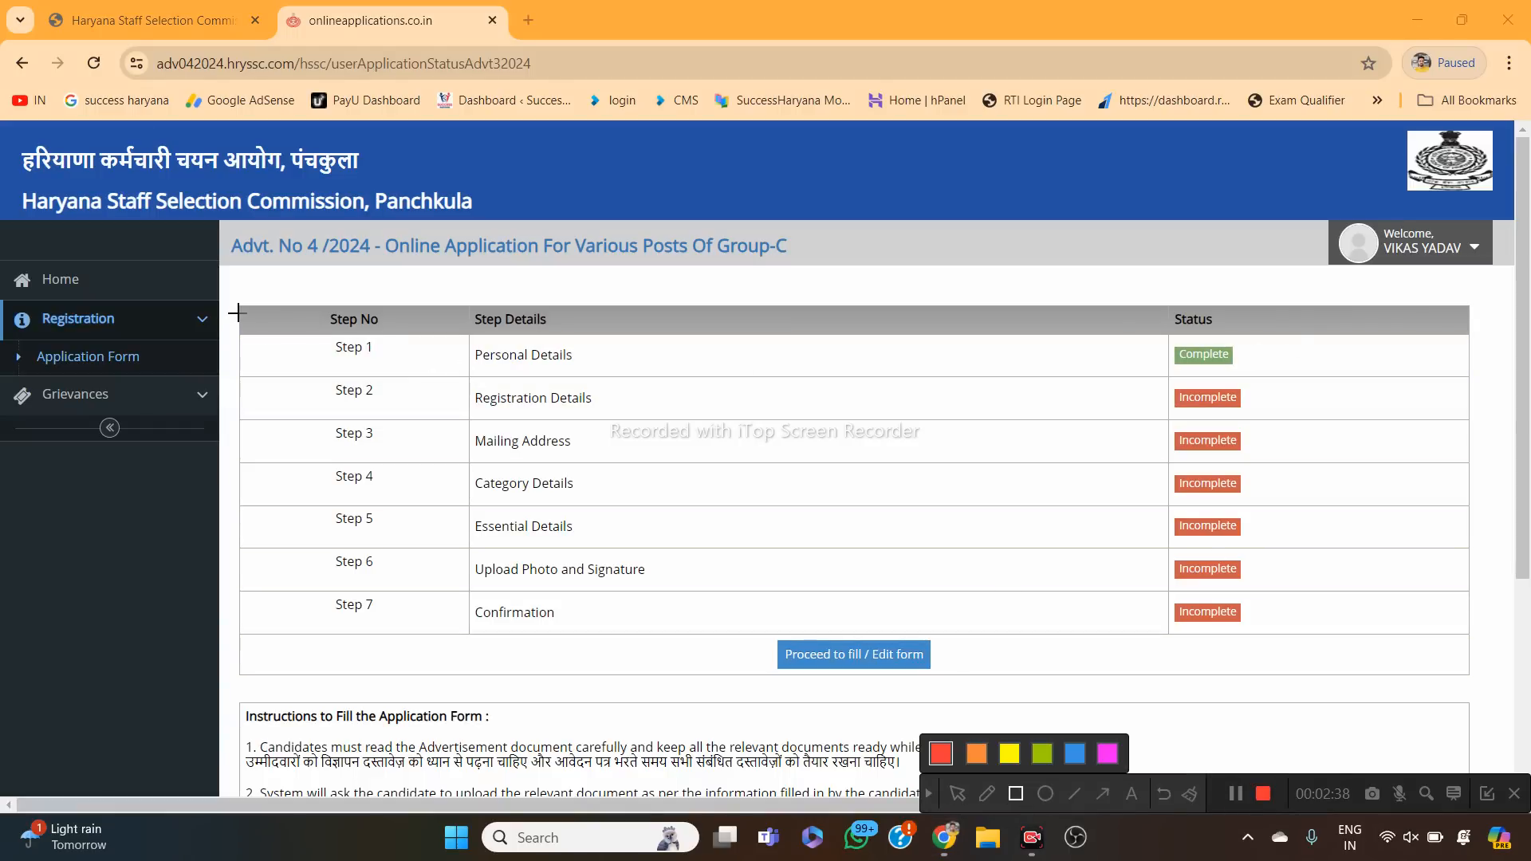
mouse_move(233, 308)
left_mouse_down()
mouse_move(542, 376)
mouse_move(1302, 381)
left_mouse_up()
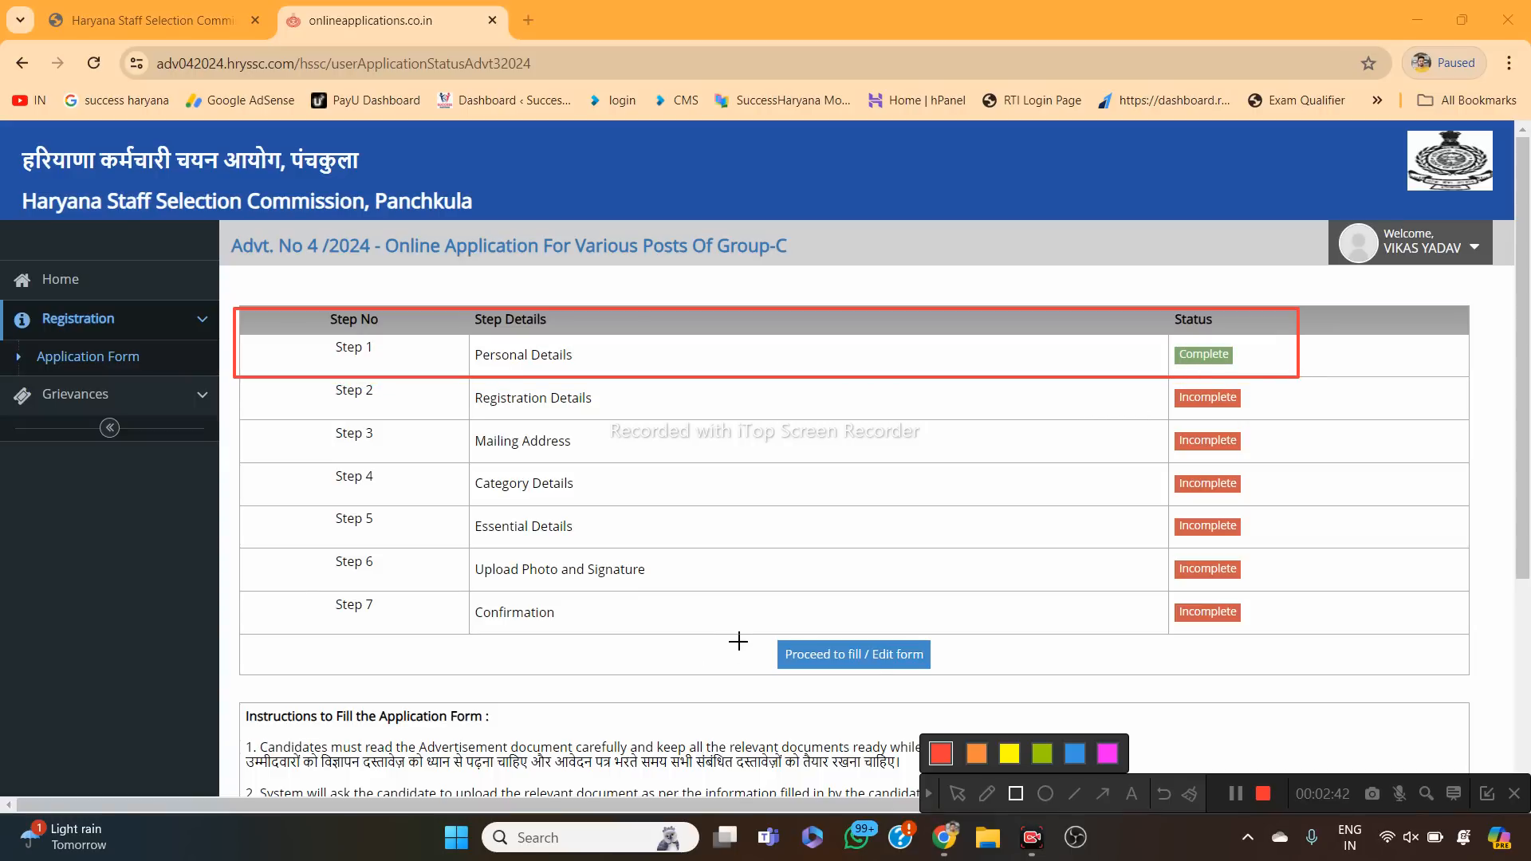
left_click_drag(737, 635, 968, 693)
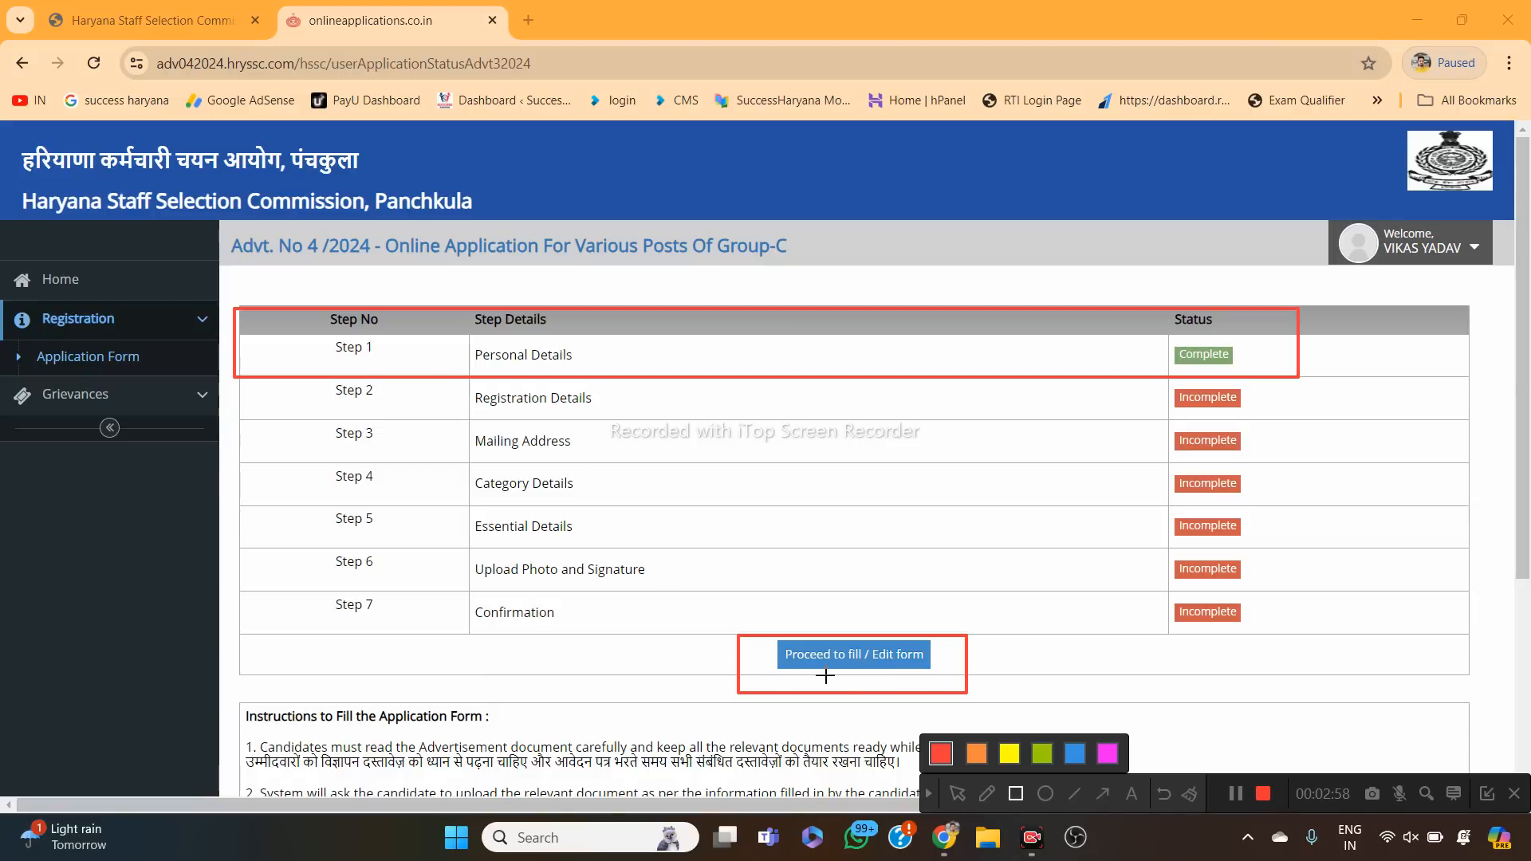
left_click(1236, 794)
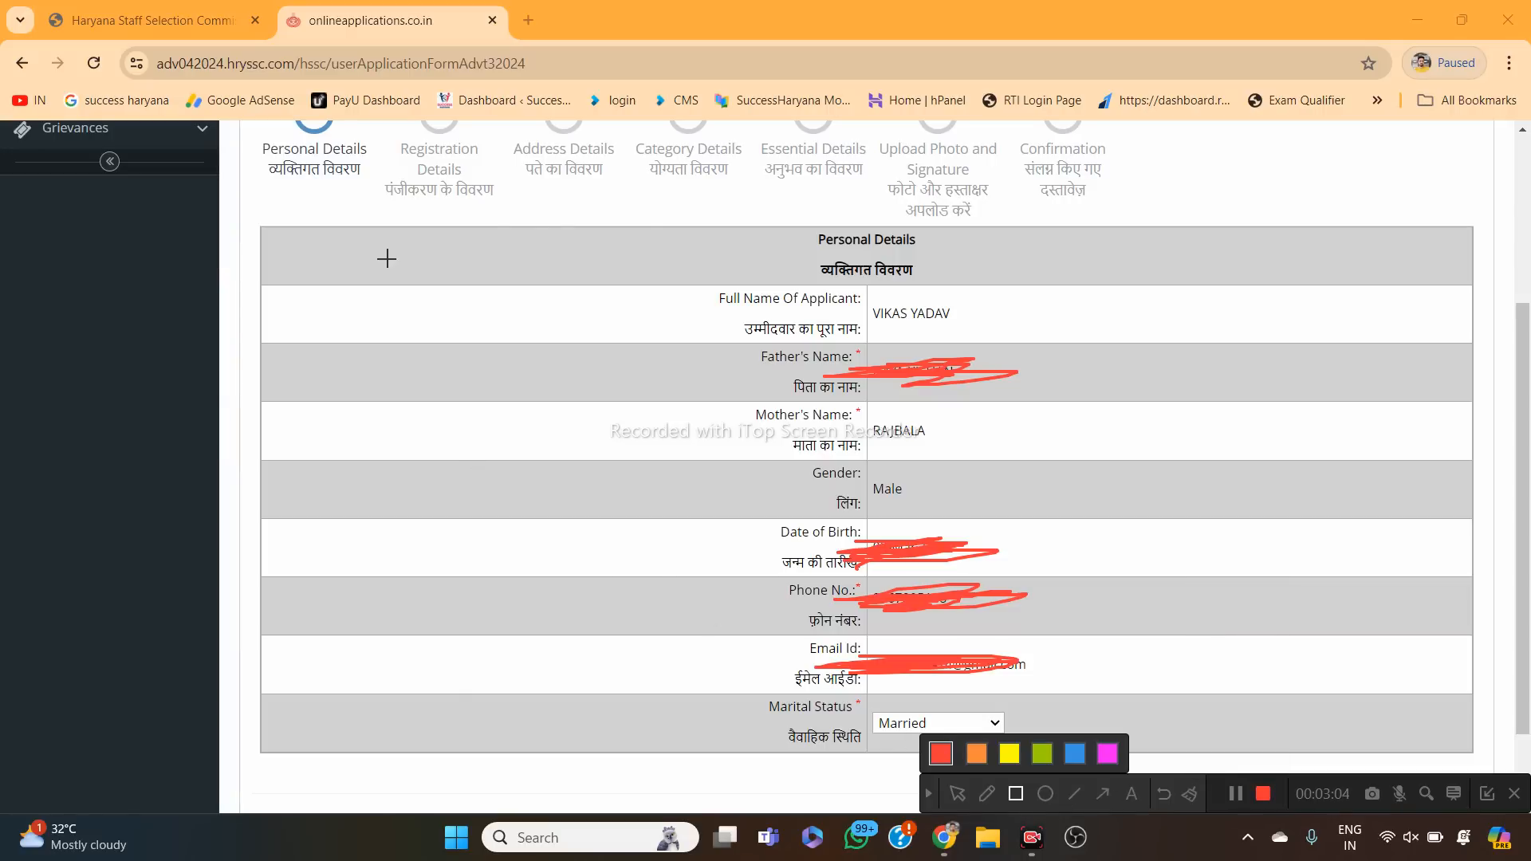
Outline the Personal Details stage and the applicant's fields with red rectangles, and continue to the Registration Details.
left_click_drag(255, 134, 359, 189)
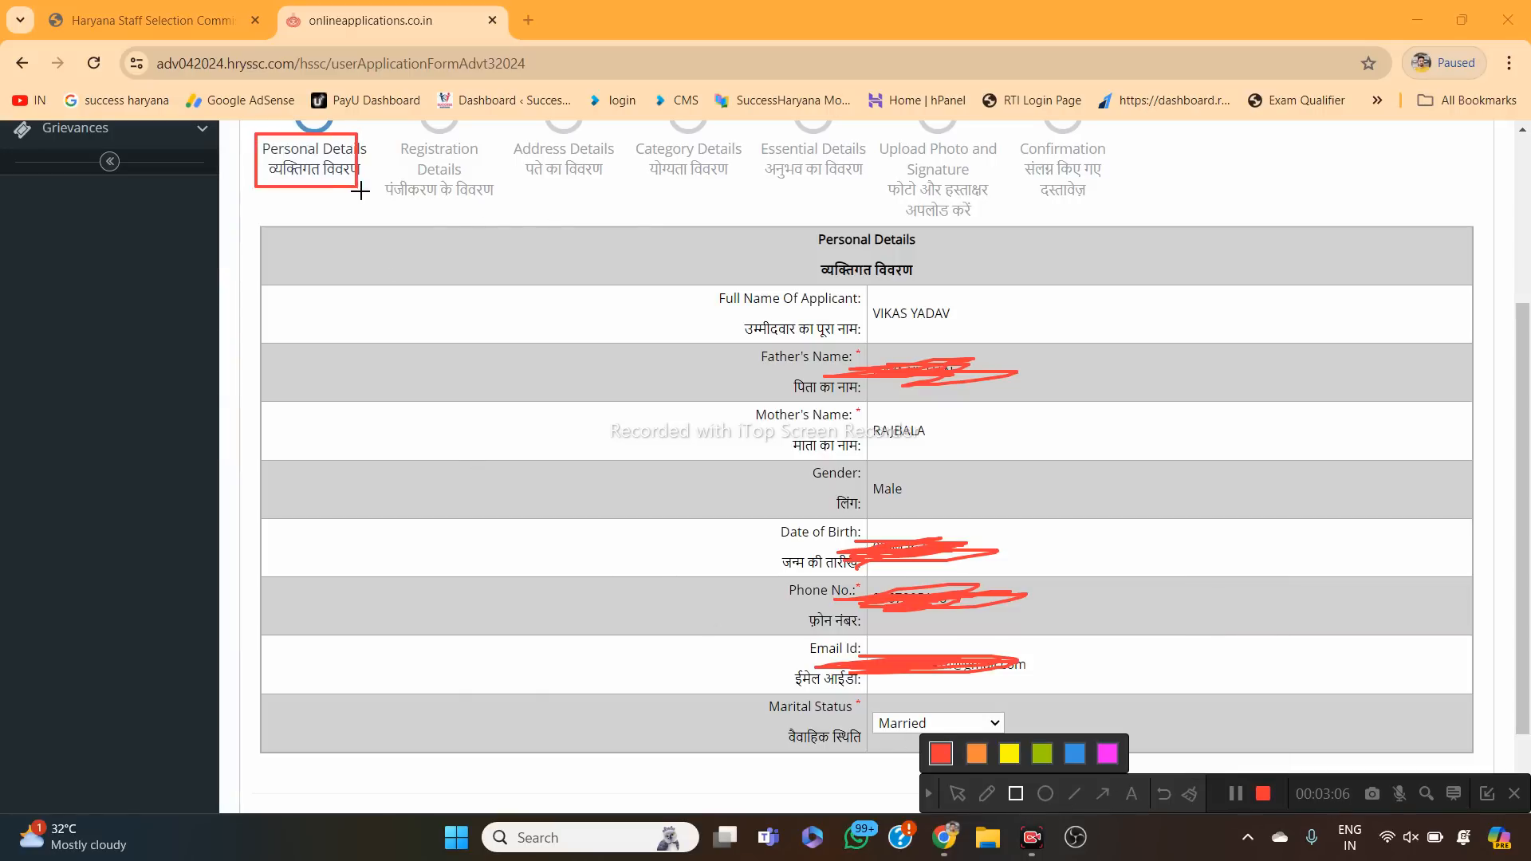
left_click_drag(672, 247, 743, 441)
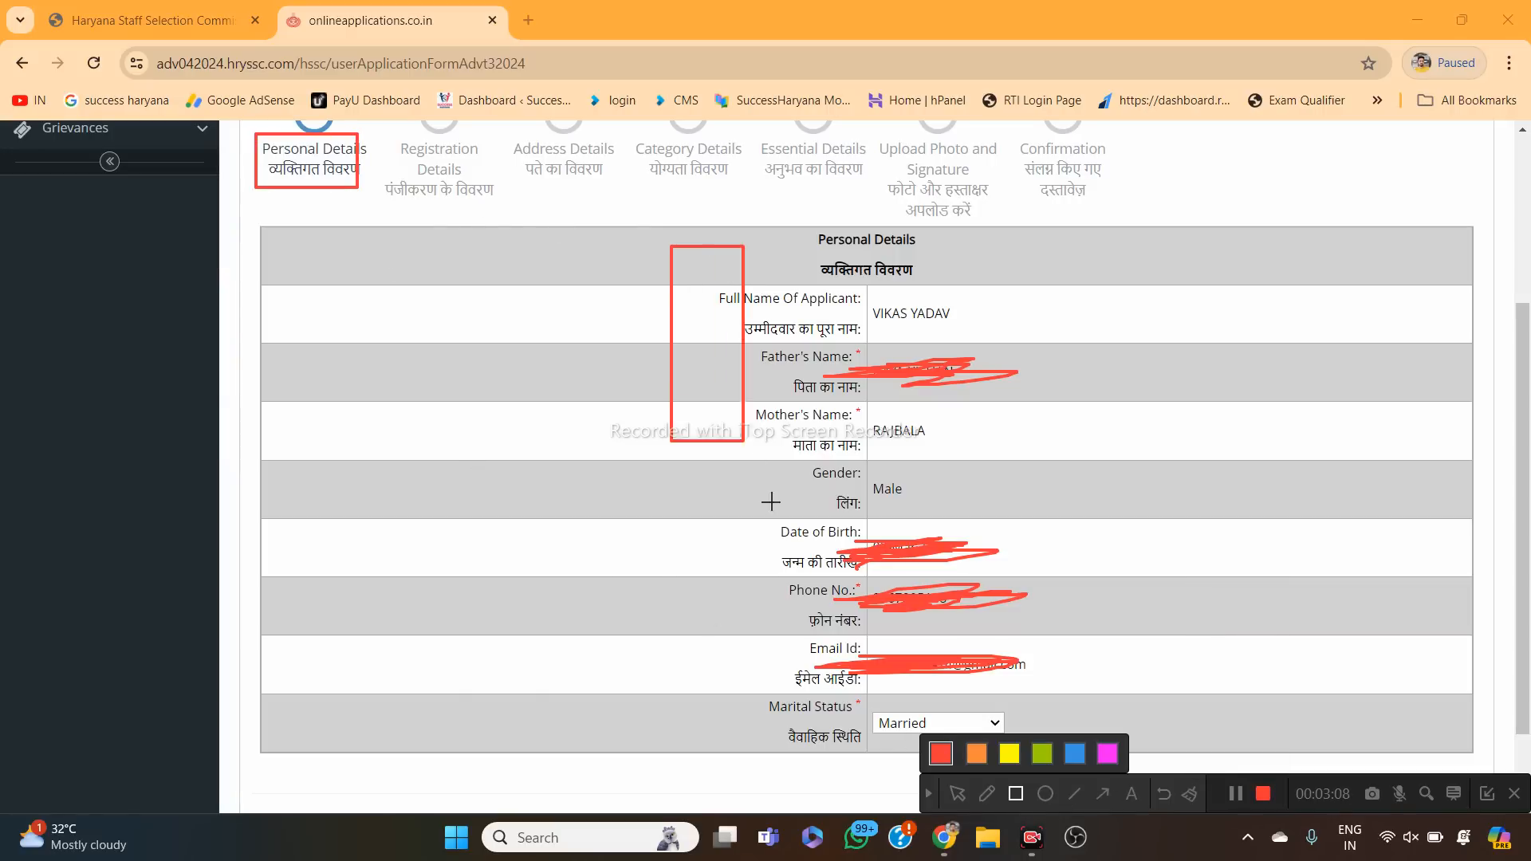
left_click_drag(770, 501, 1158, 761)
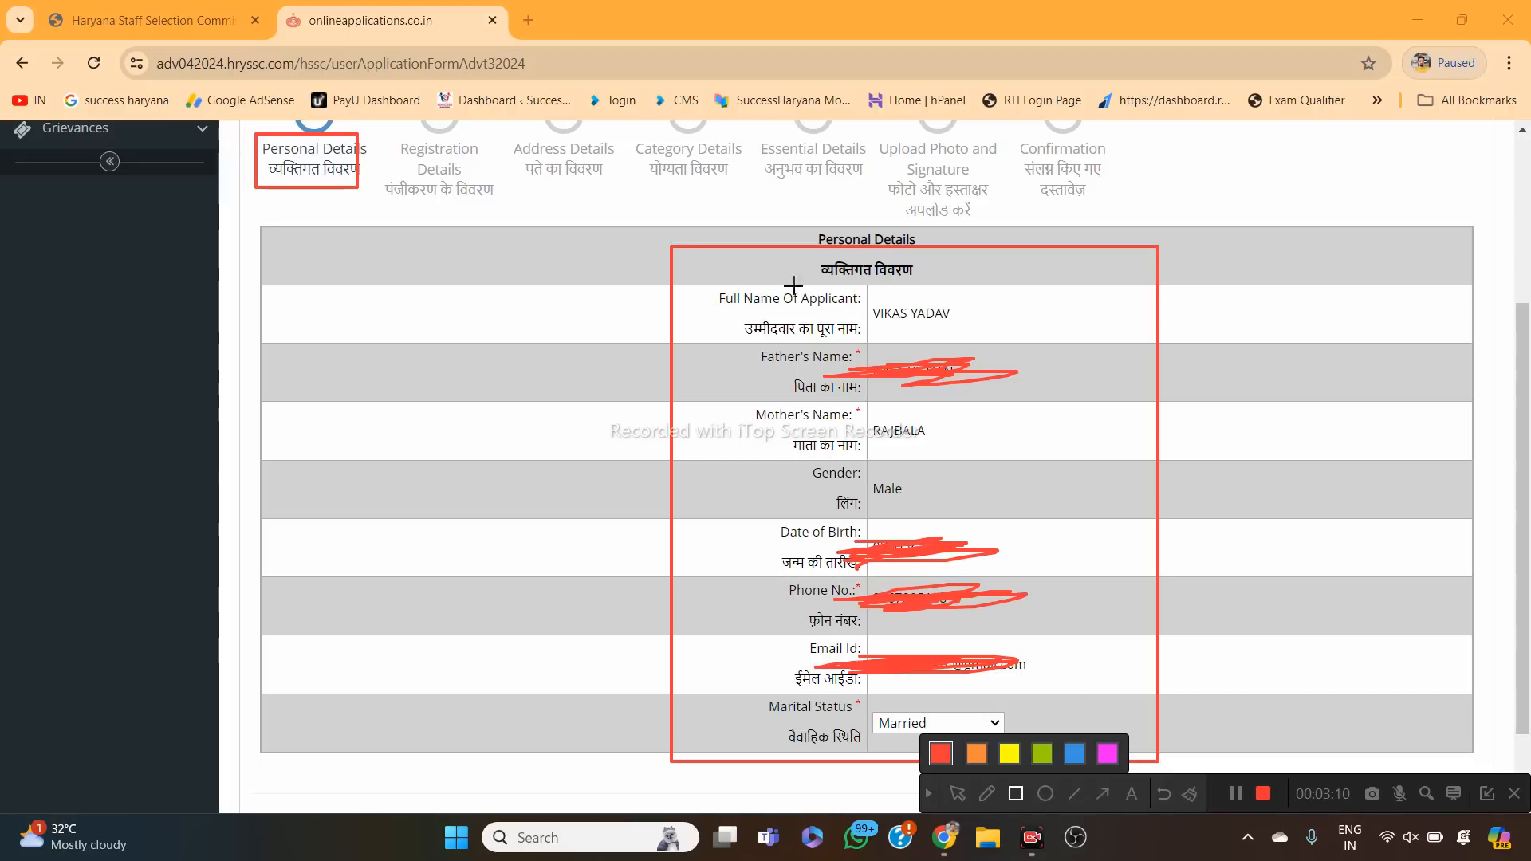
mouse_move(818, 770)
left_mouse_down()
mouse_move(867, 808)
mouse_move(978, 824)
mouse_move(983, 812)
left_mouse_up()
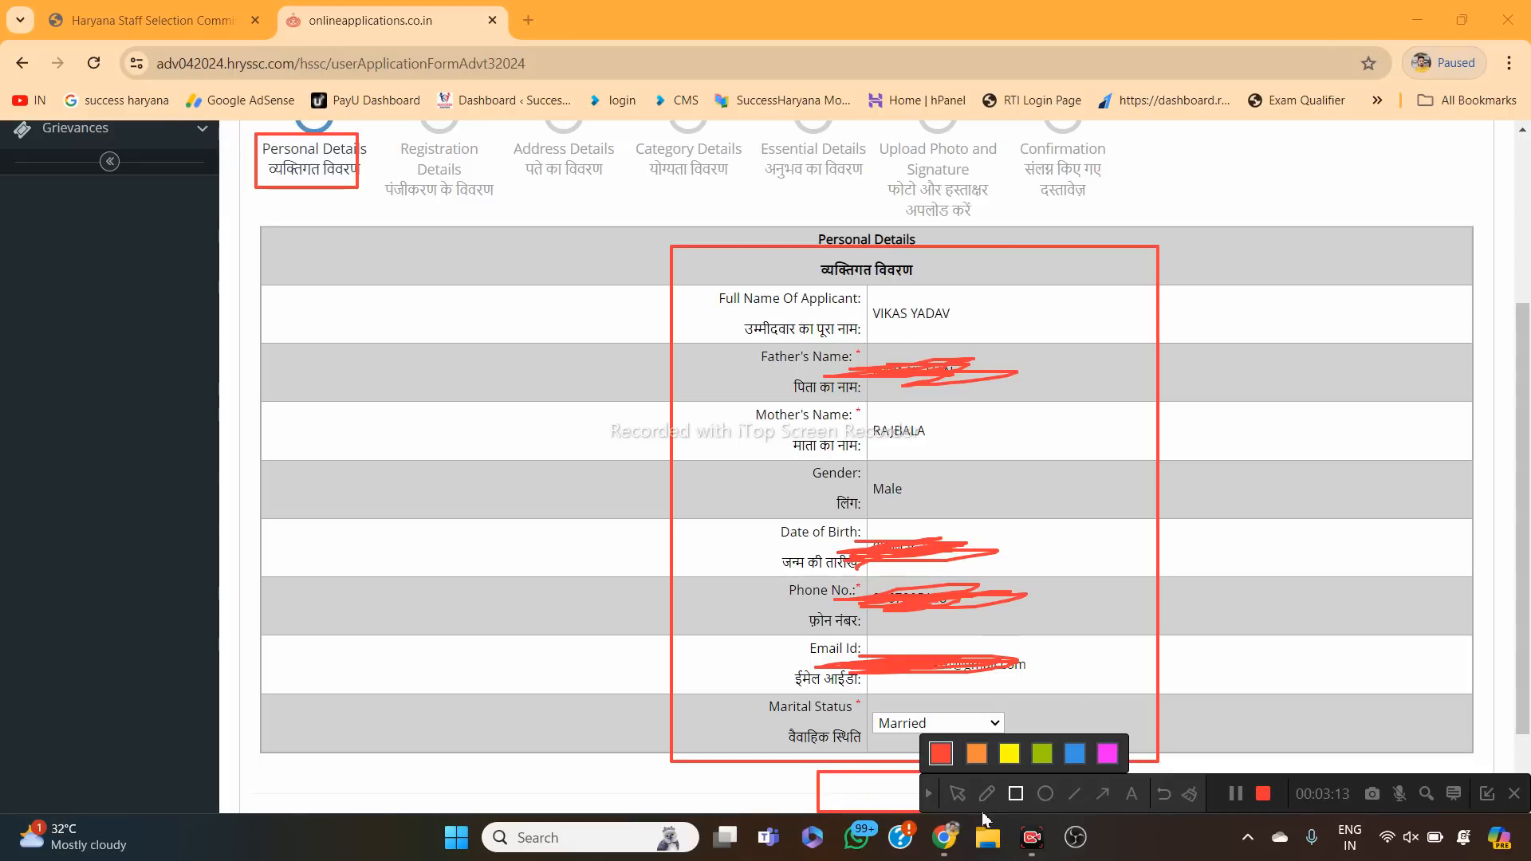
left_click(1234, 794)
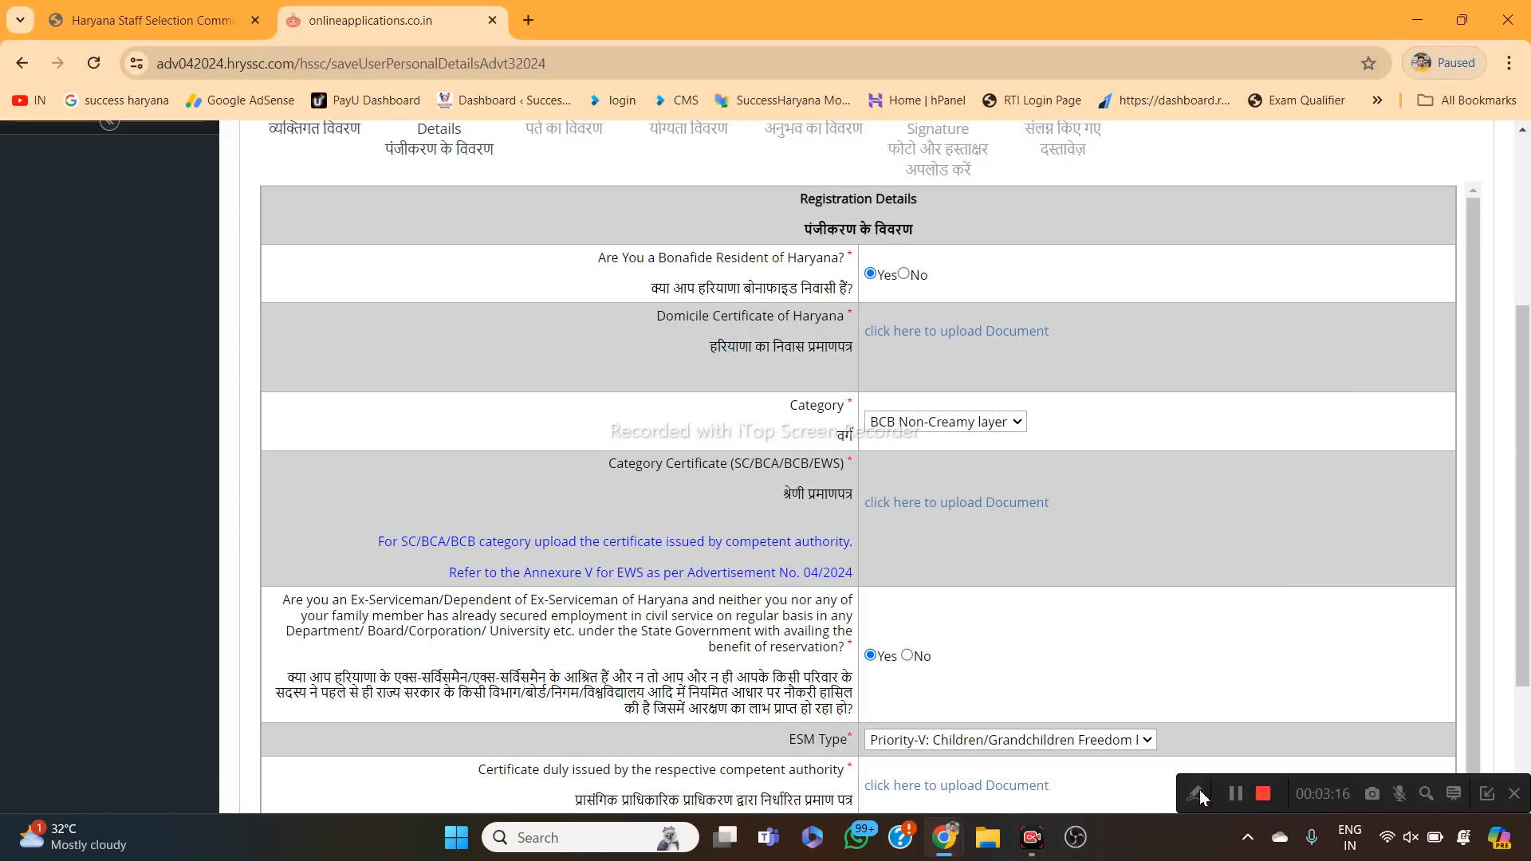
Mark the upload links for the Haryana domicile and category certificates with red rectangles, and clear the markings.
left_click(1199, 790)
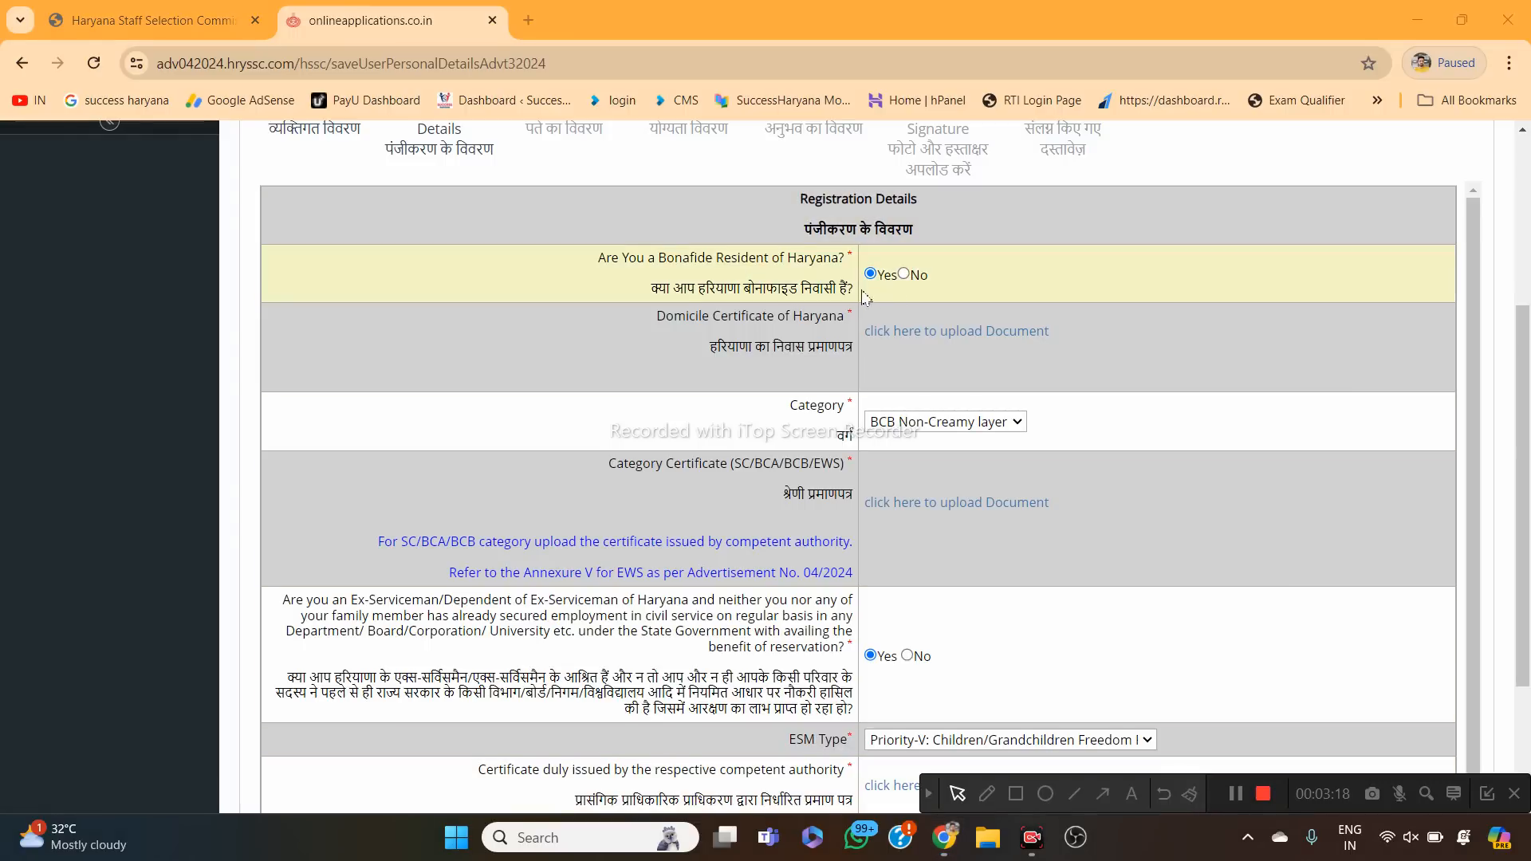
left_click(1015, 794)
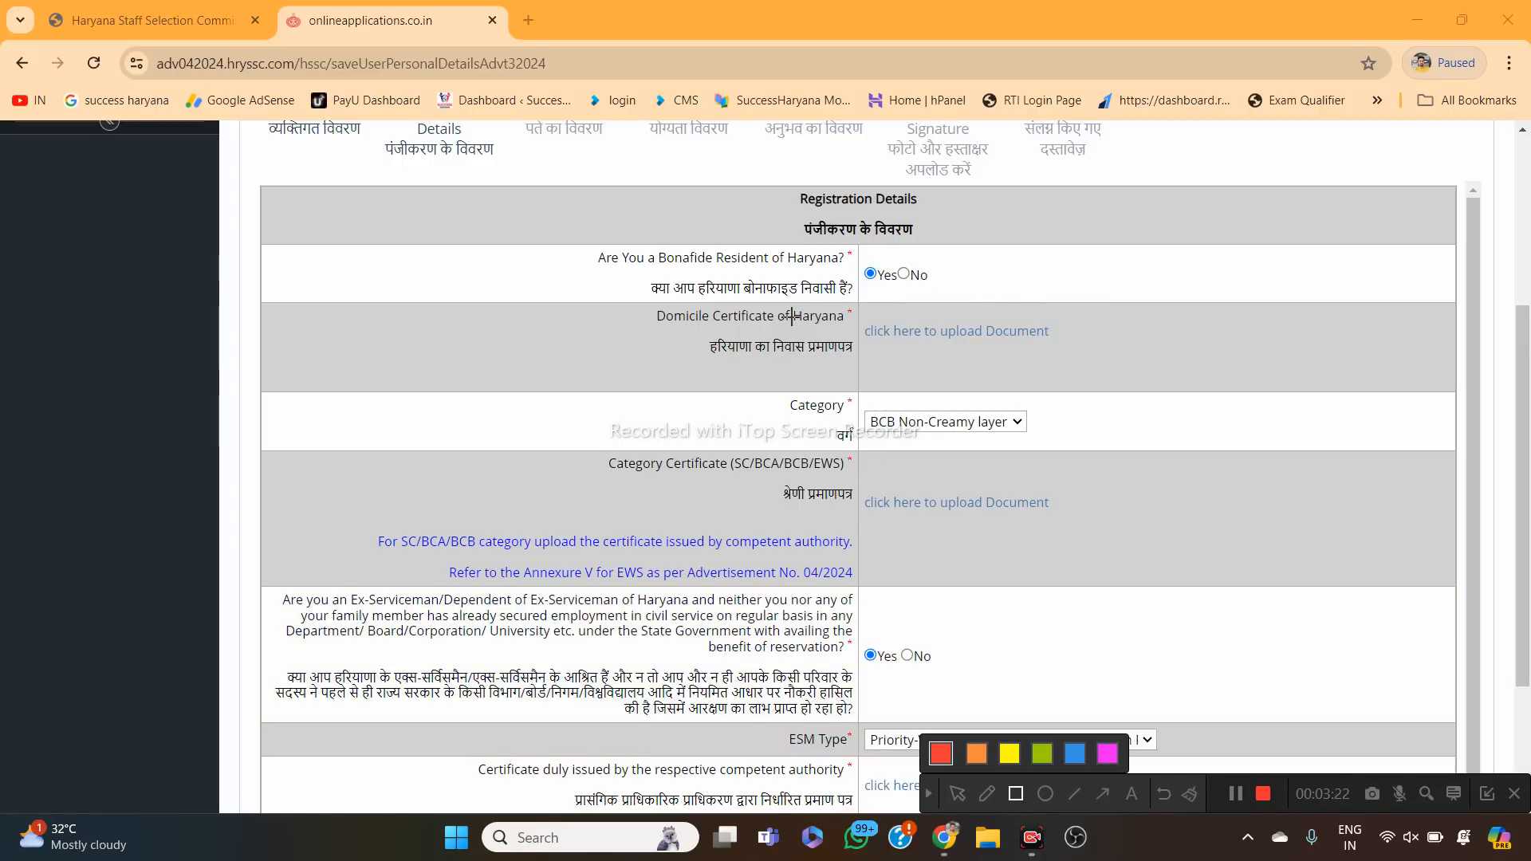
left_click_drag(859, 304, 1078, 366)
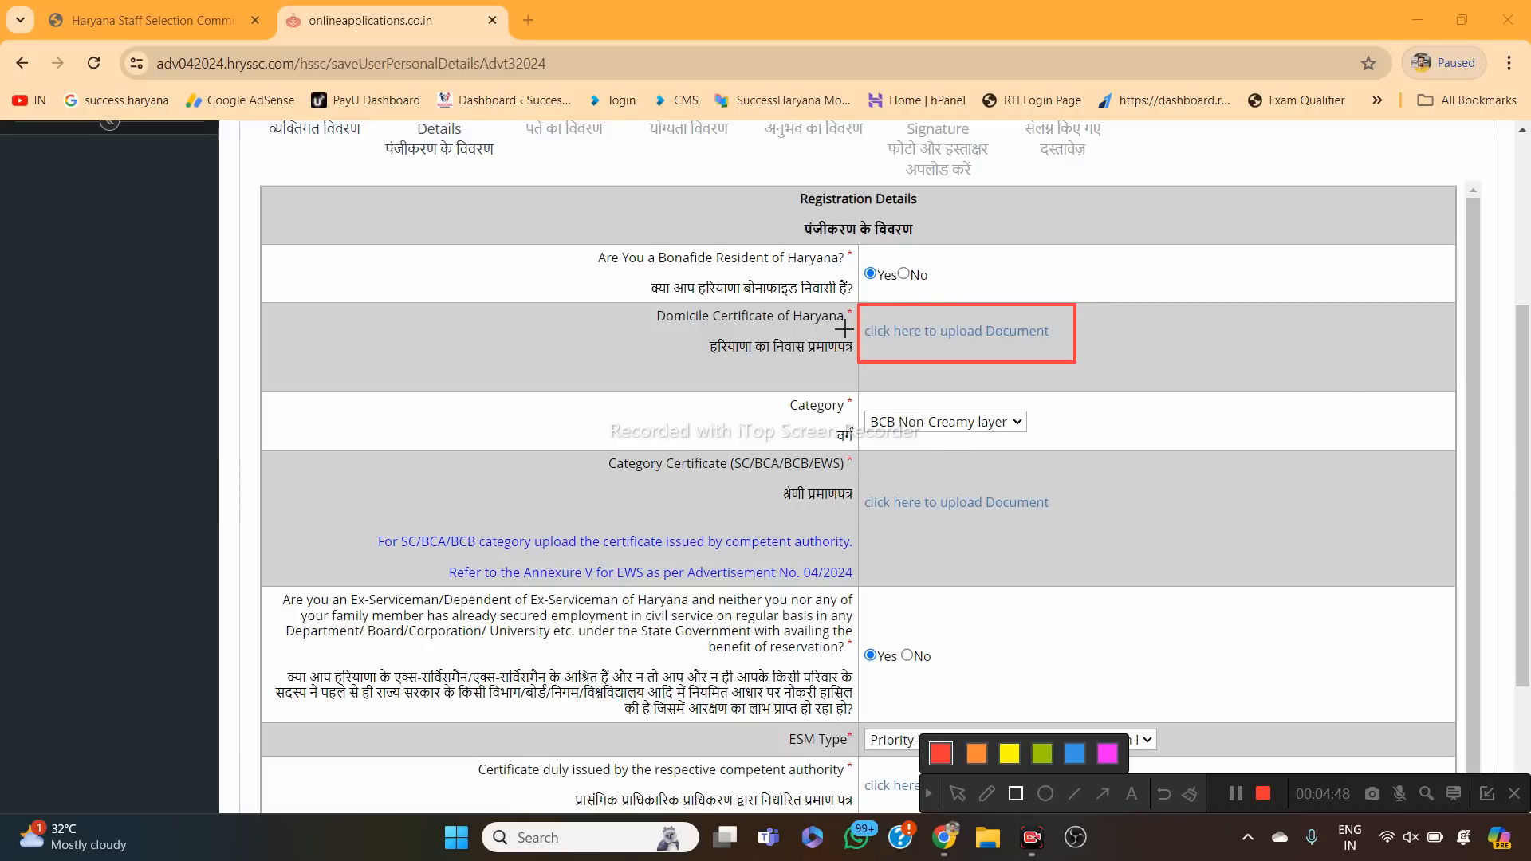
mouse_move(850, 466)
left_mouse_down()
mouse_move(943, 532)
mouse_move(1092, 541)
left_mouse_up()
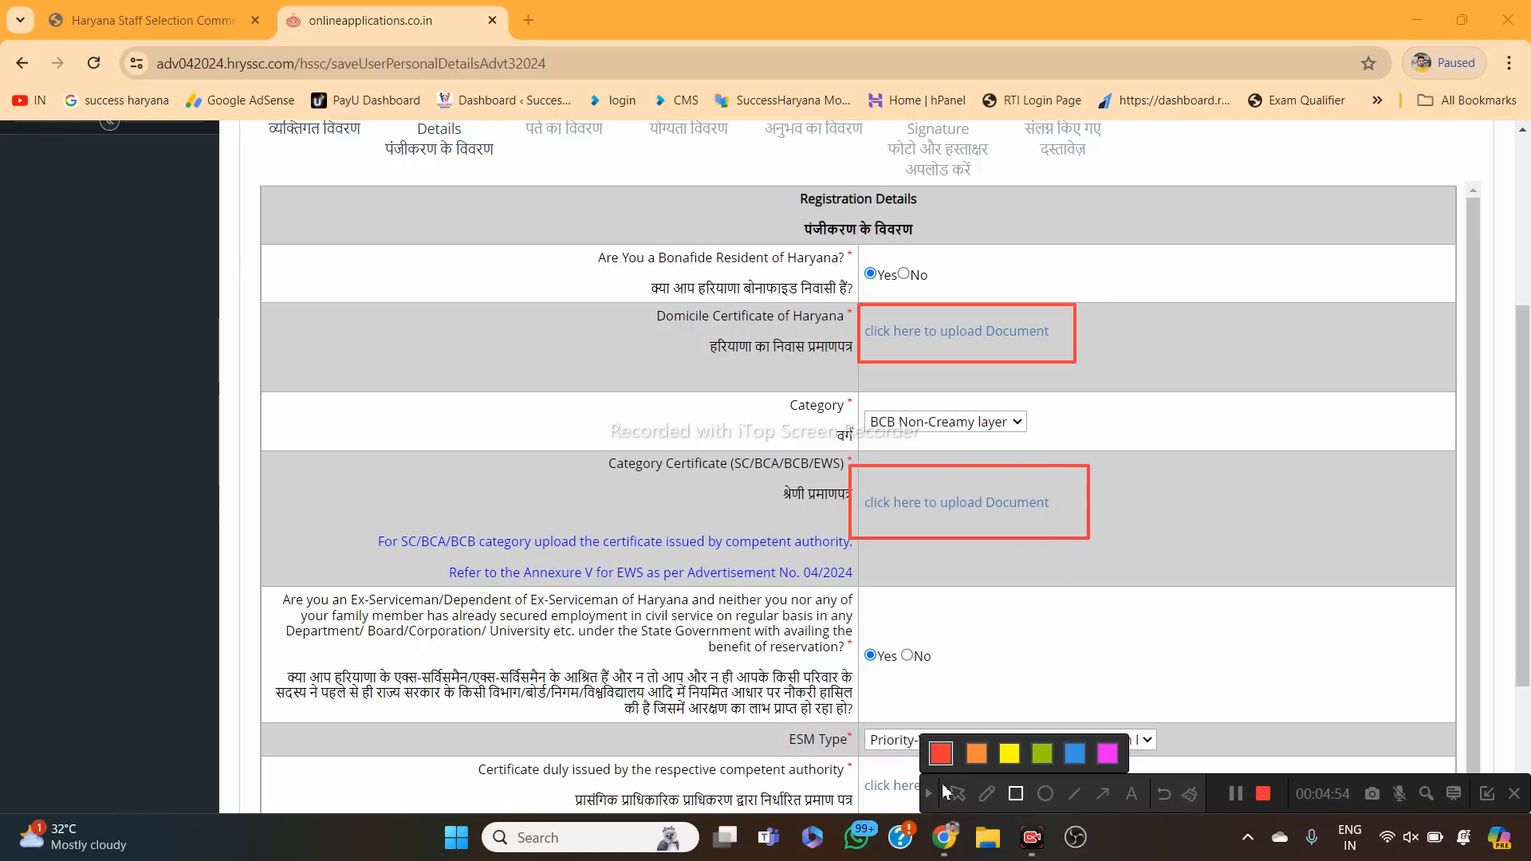
left_click(931, 794)
View the available ESM Type and Category options in the Registration Details without changing the selections.
scroll(917, 638, "down", 1)
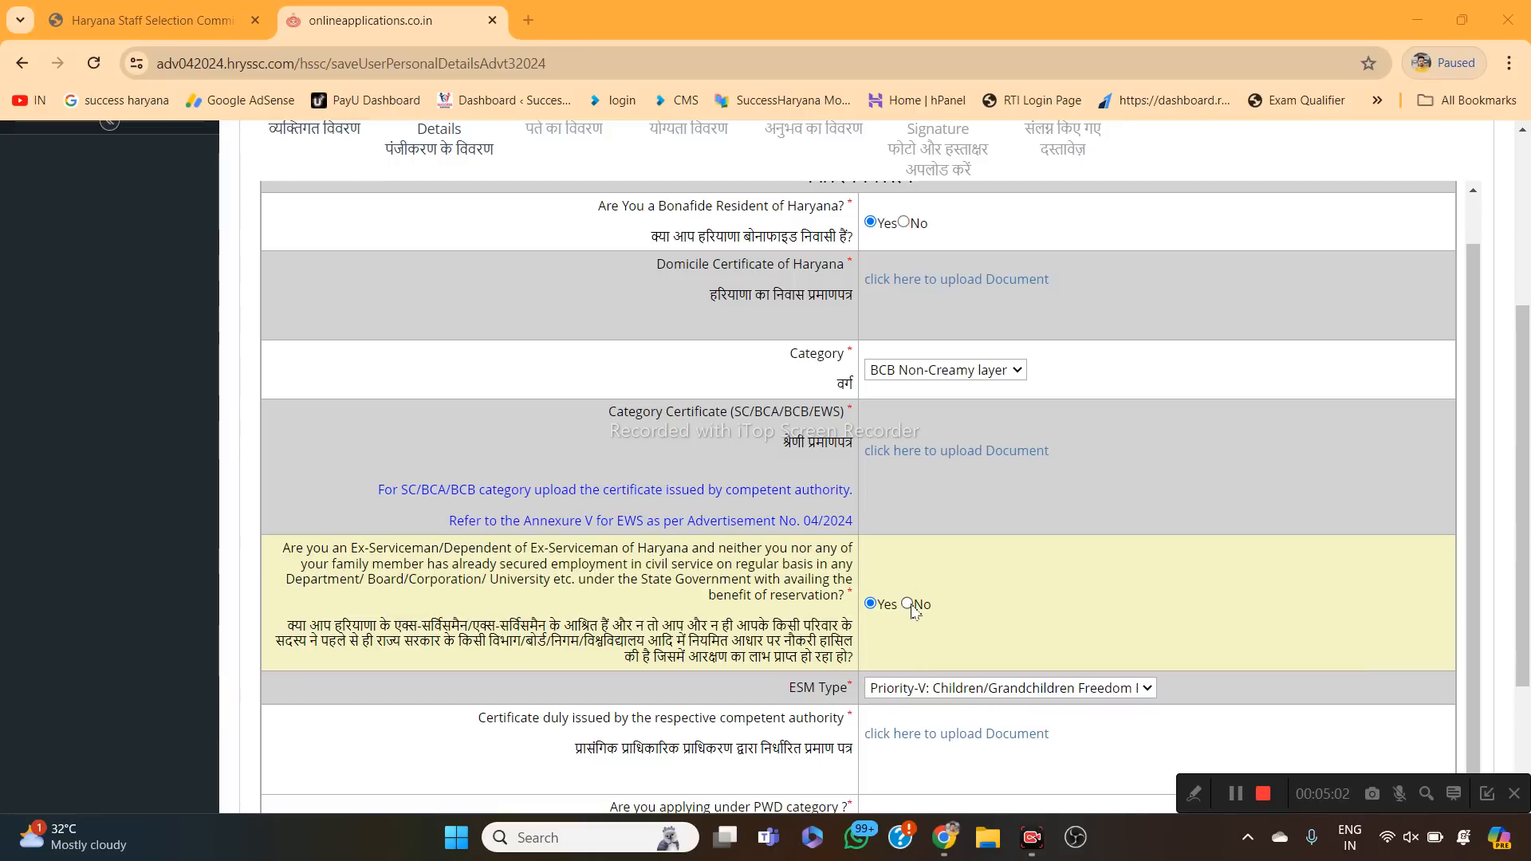
left_click(925, 690)
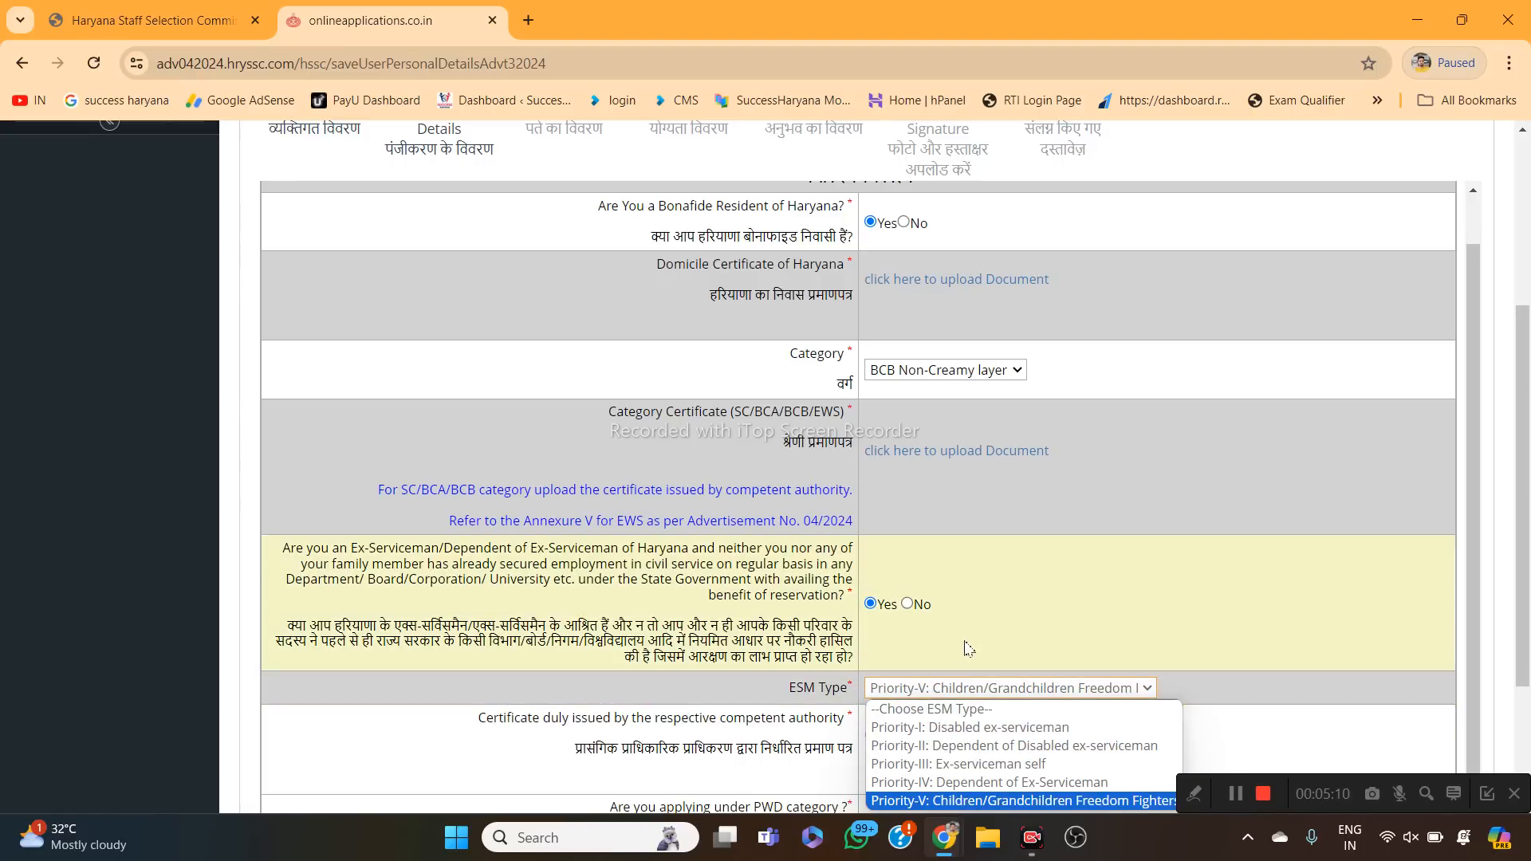
left_click(967, 643)
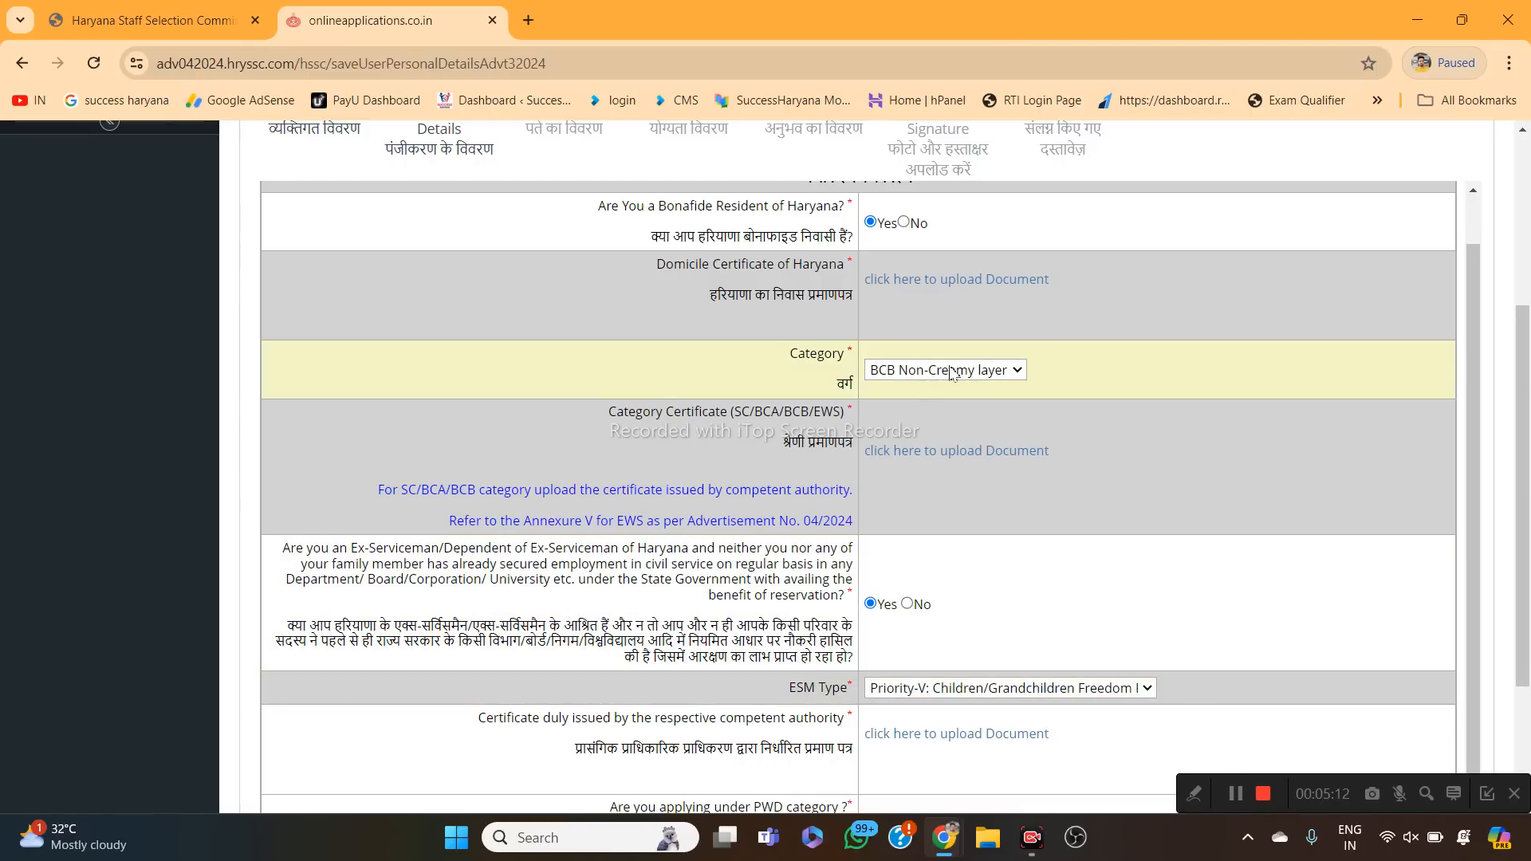
left_click(952, 372)
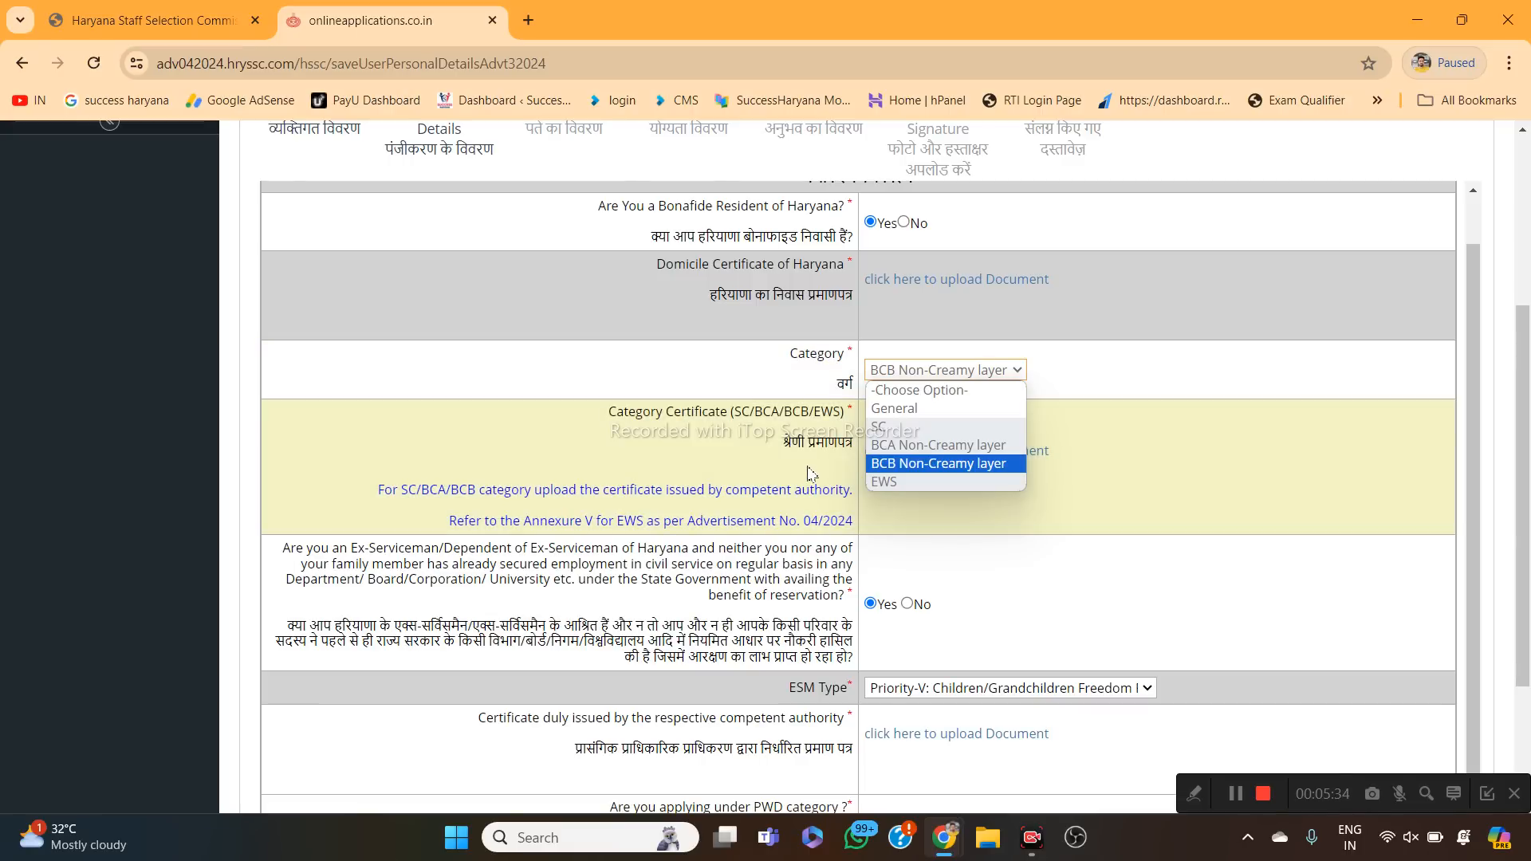
left_click(809, 472)
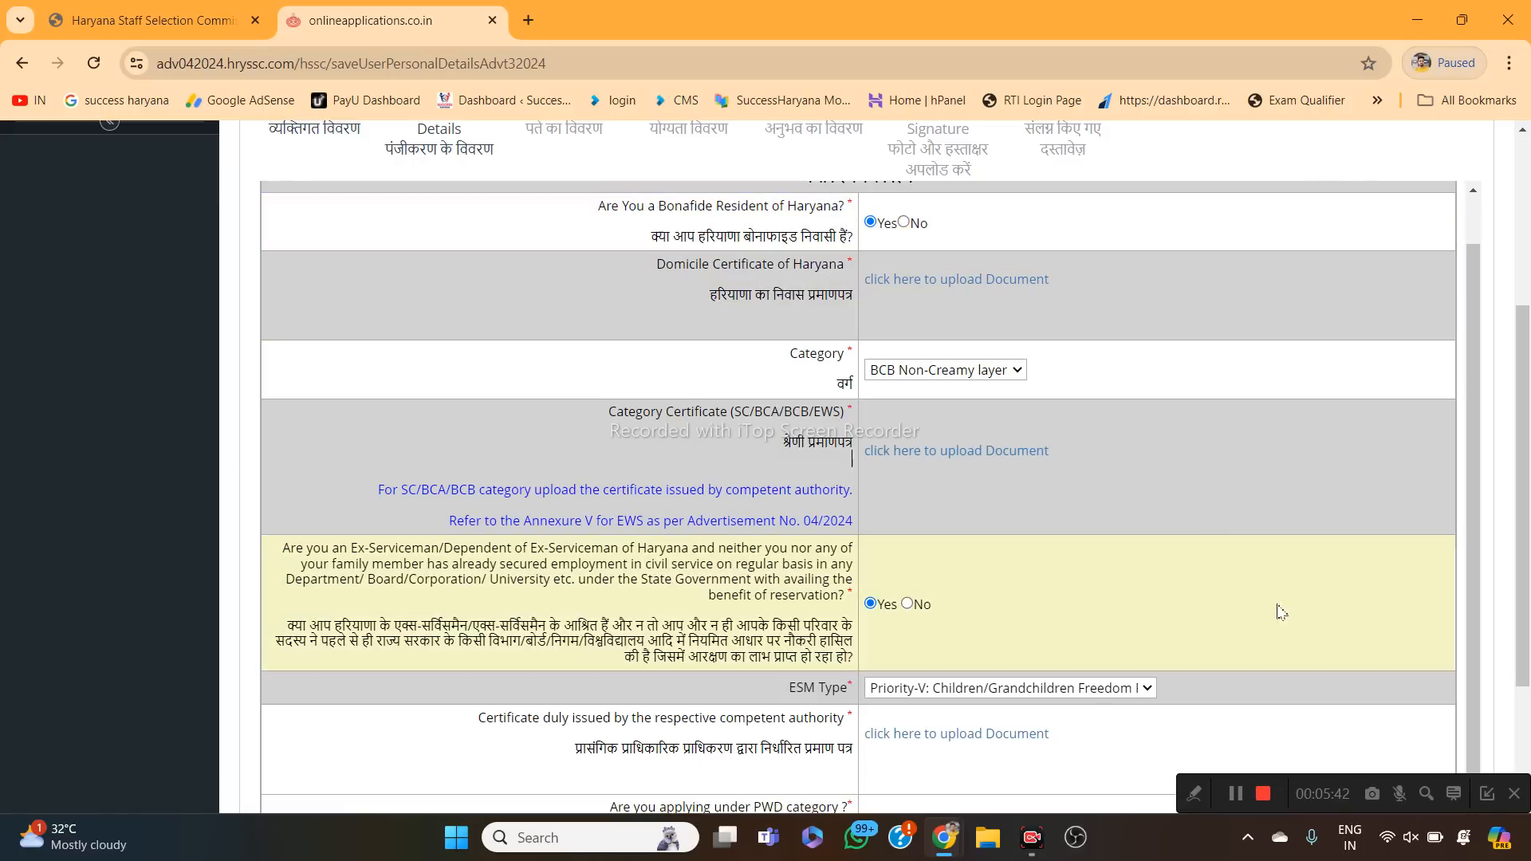
Examine the Mailing Address fields and the Category Details list of posts for Cat 1-20.
scroll(1100, 610, "down", 3)
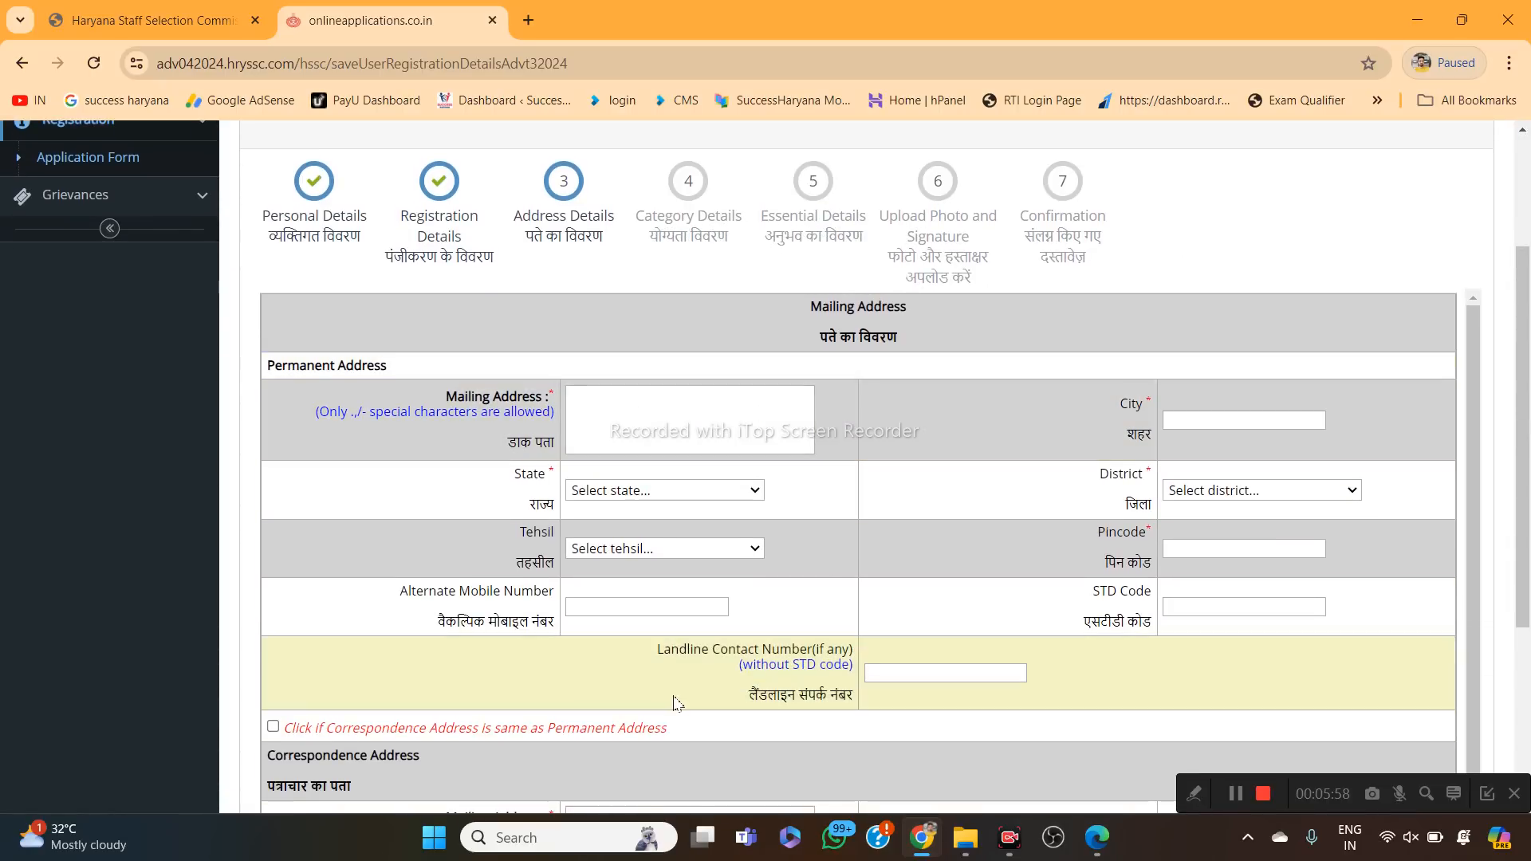
scroll(275, 722, "down", 1)
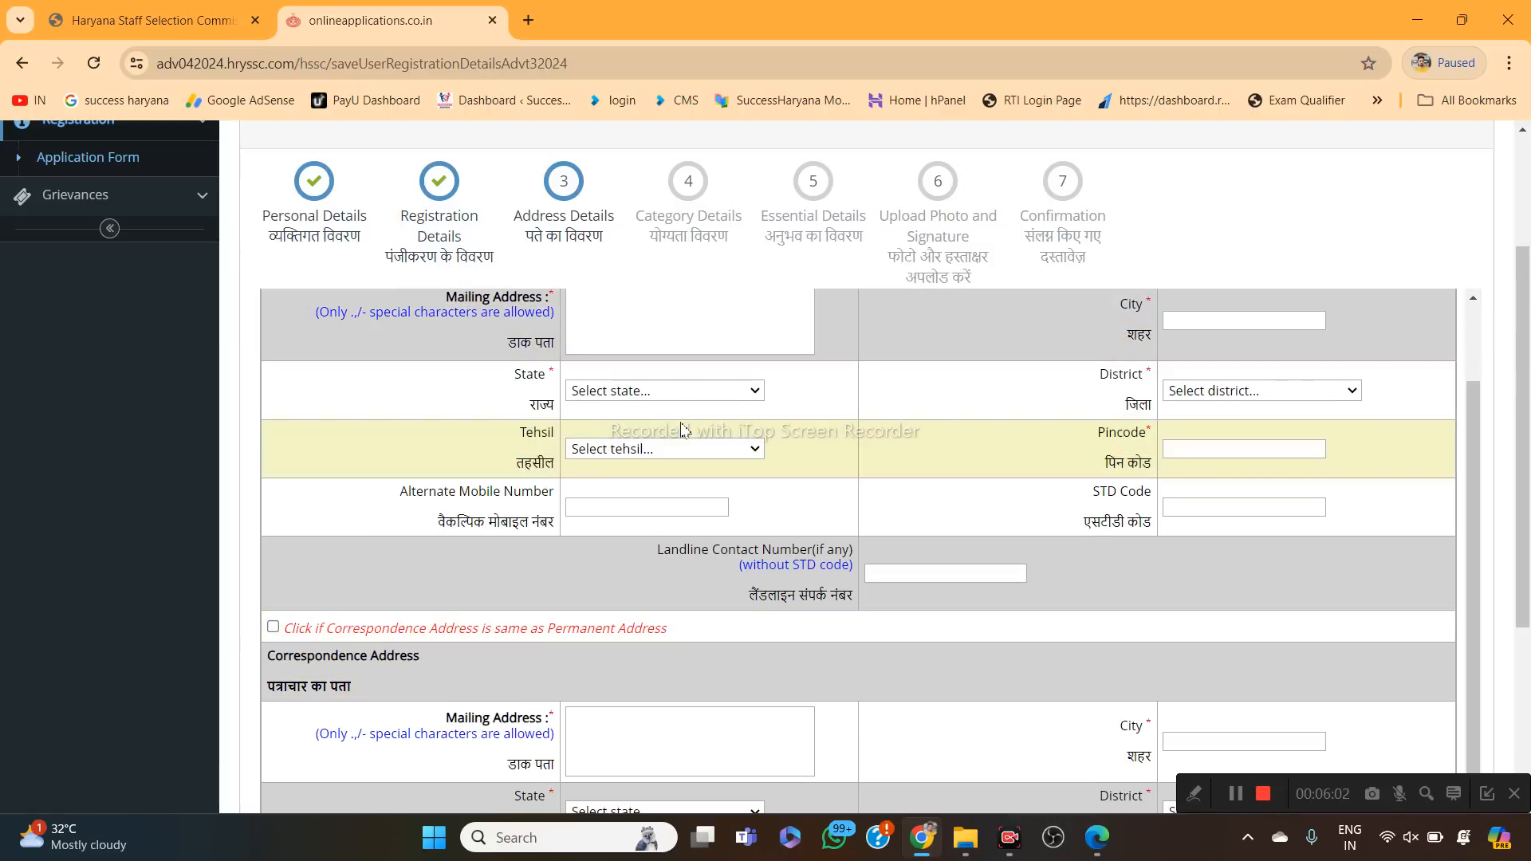
scroll(683, 431, "up", 1)
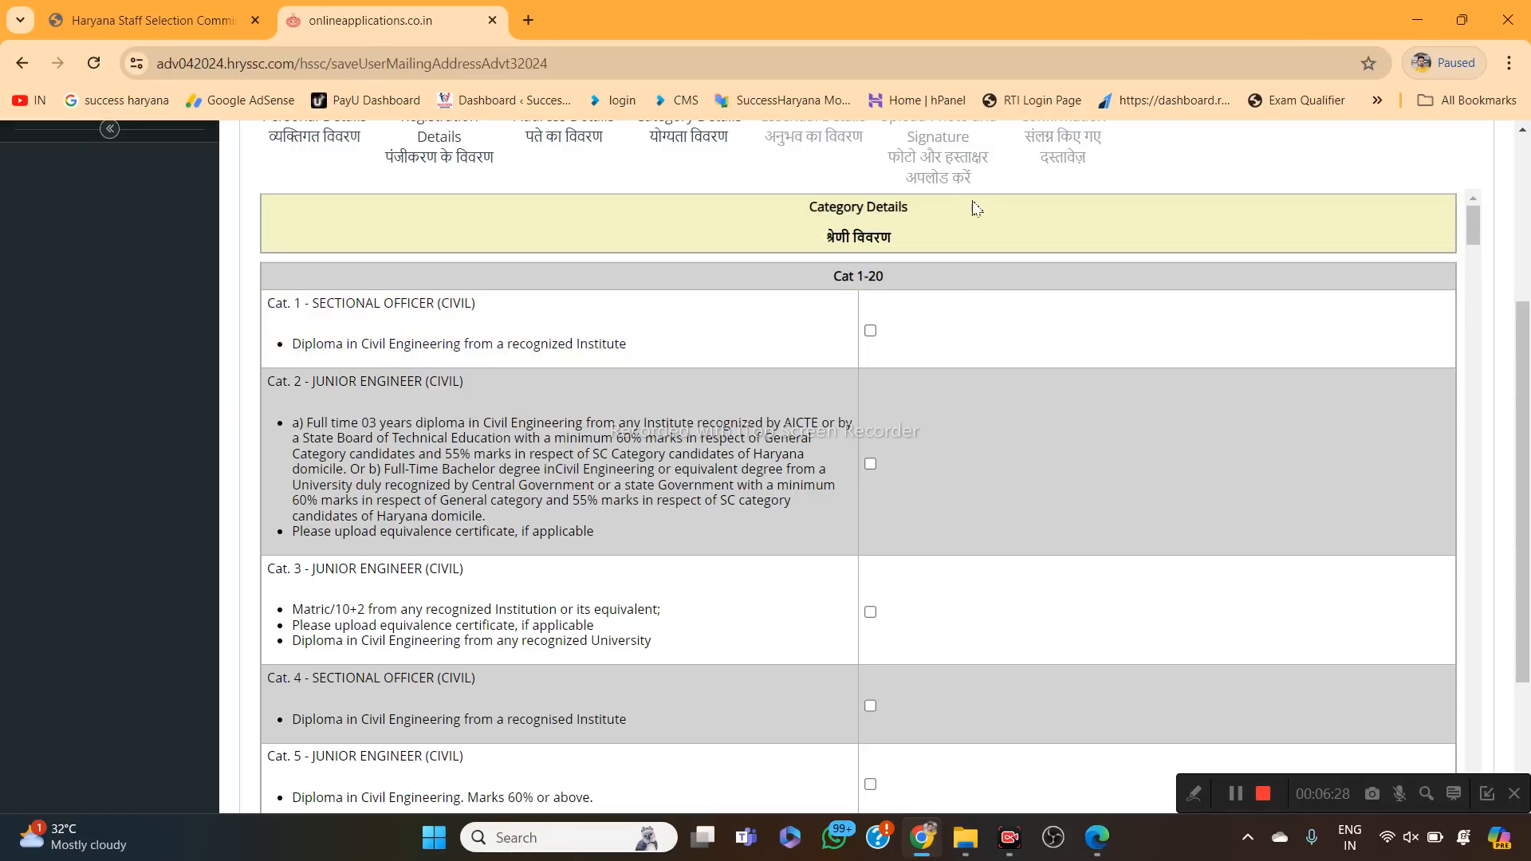
scroll(982, 243, "up", 3)
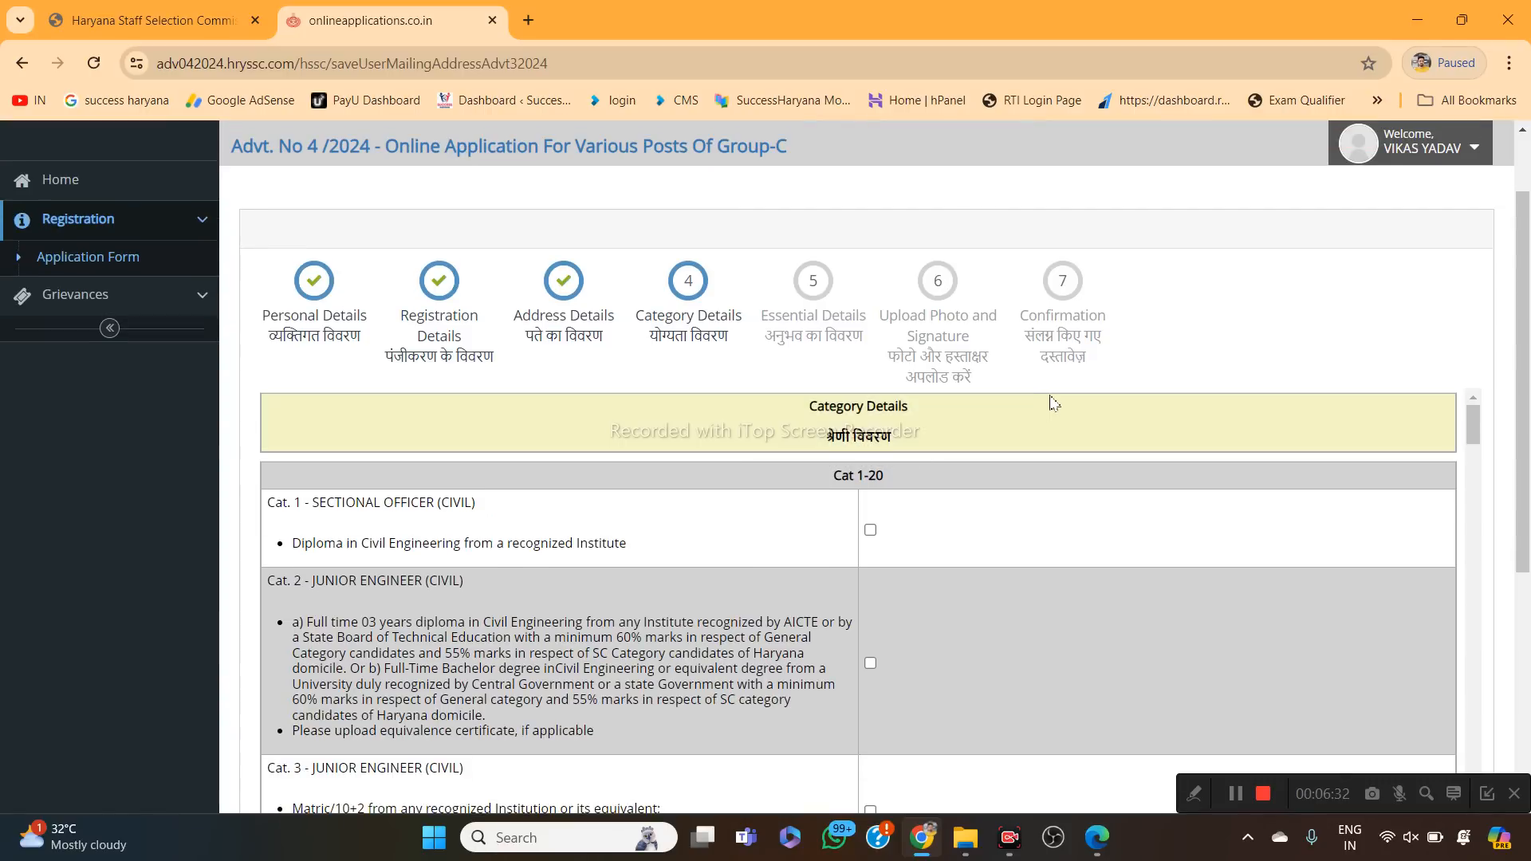
scroll(1049, 404, "down", 3)
scroll(1188, 447, "up", 3)
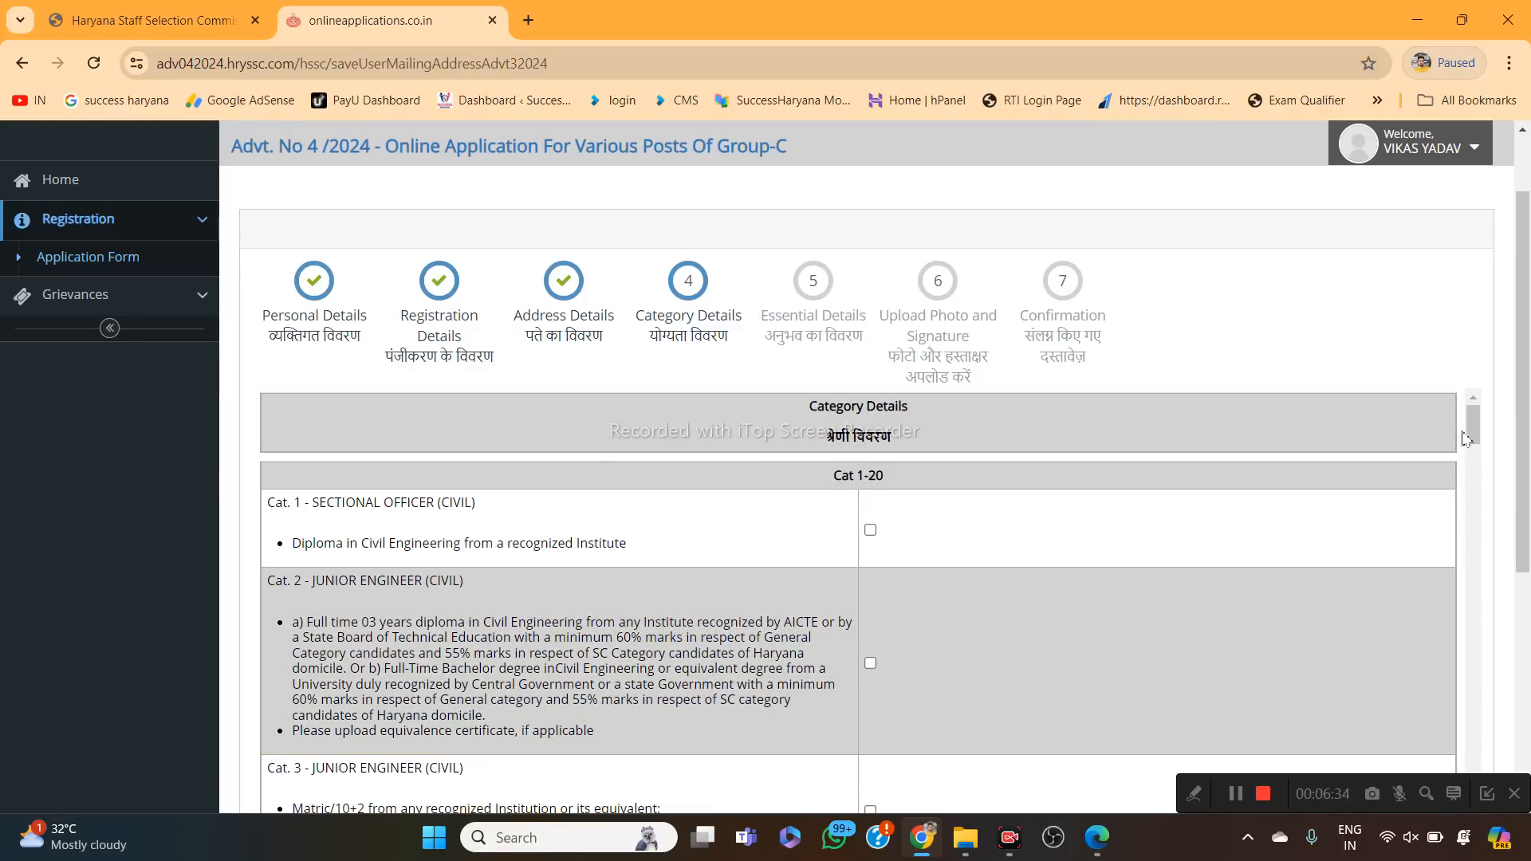
Select Cat. 87 Auditor and Cat. 96 Inspector in the Cat 81-100 section of the Category Details.
scroll(1525, 371, "down", 2)
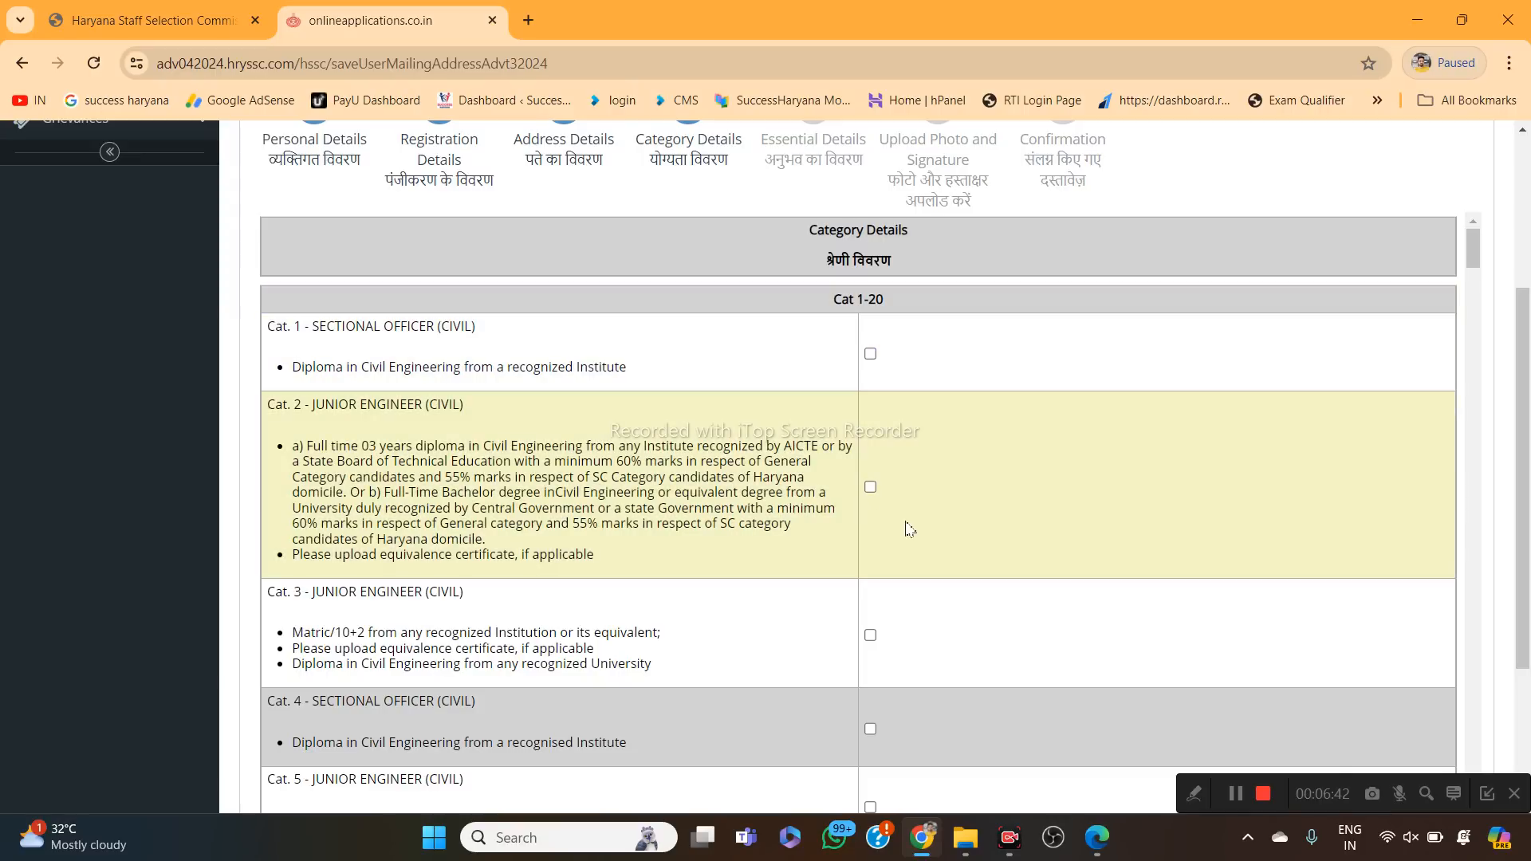
scroll(910, 528, "down", 6)
scroll(910, 527, "down", 15)
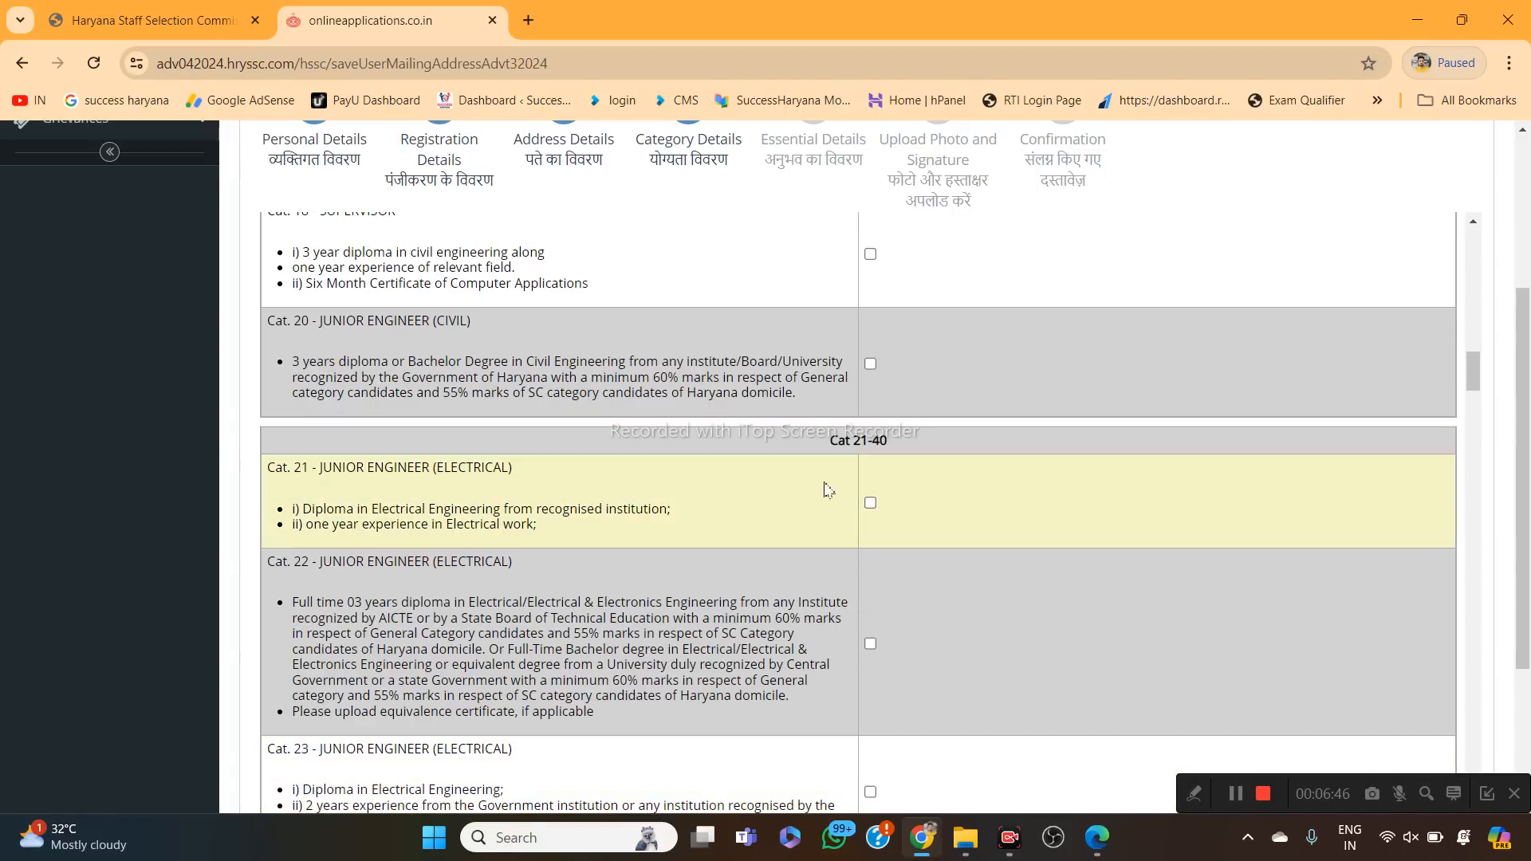
scroll(829, 515, "down", 5)
scroll(829, 515, "down", 12)
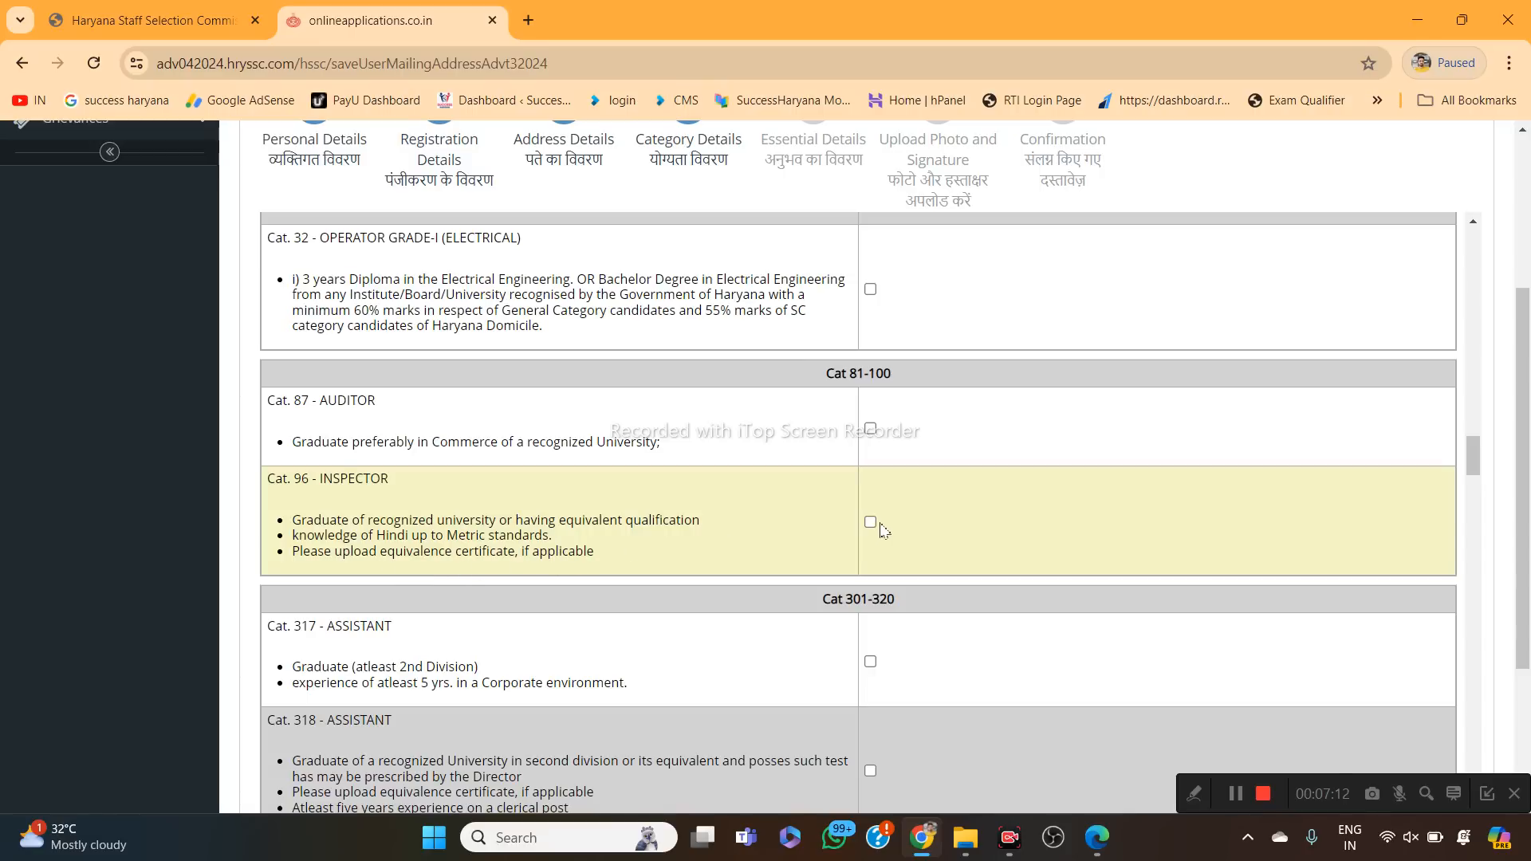
left_click(871, 523)
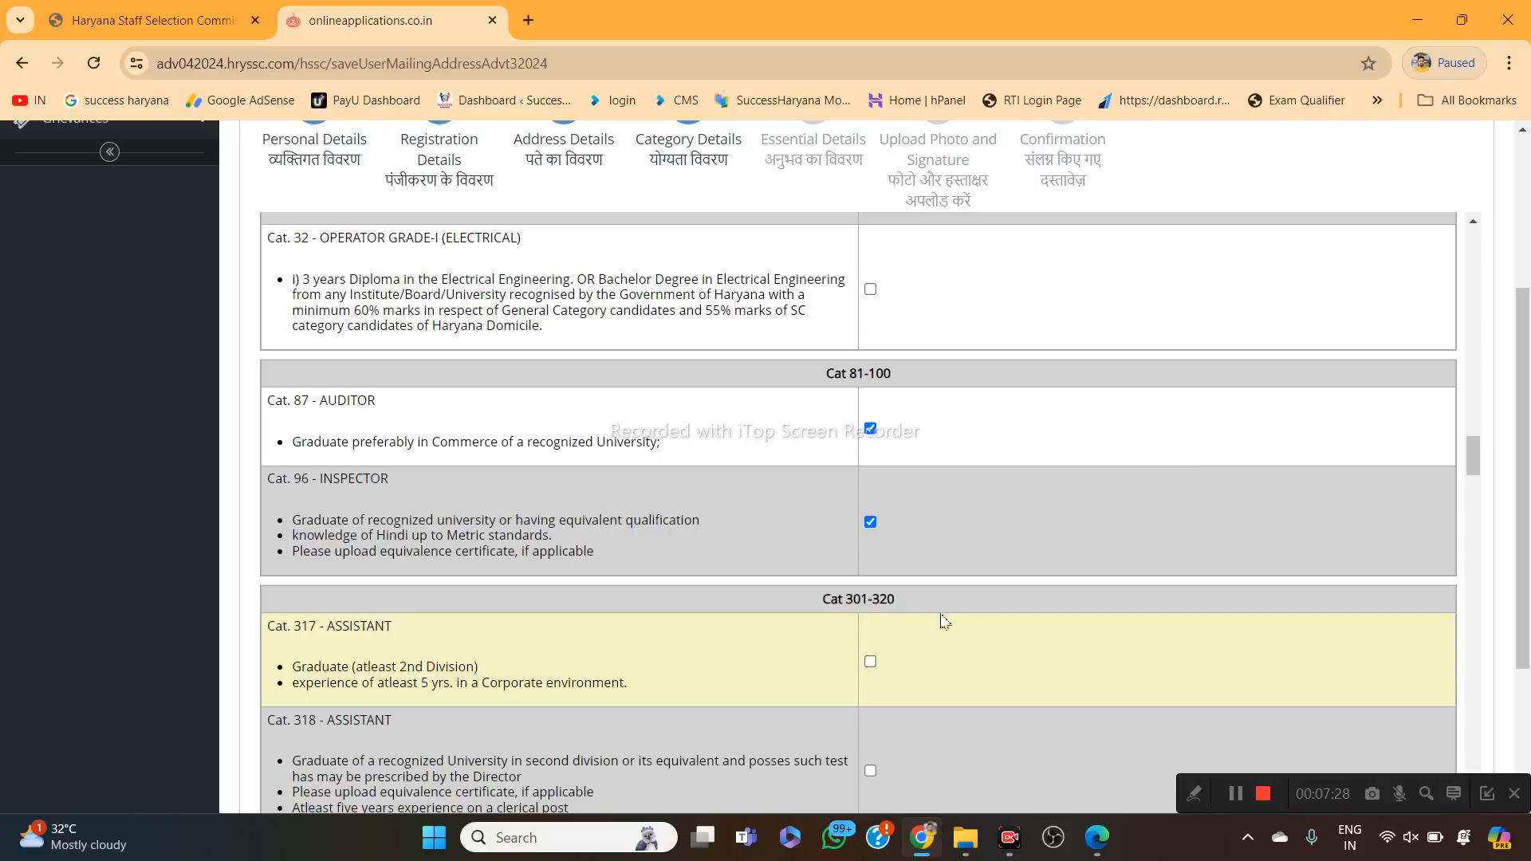
Select Cat. 319 Assistant Food and Supplies Officer and Cat. 320 Assistant Superintendent Jail (Male) in the Cat 301-320 section.
scroll(662, 607, "down", 1)
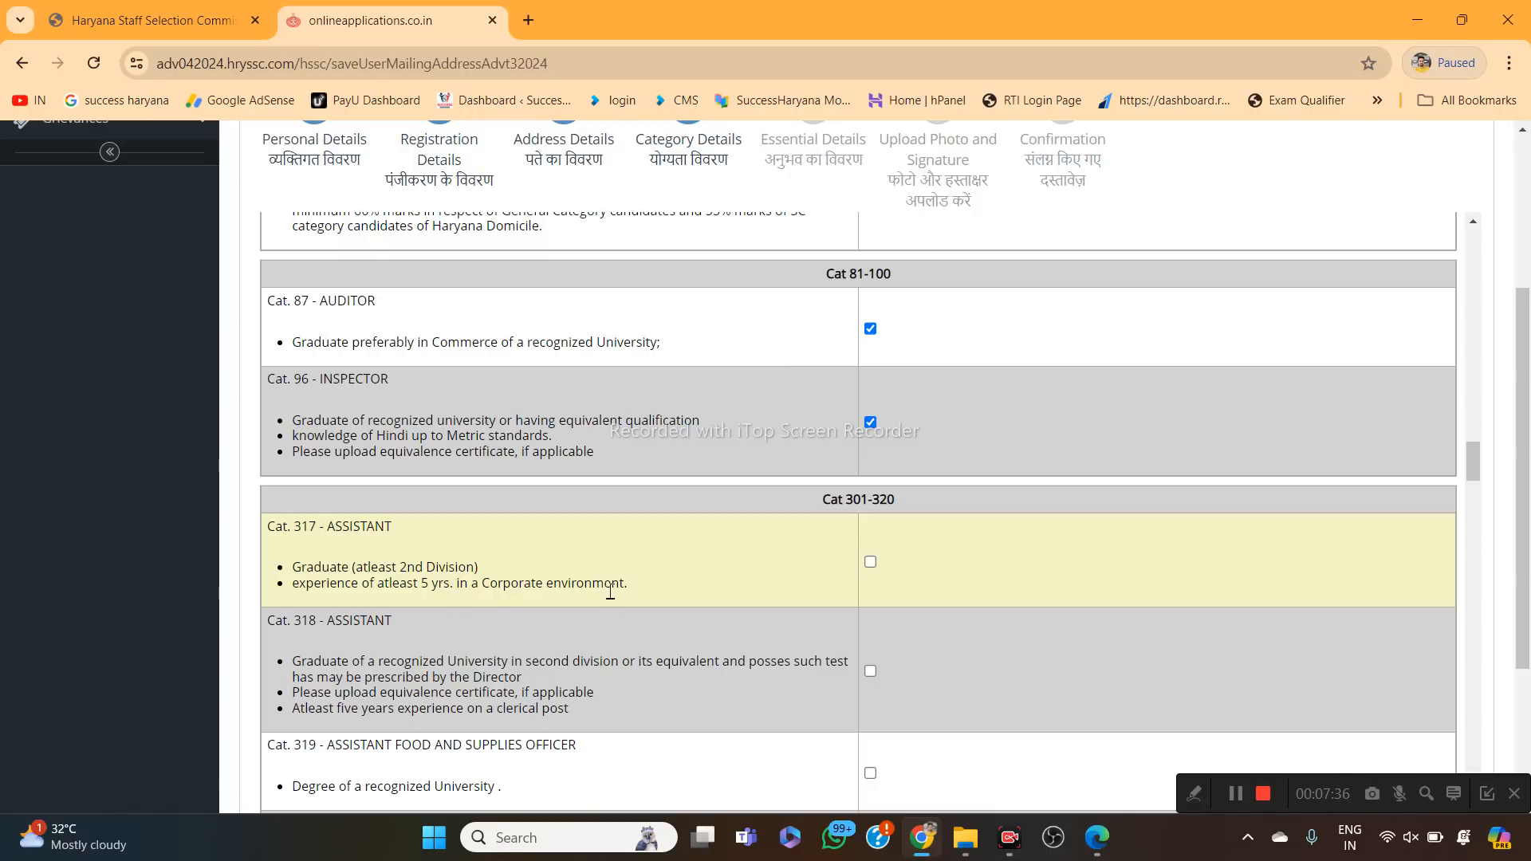
scroll(878, 622, "down", 3)
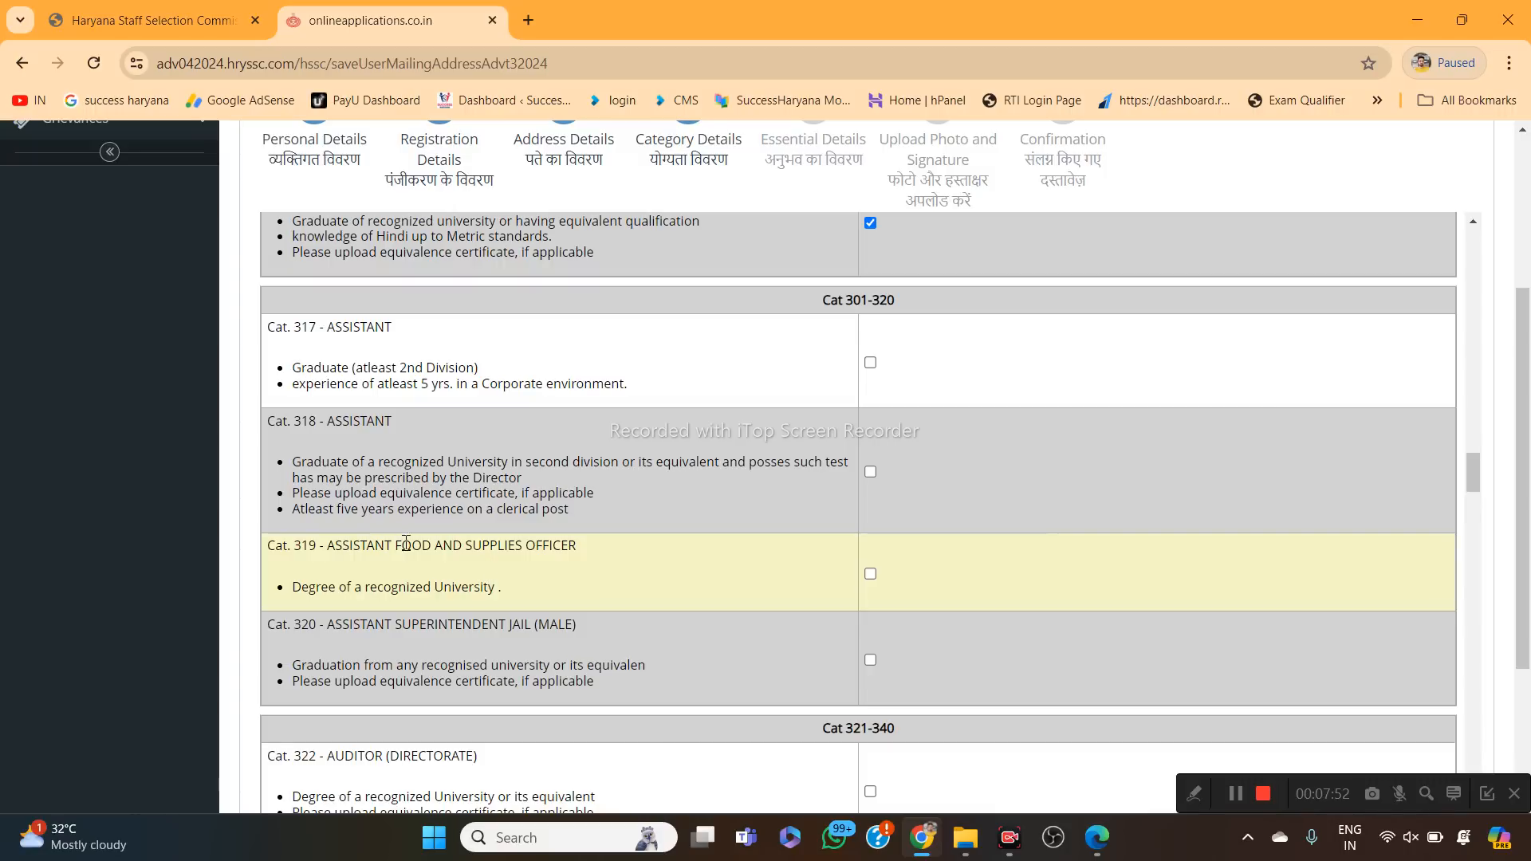
left_click(870, 574)
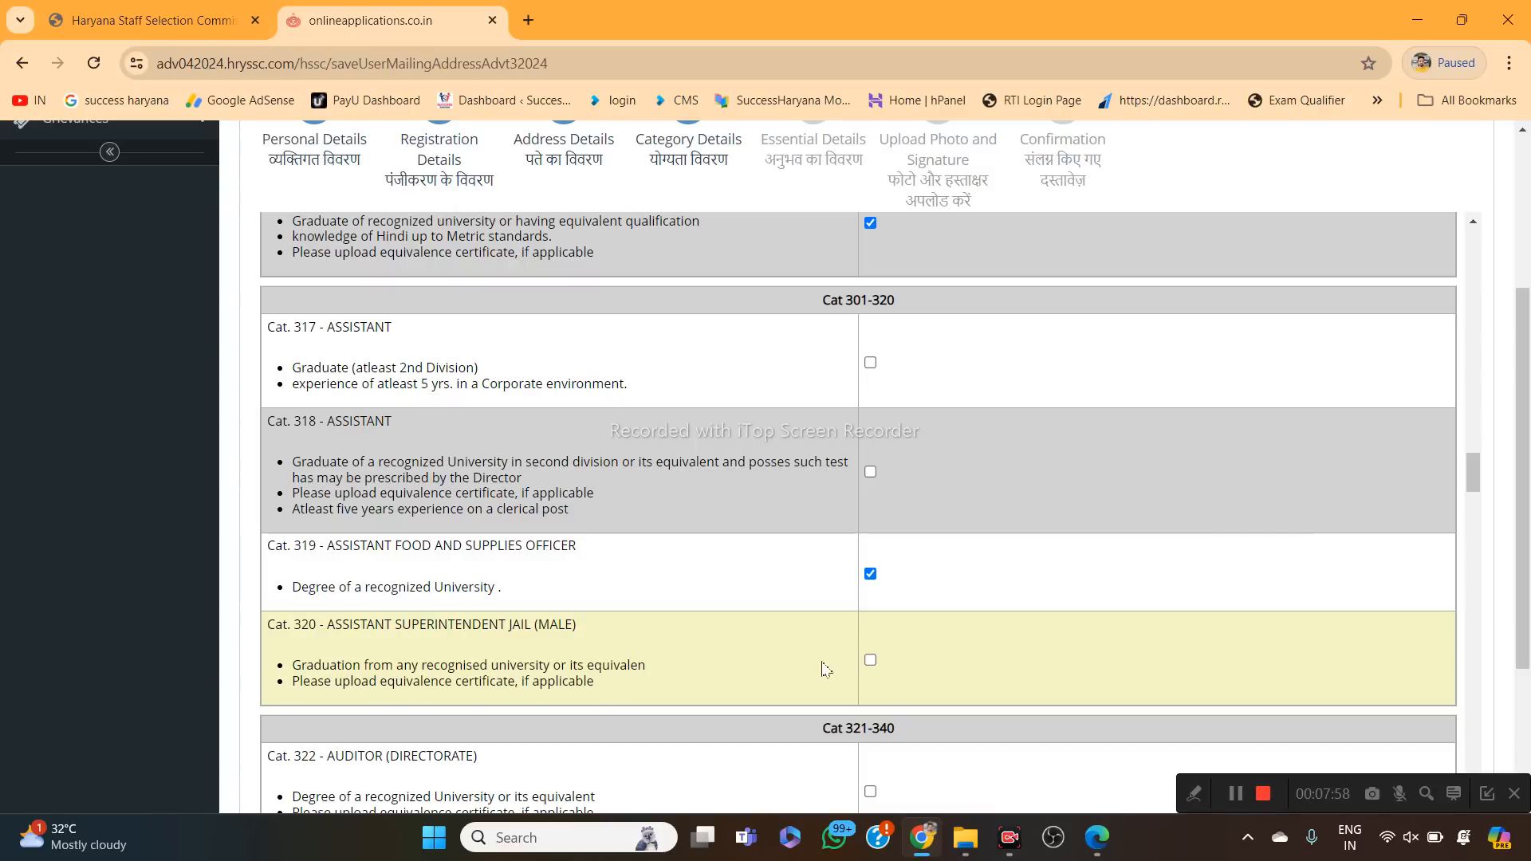
left_click(870, 660)
Select Cat. 322 Auditor (Directorate), Cat. 323 Auditor (Sub Offices) and Cat. 324 Canal Patwari in the Cat 321-340 section.
scroll(761, 680, "down", 3)
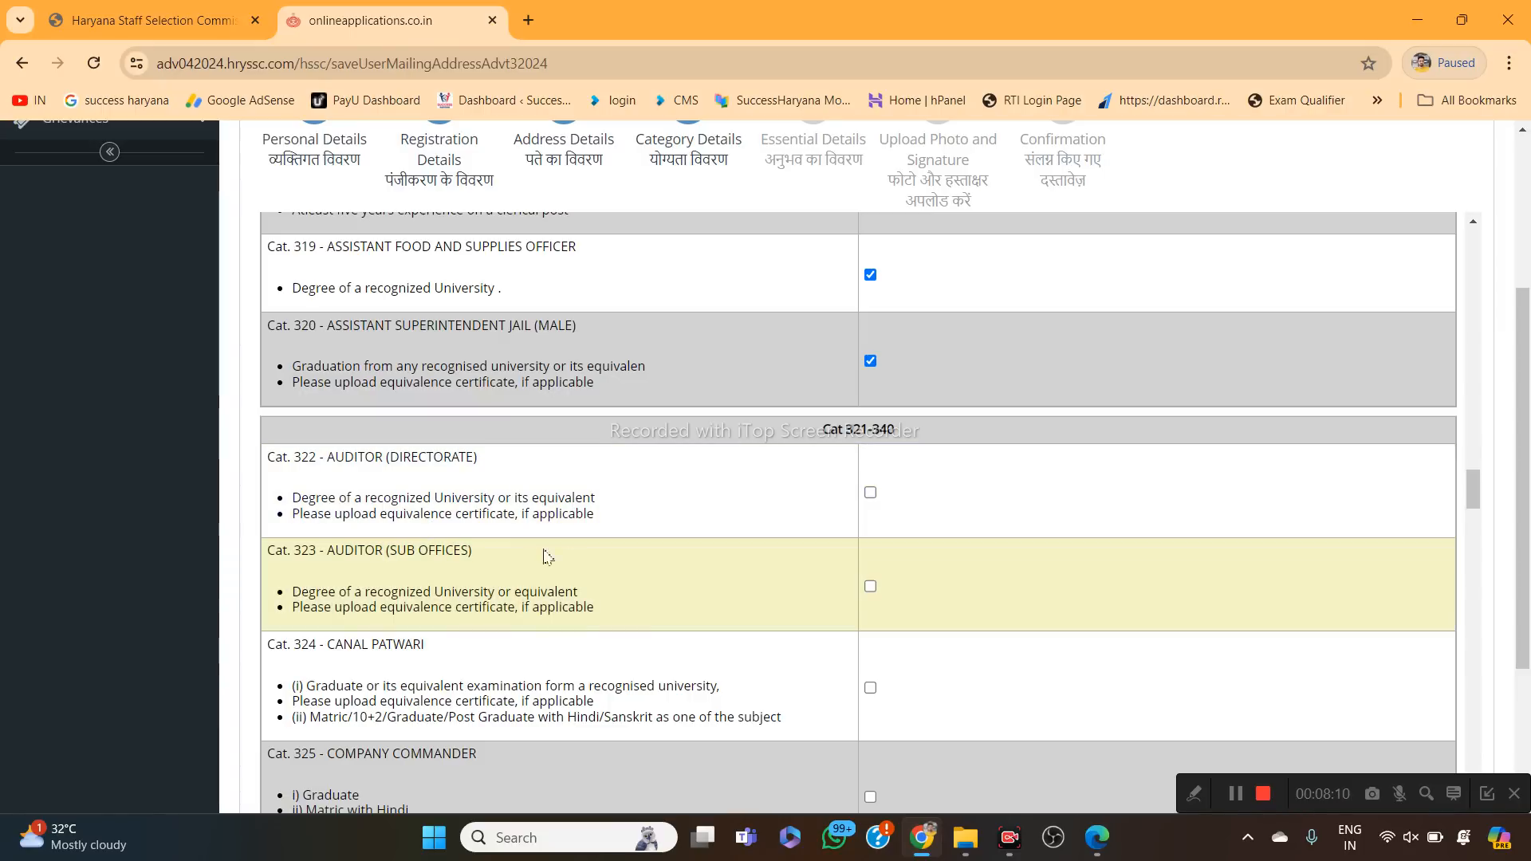
left_click(870, 586)
left_click(870, 492)
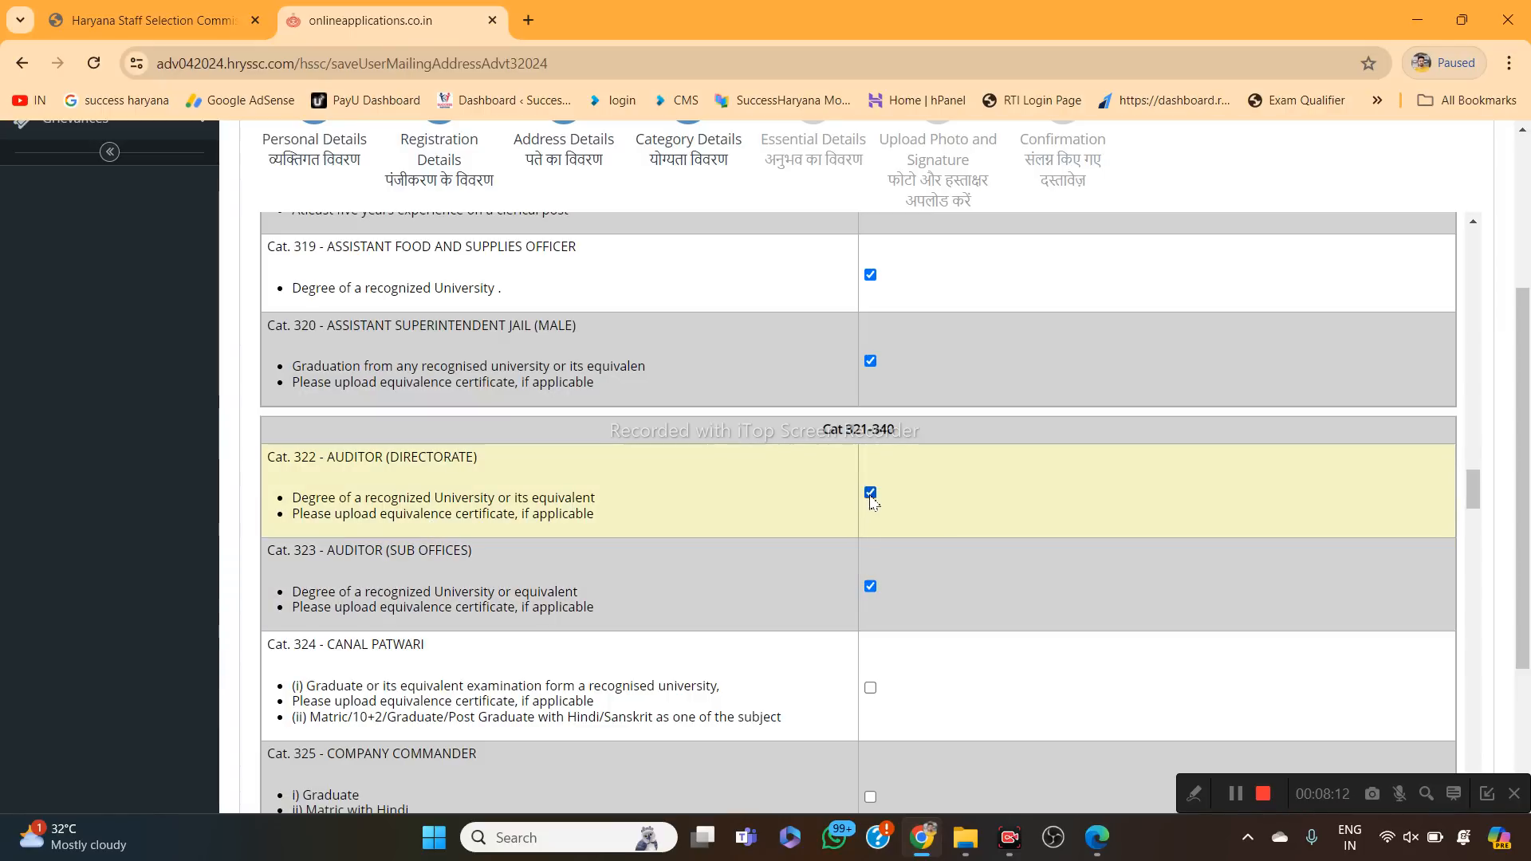
scroll(563, 618, "down", 2)
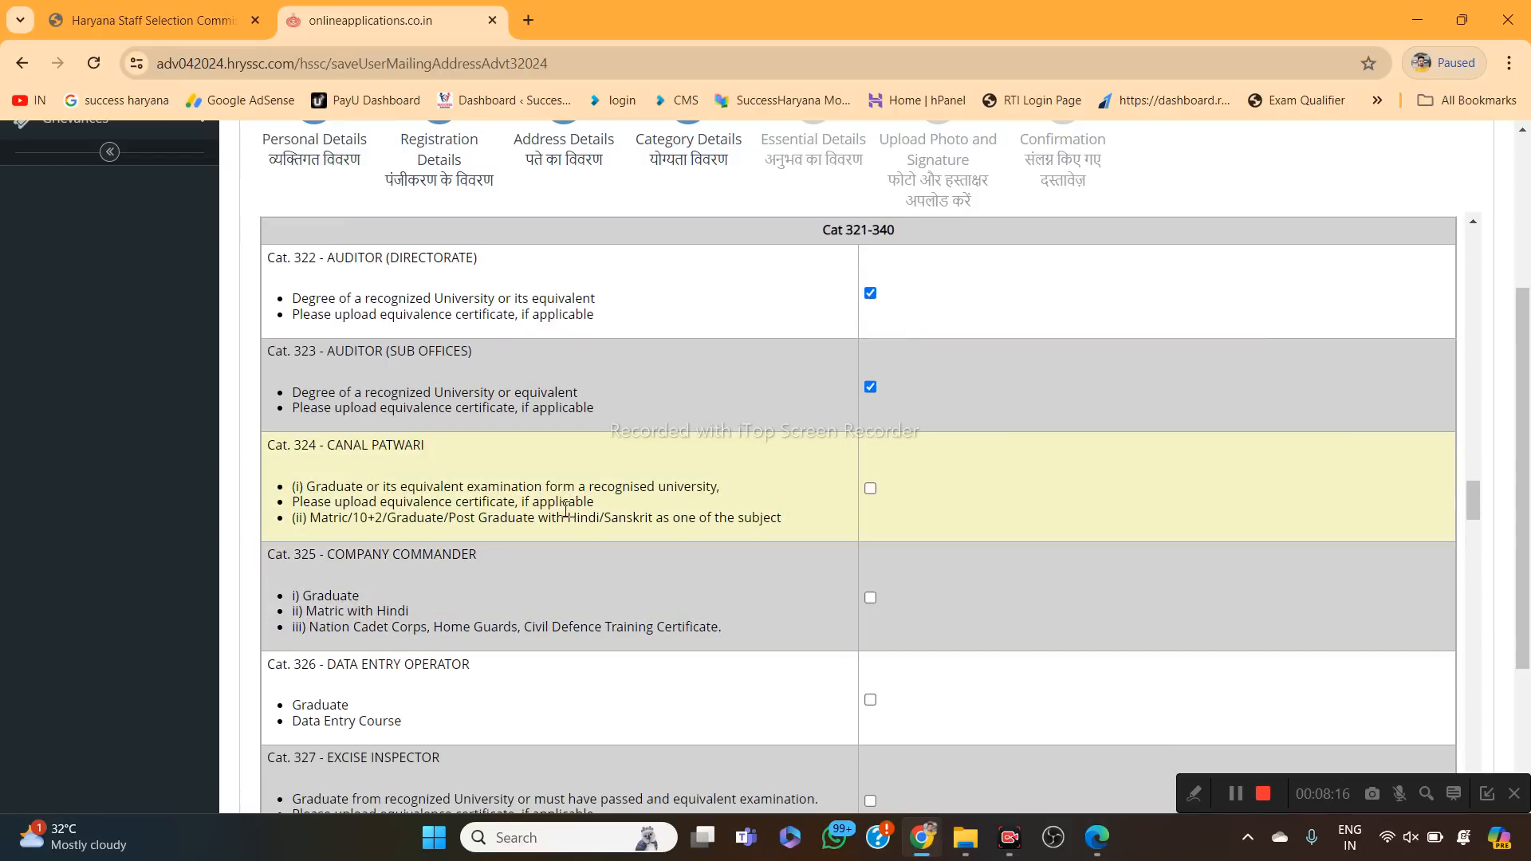
left_click(870, 488)
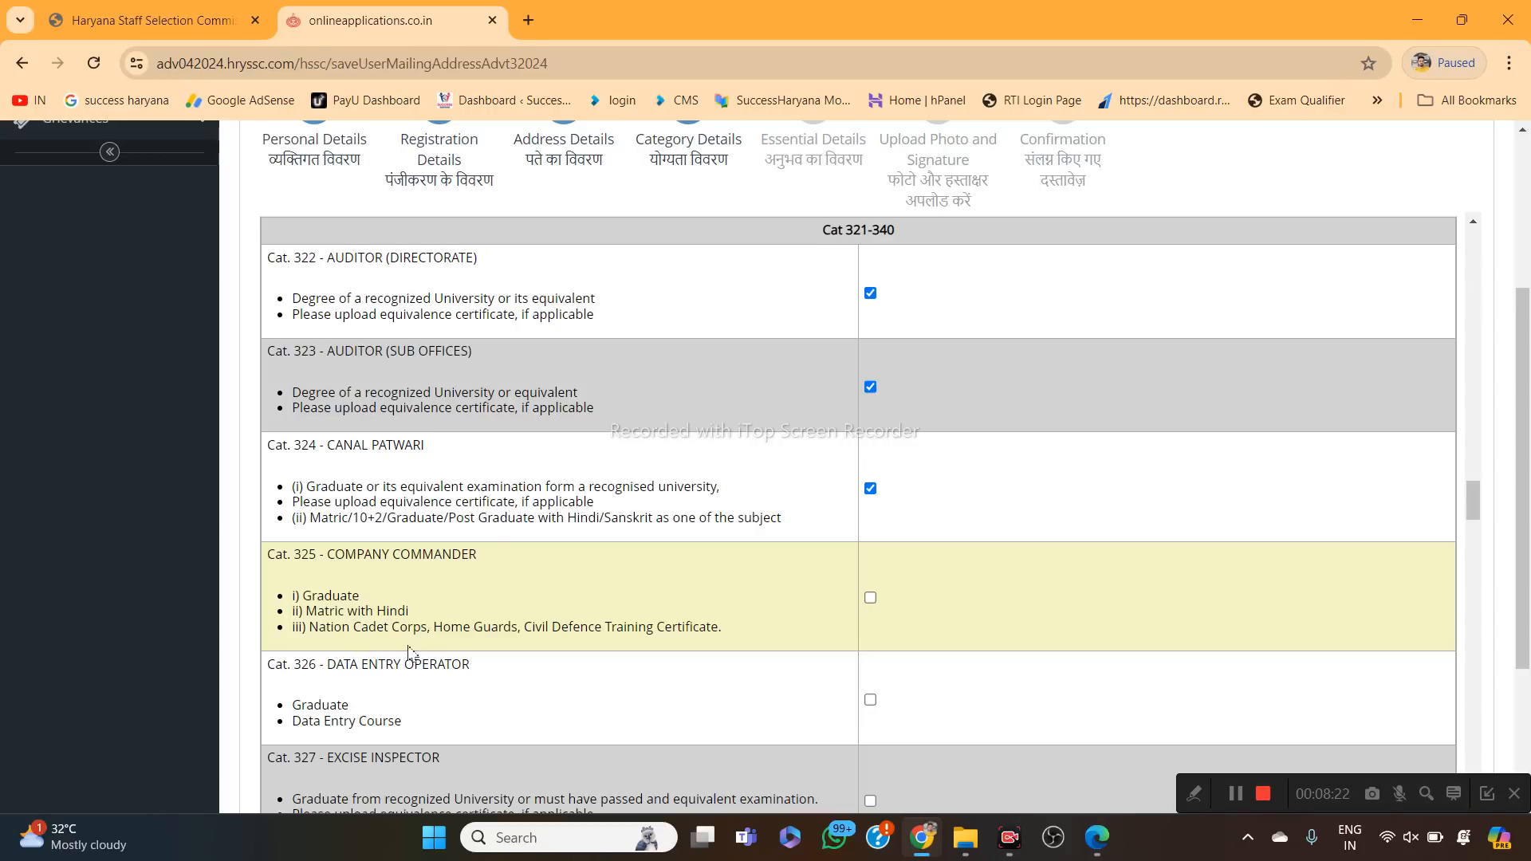
Select Cat. 327 Excise Inspector, Cat. 328 Gram Pardhan Sachiv and Cat. 330 Inspector Food & Supplies.
scroll(797, 603, "down", 2)
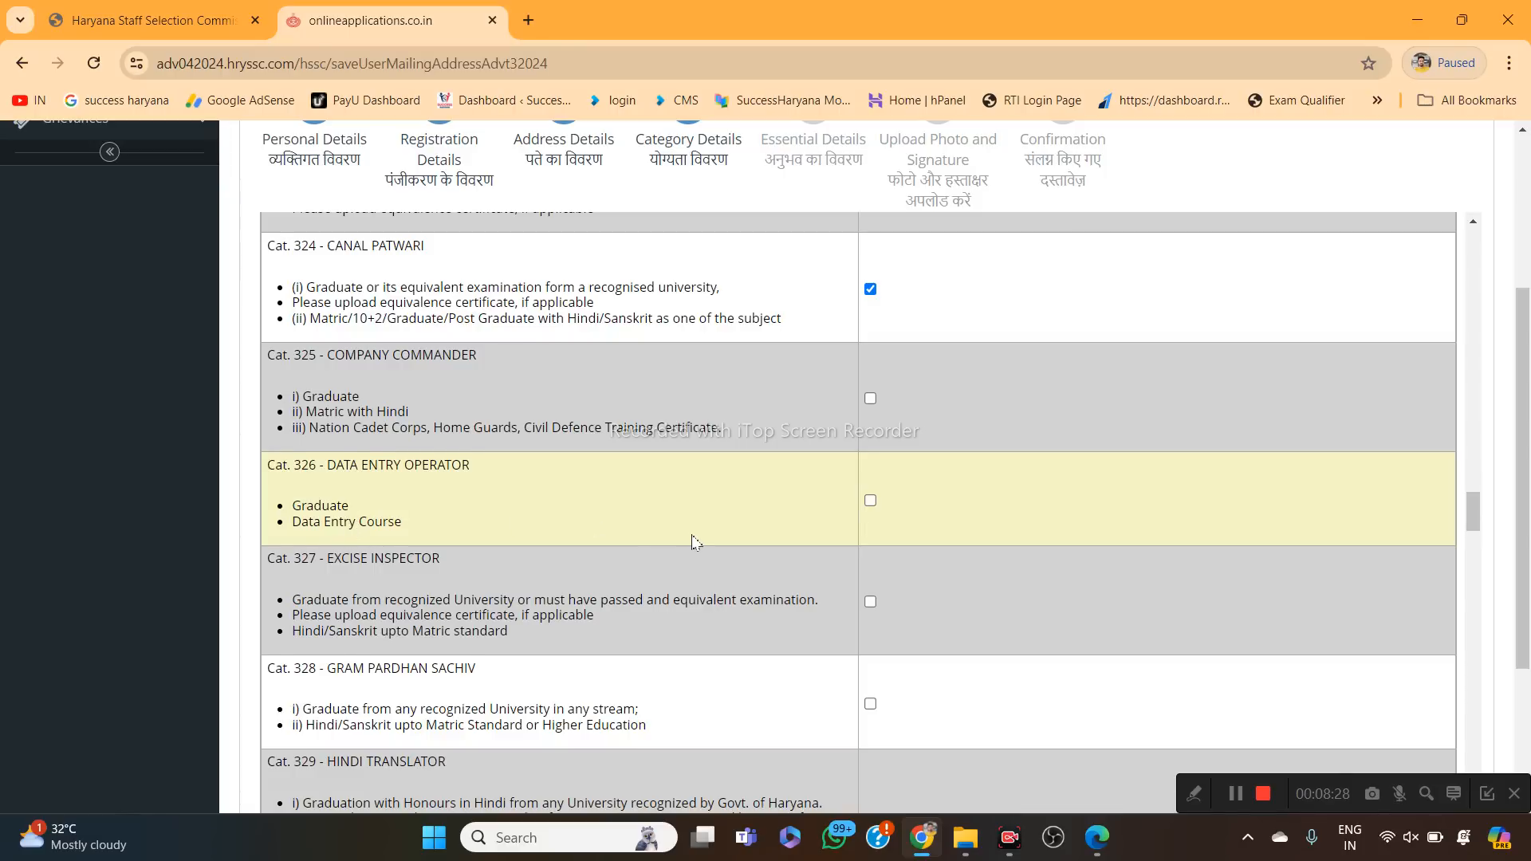
scroll(691, 537, "down", 2)
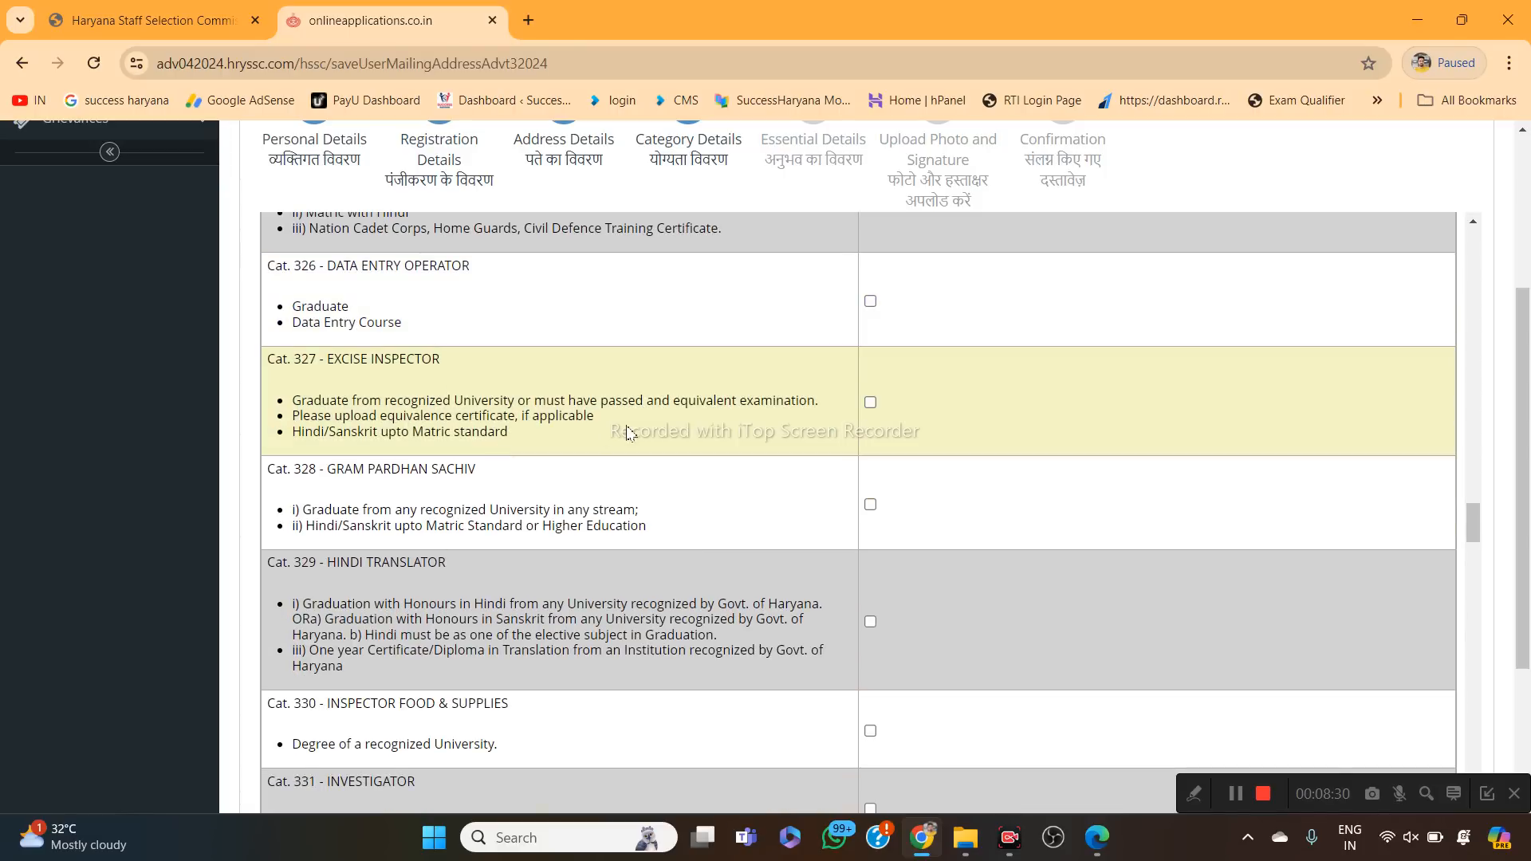
left_click(870, 402)
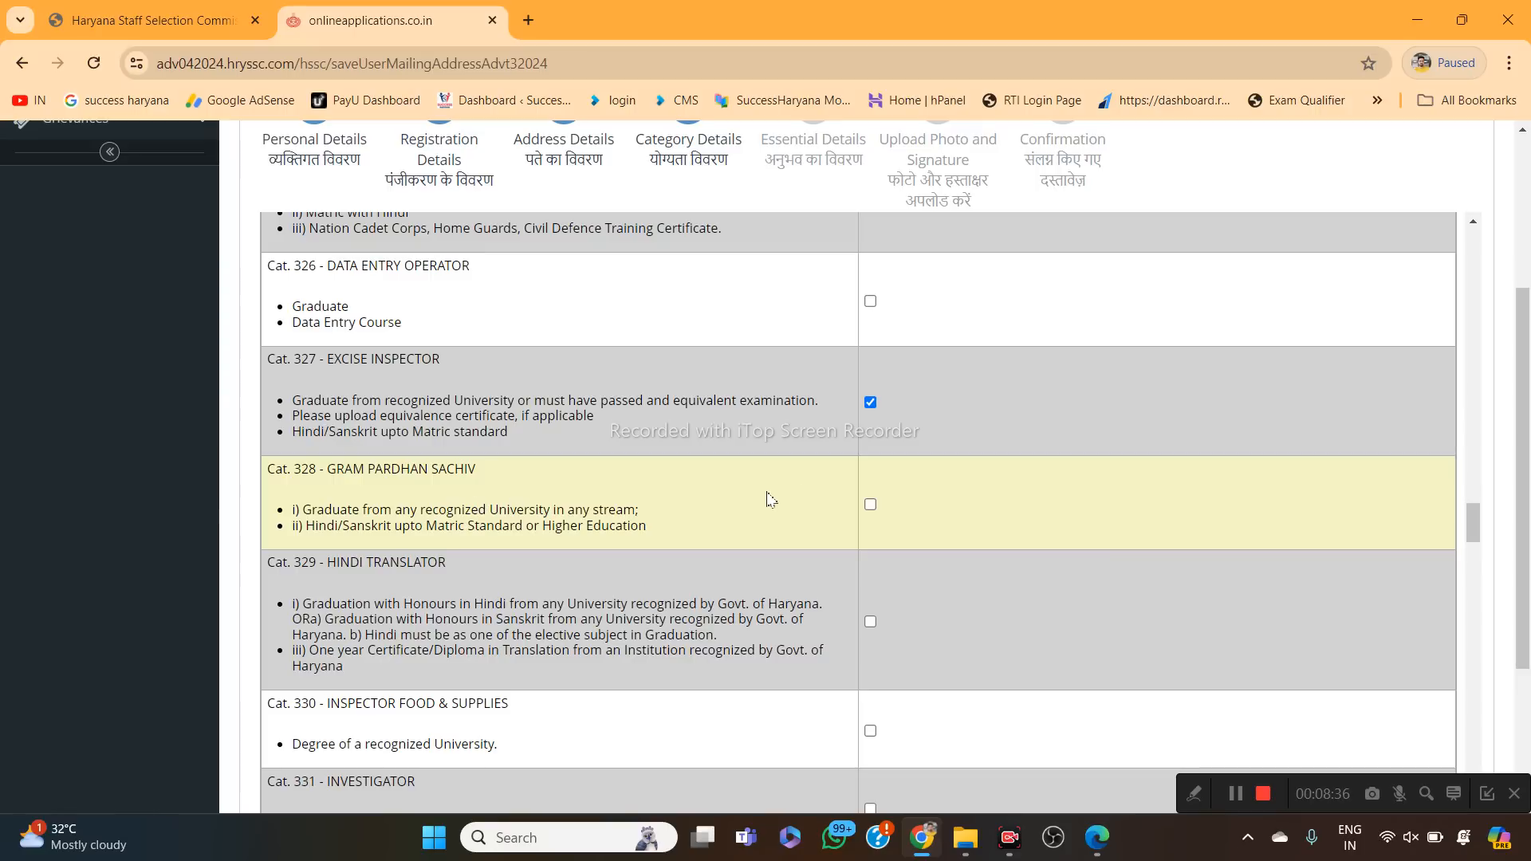
left_click(870, 506)
scroll(684, 574, "down", 3)
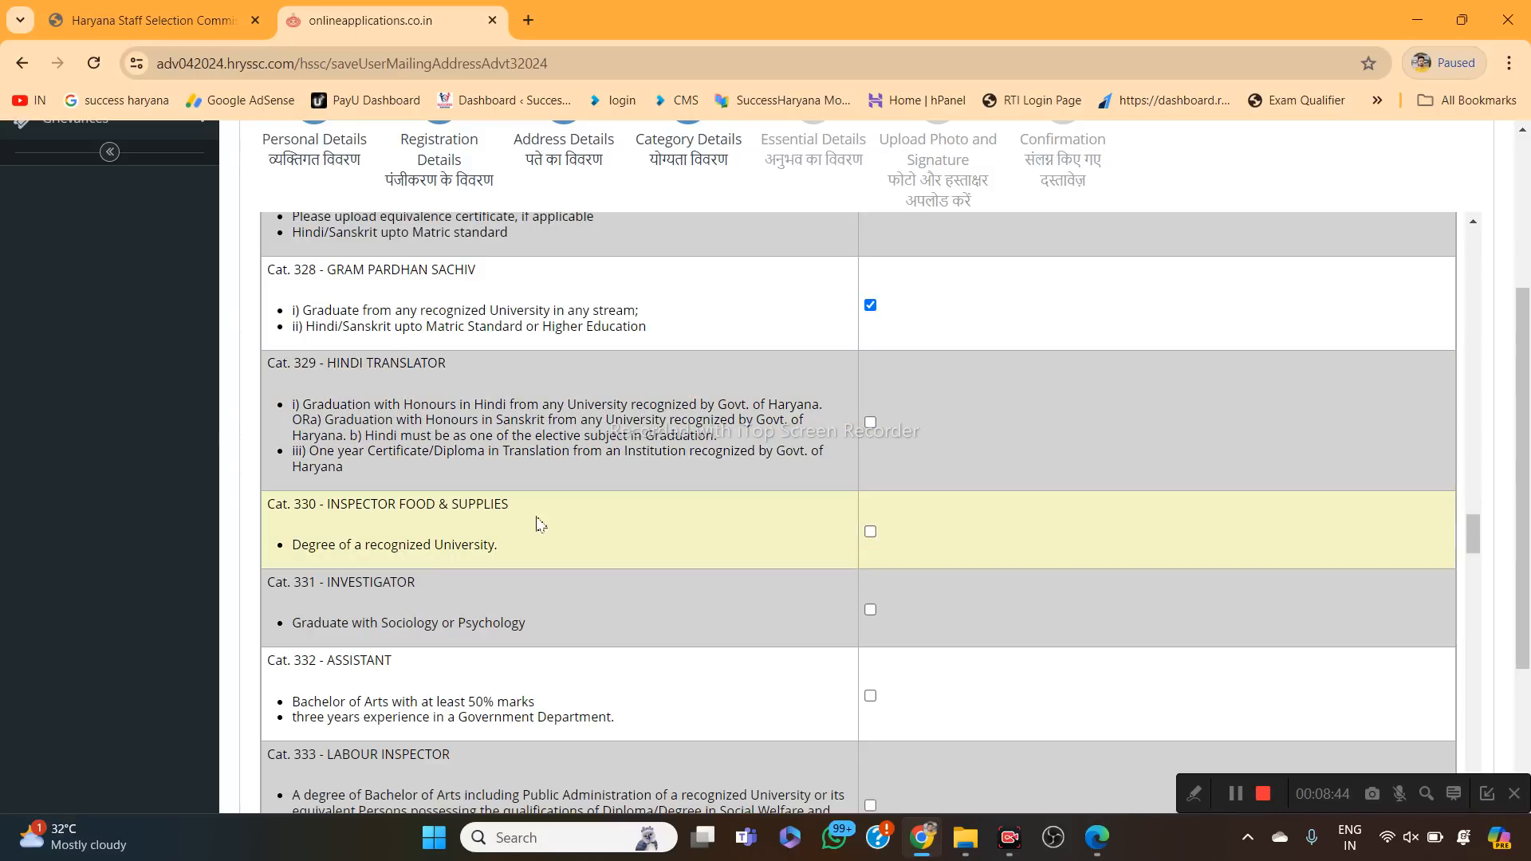
left_click(870, 531)
Select both Patwari posts, Cat. 334 and Cat. 335, in the Category Details.
scroll(494, 563, "down", 3)
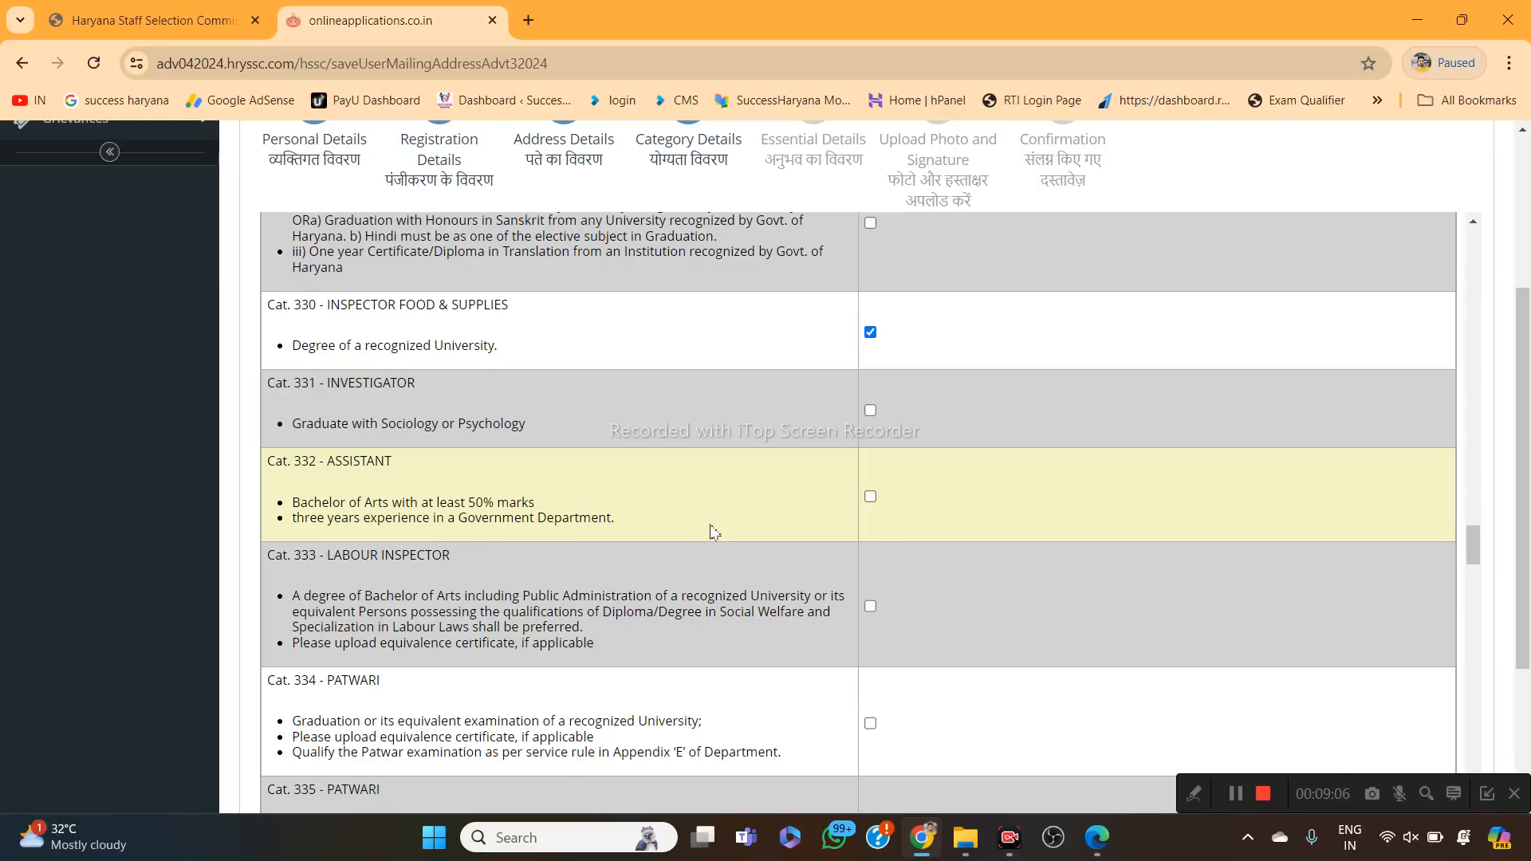
scroll(479, 492, "down", 1)
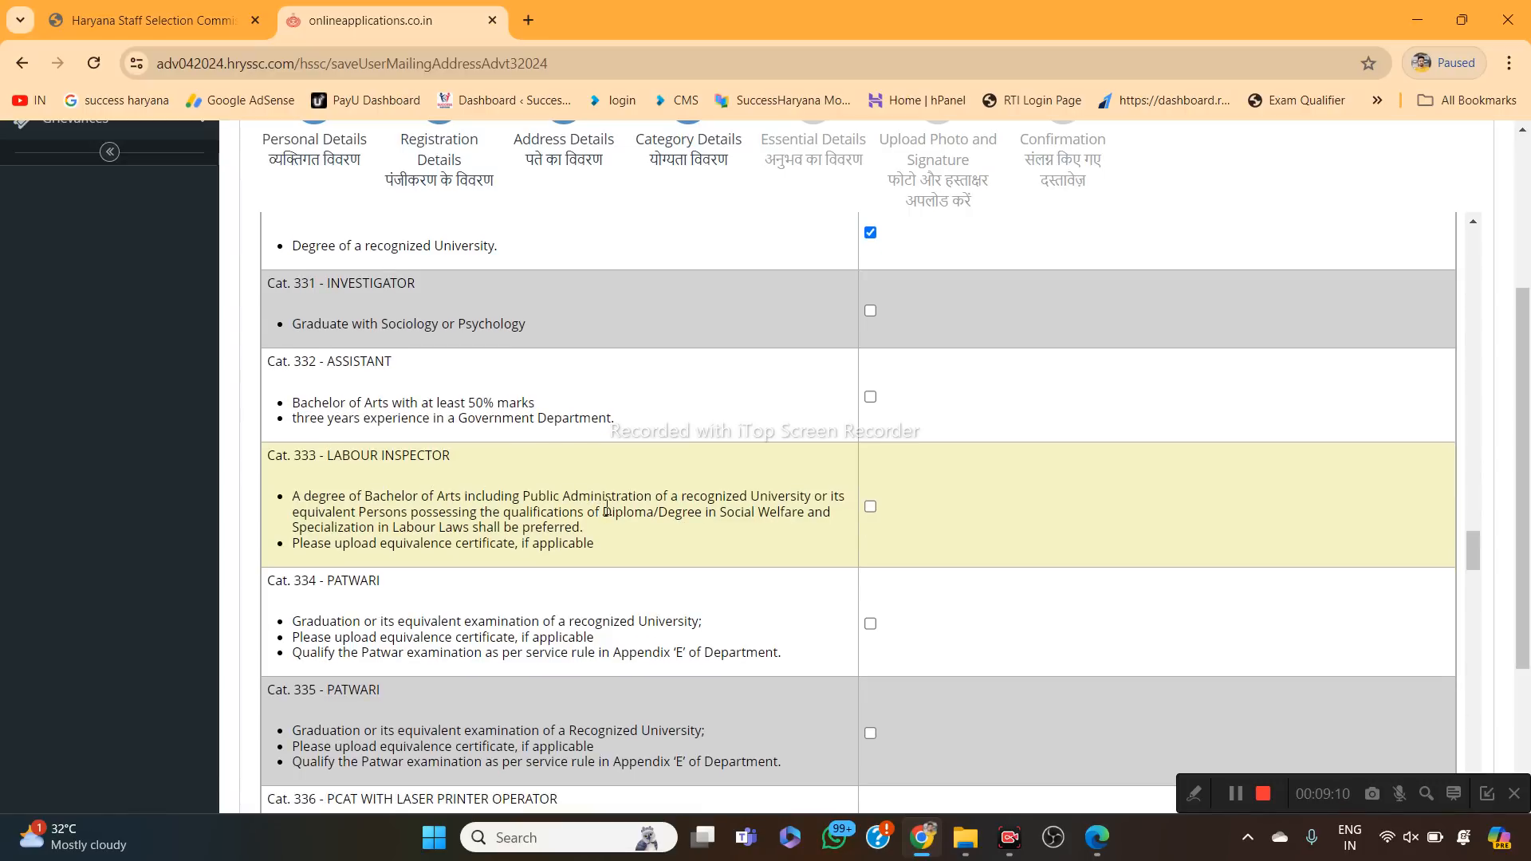
scroll(537, 566, "down", 2)
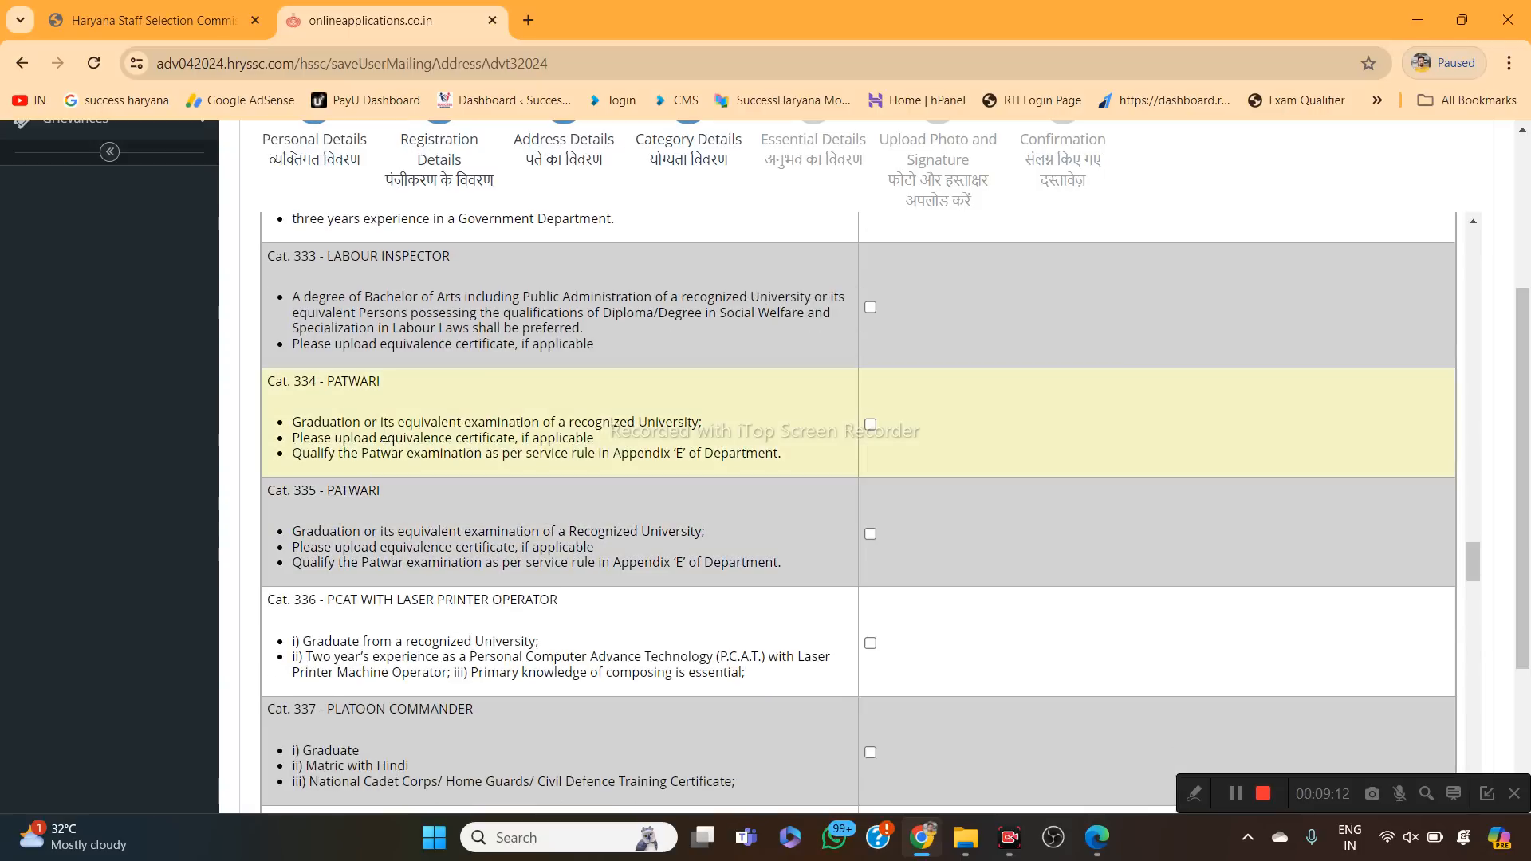
left_click(870, 424)
left_click(870, 534)
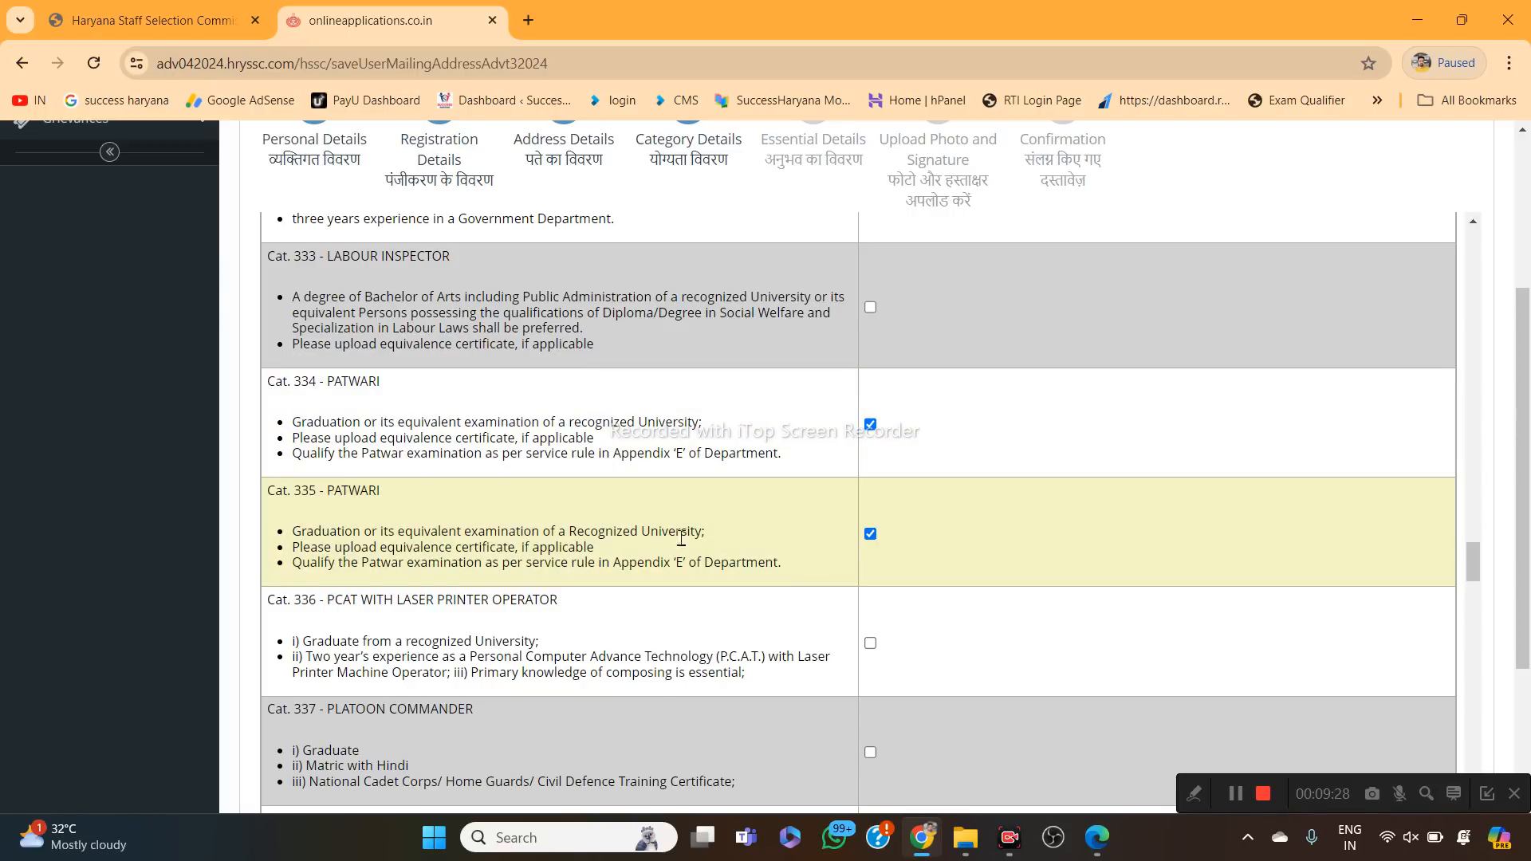
Select Cat. 344 Secretary Municipal Committee and Cat. 346 Social Education and Panchayat Officer in the Category Details.
scroll(540, 500, "down", 2)
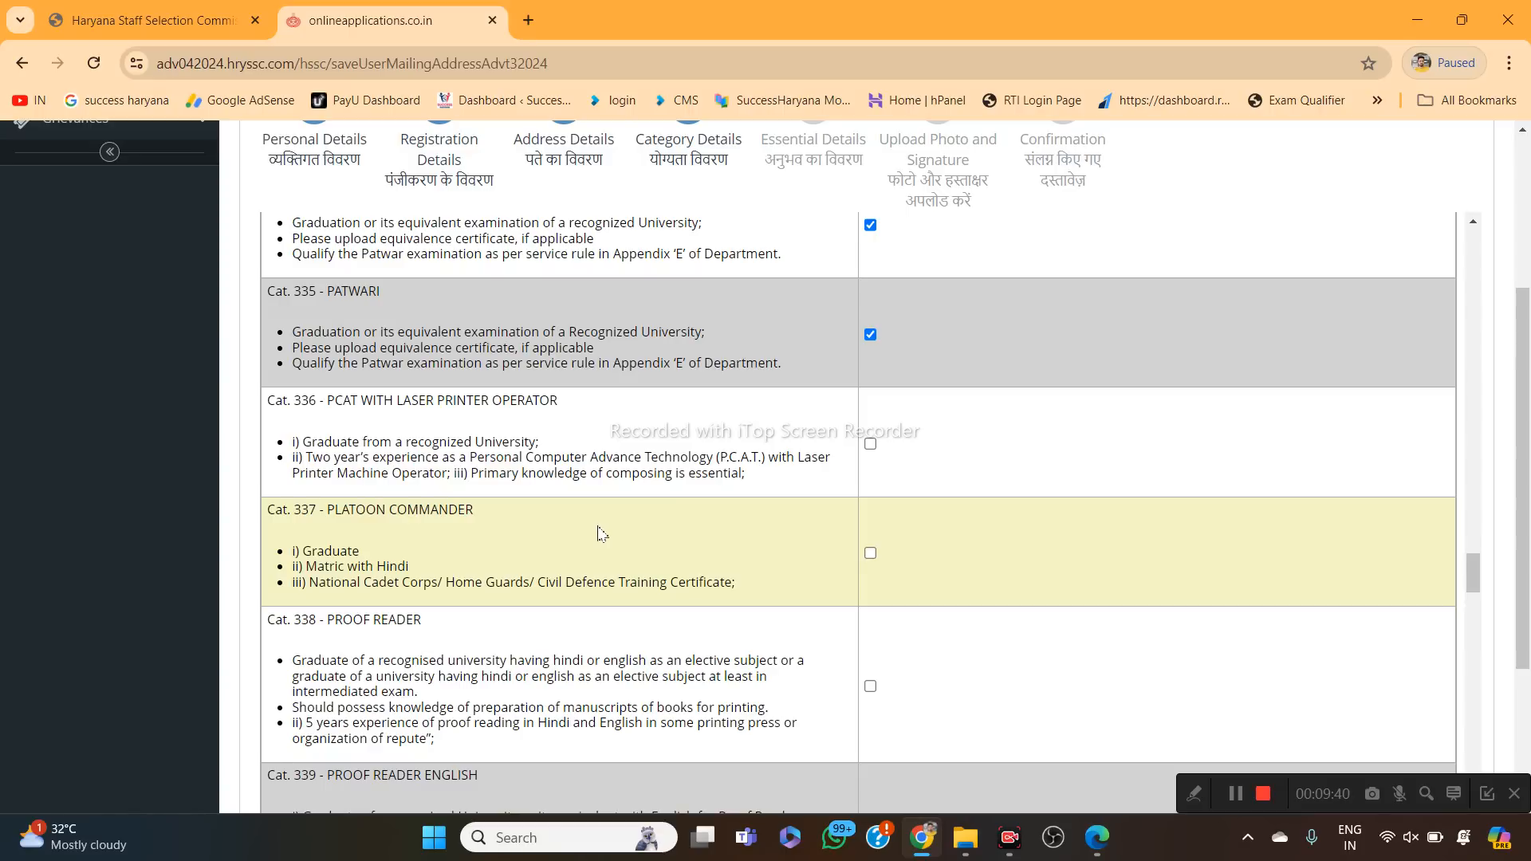
scroll(598, 536, "down", 3)
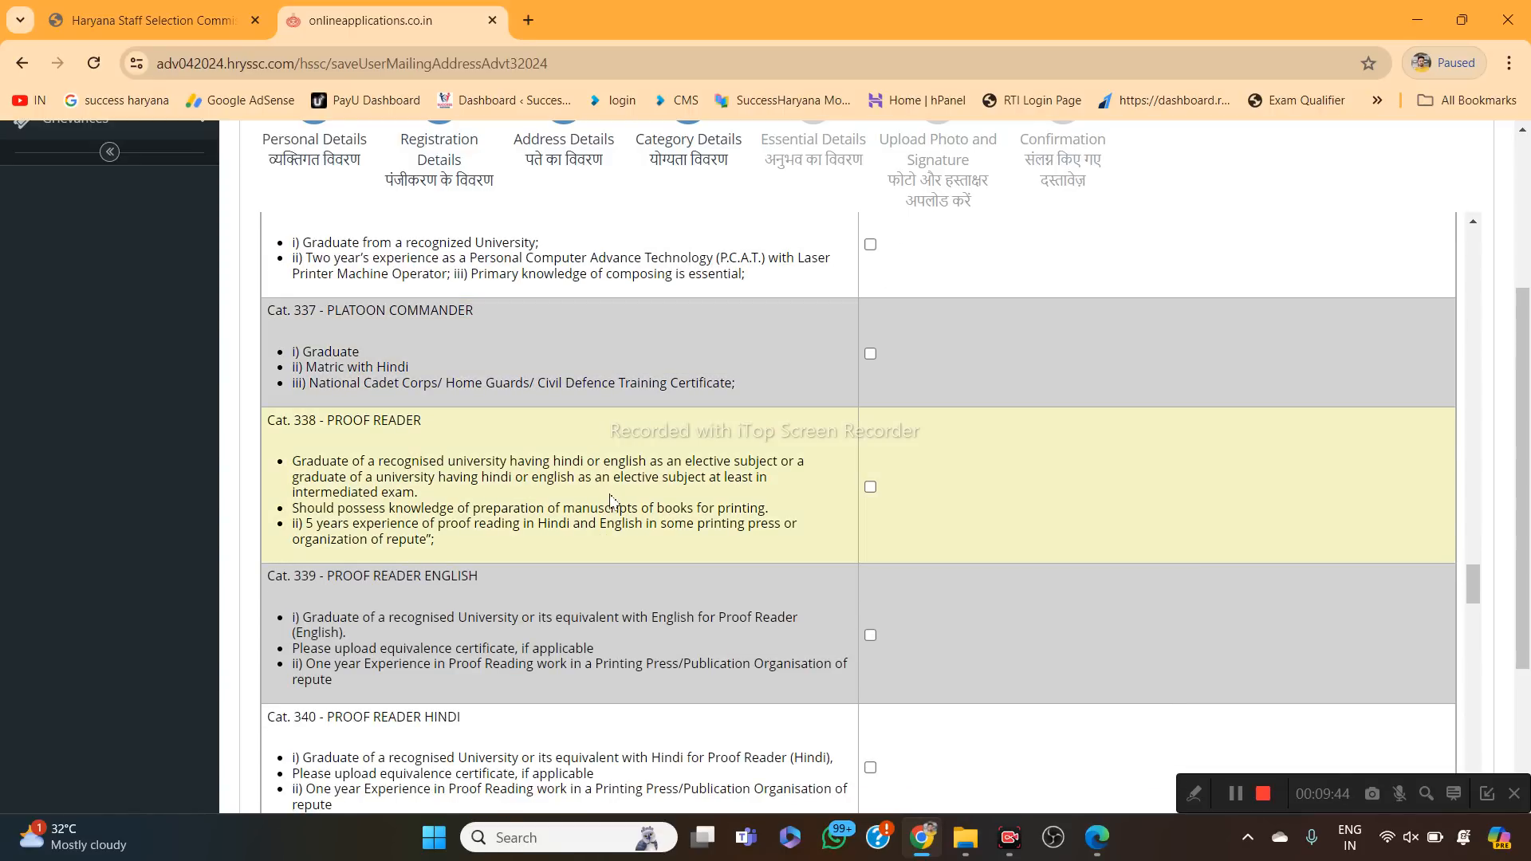
scroll(615, 532, "down", 1)
scroll(514, 528, "down", 7)
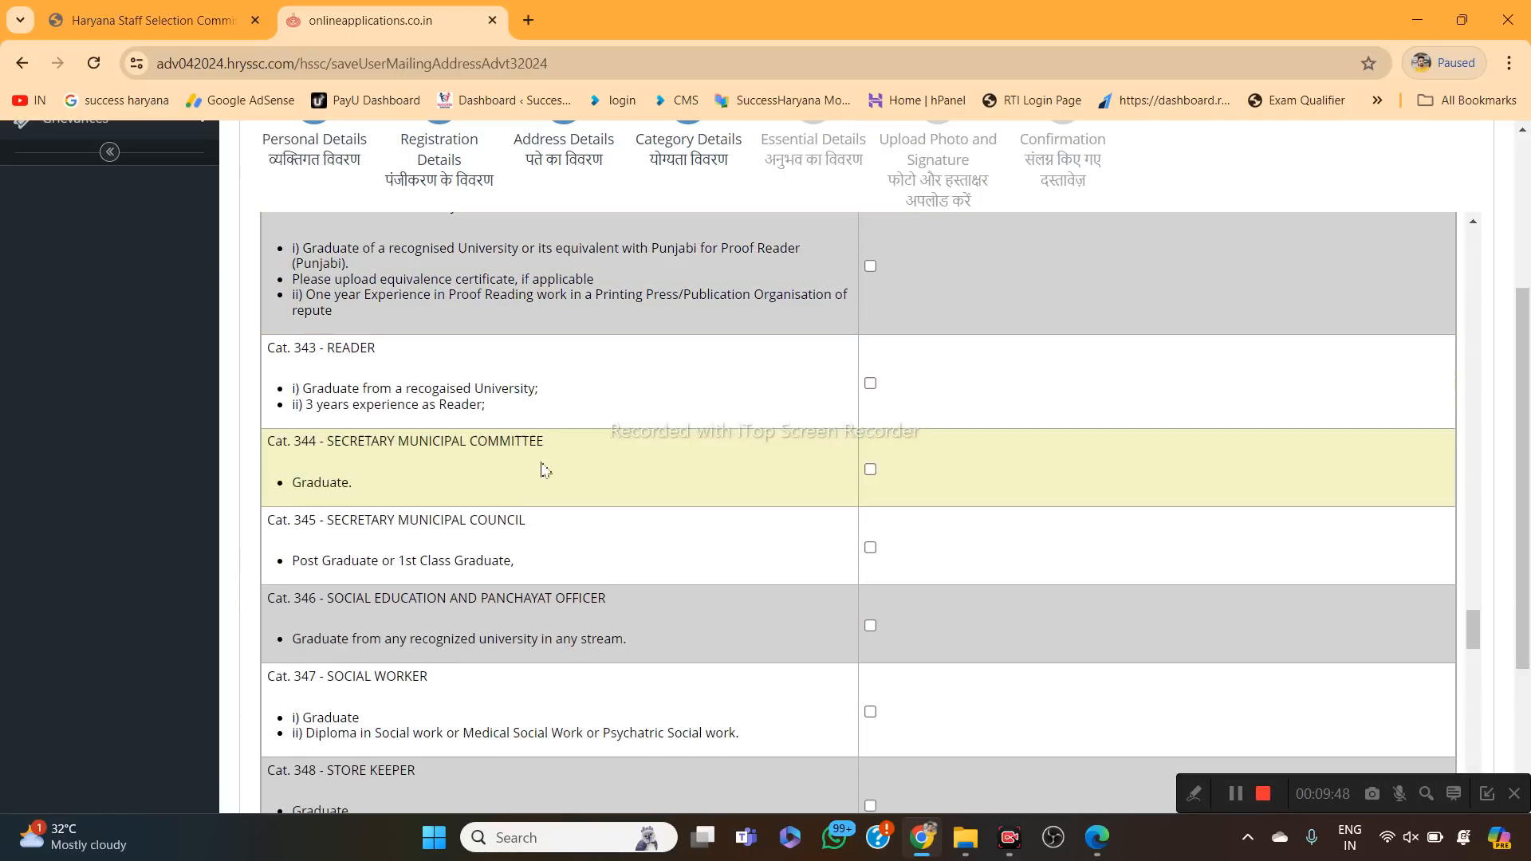
scroll(509, 480, "down", 2)
scroll(443, 289, "up", 1)
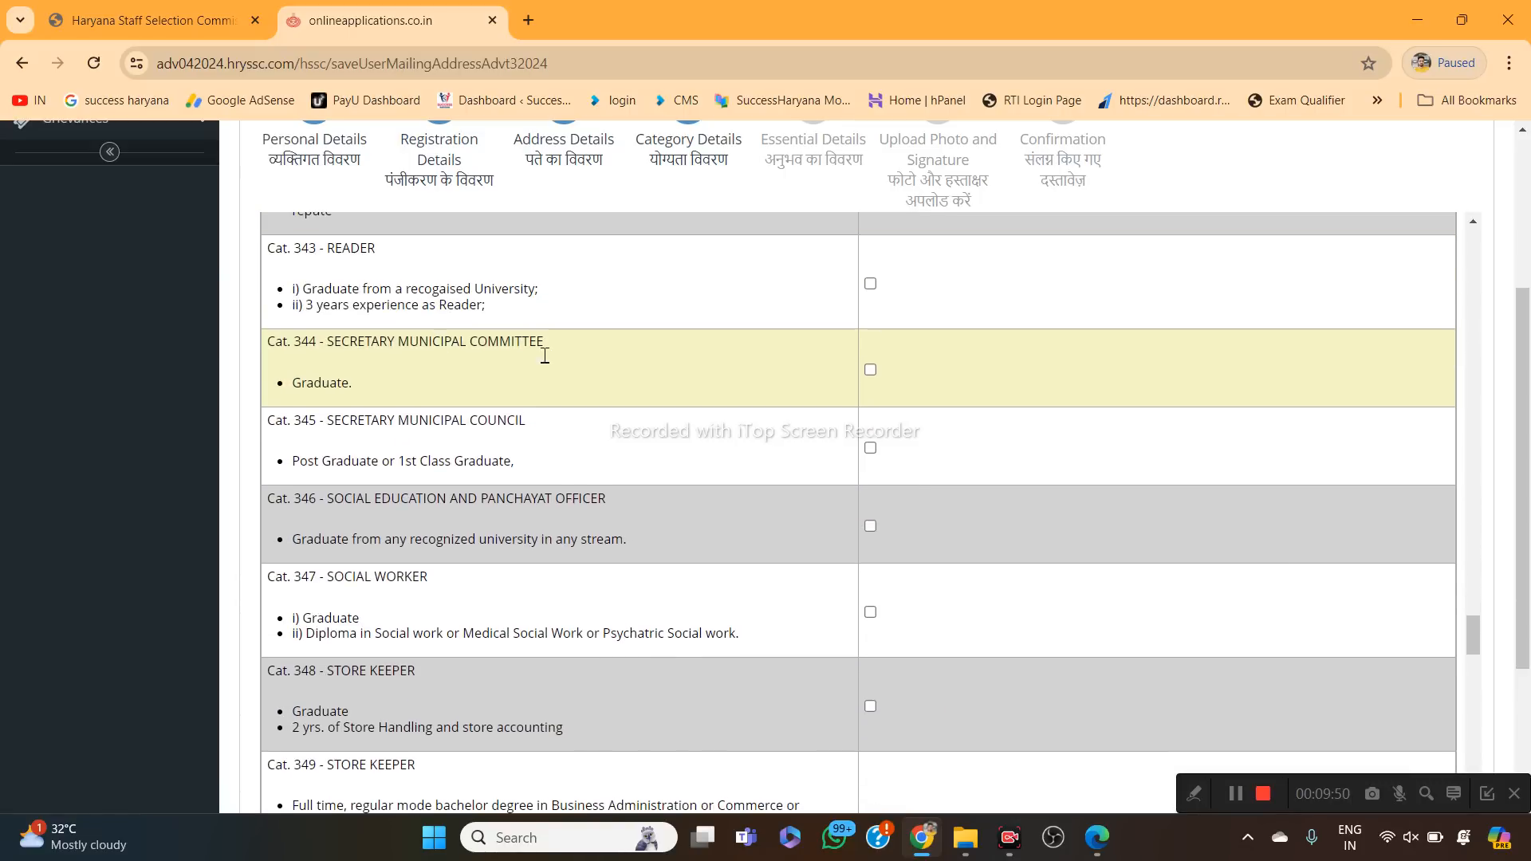
left_click(871, 372)
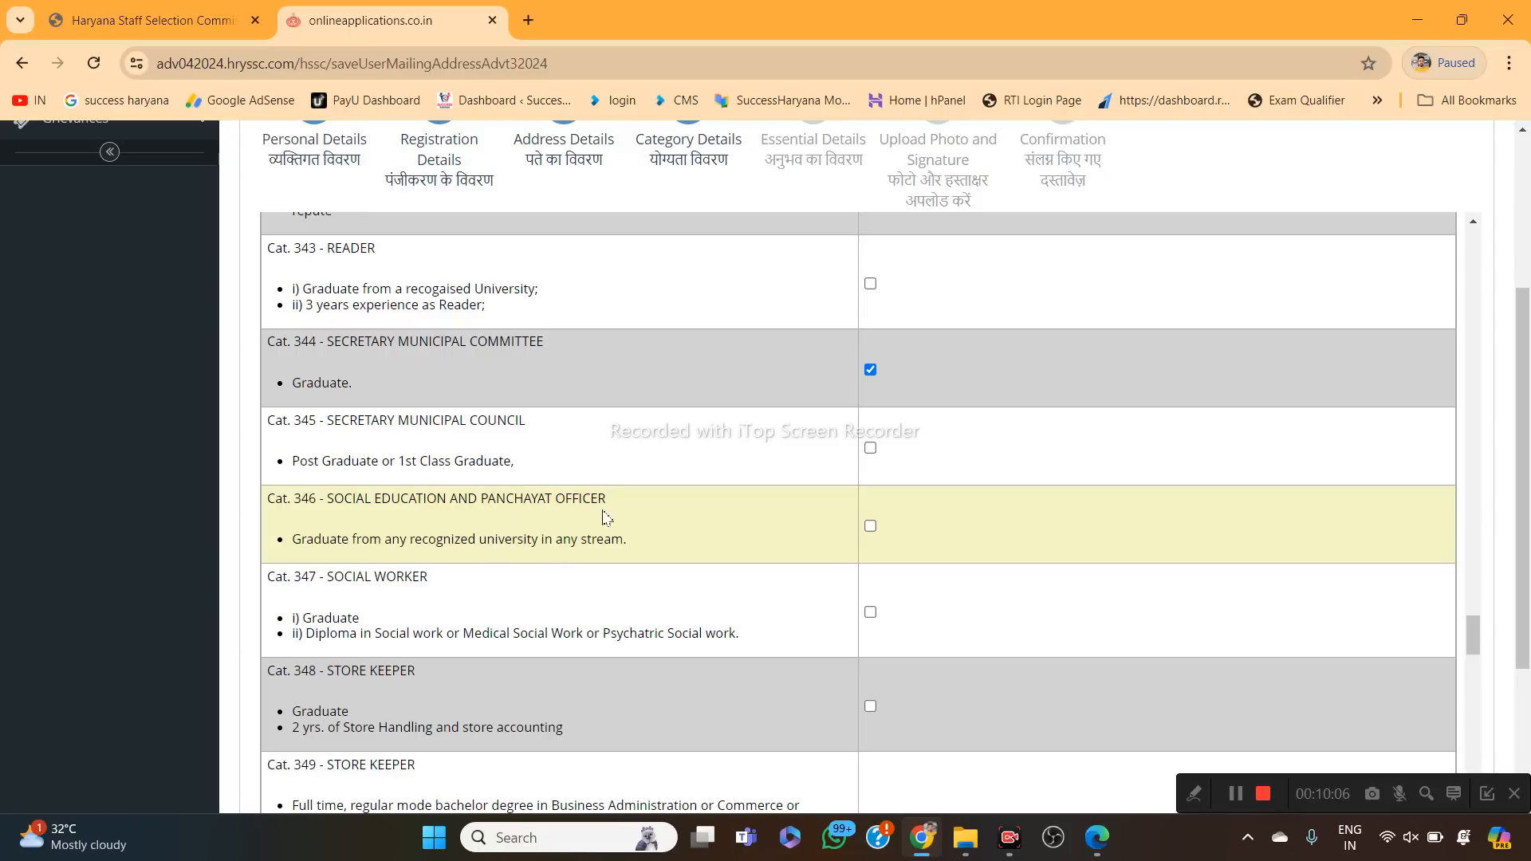
left_click(870, 526)
Select Cat. 350 Sub Divisional Clerk and Cat. 353 Taxation Inspector in the Category Details.
scroll(475, 535, "down", 1)
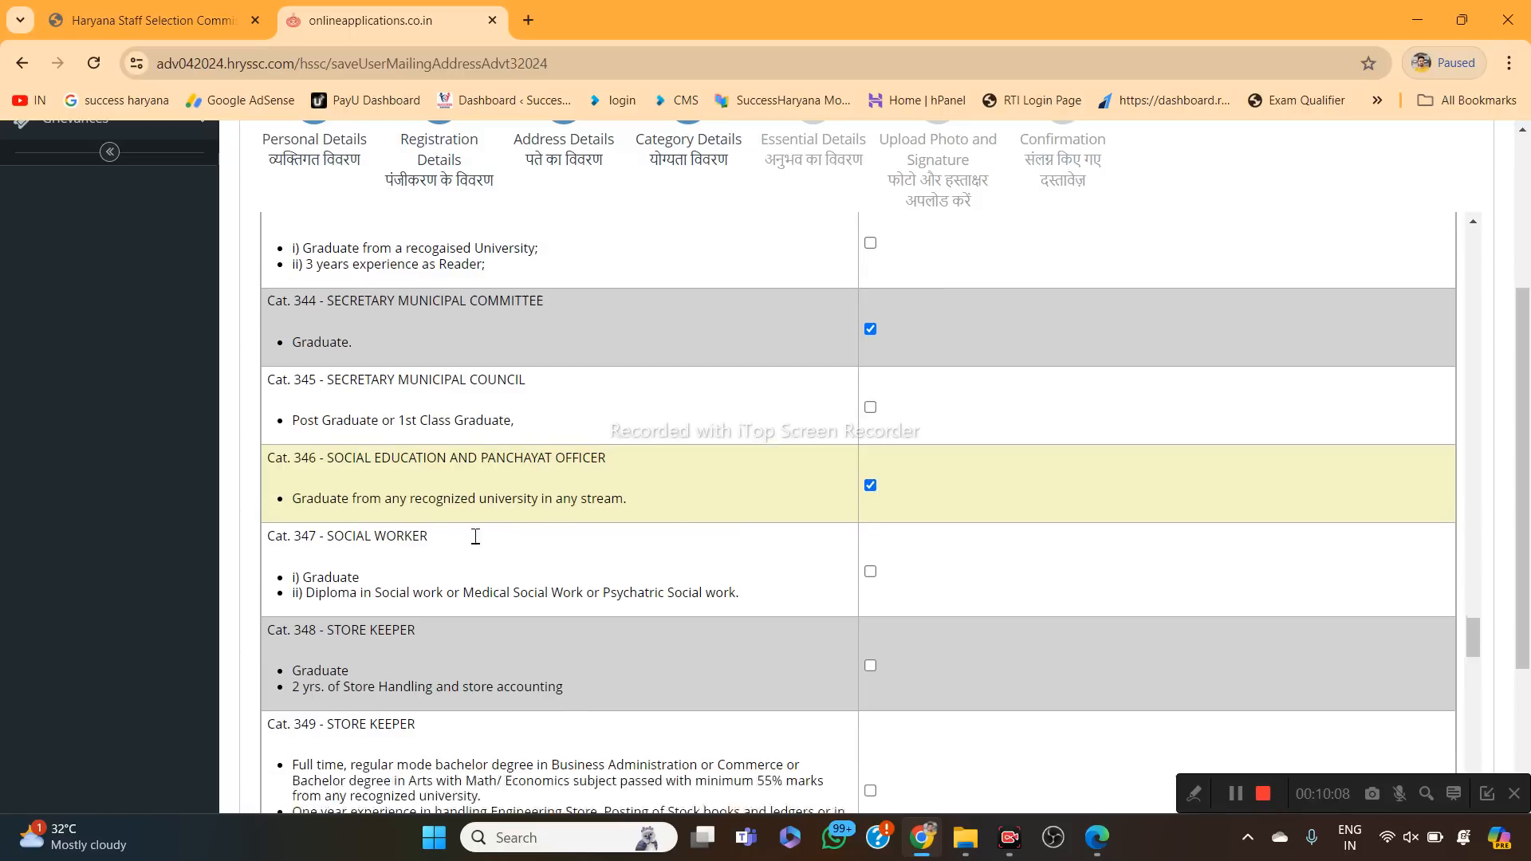
scroll(476, 536, "down", 2)
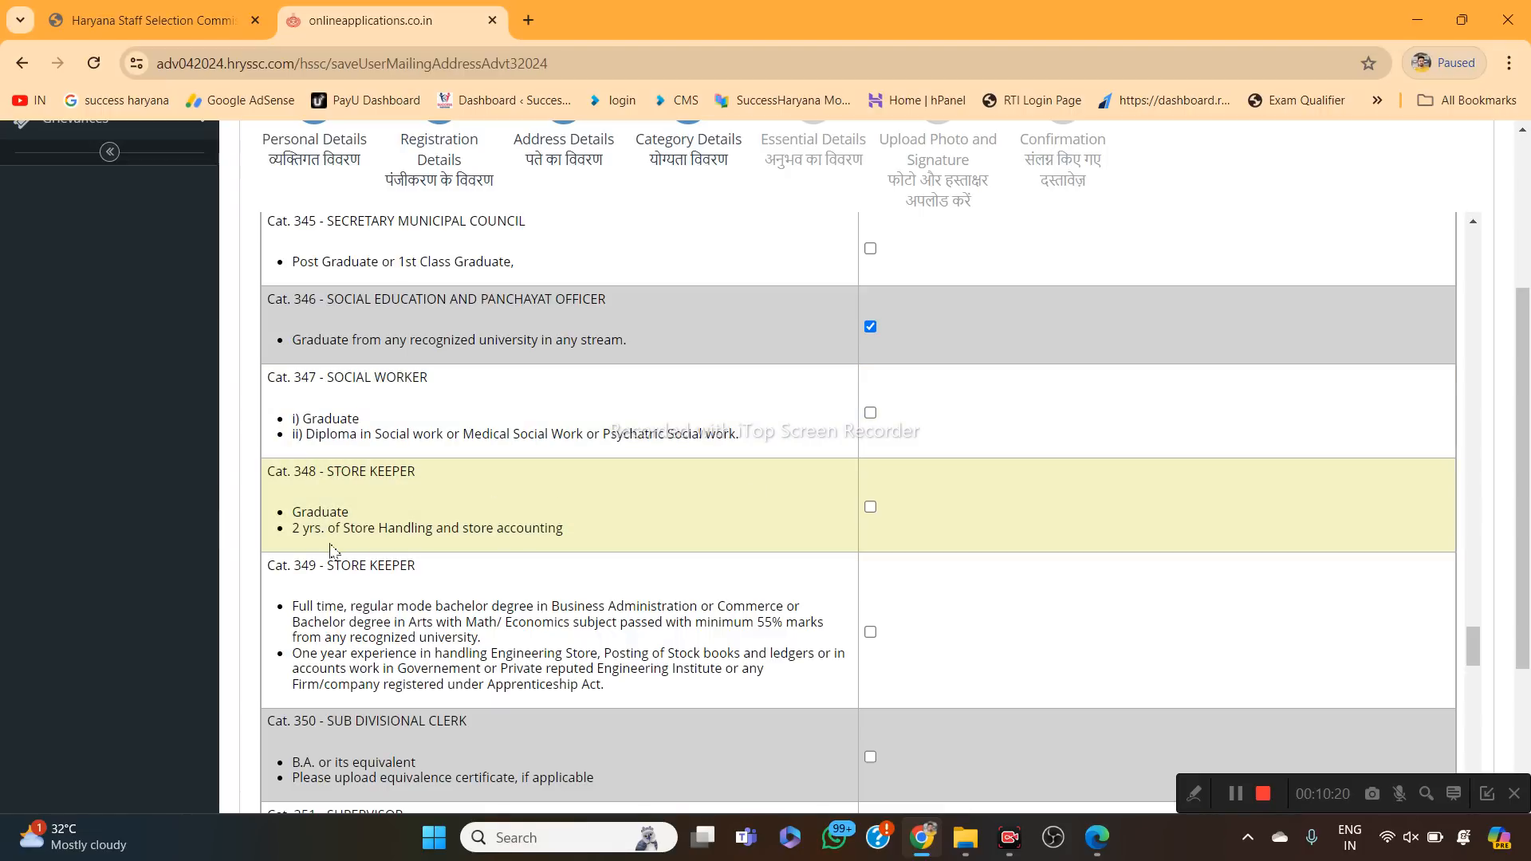
scroll(575, 526, "down", 2)
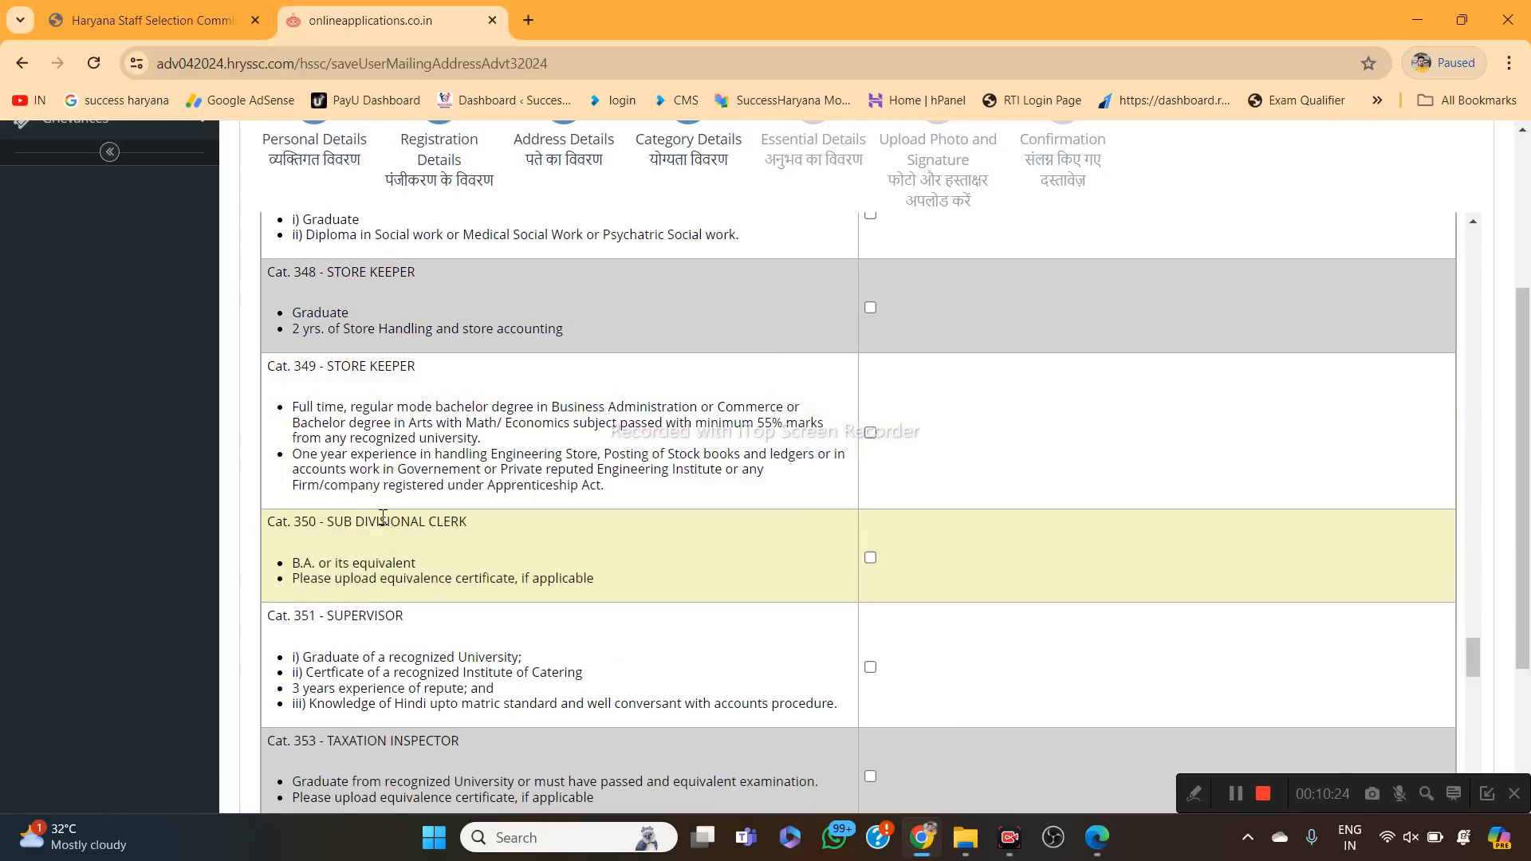
scroll(386, 406, "down", 2)
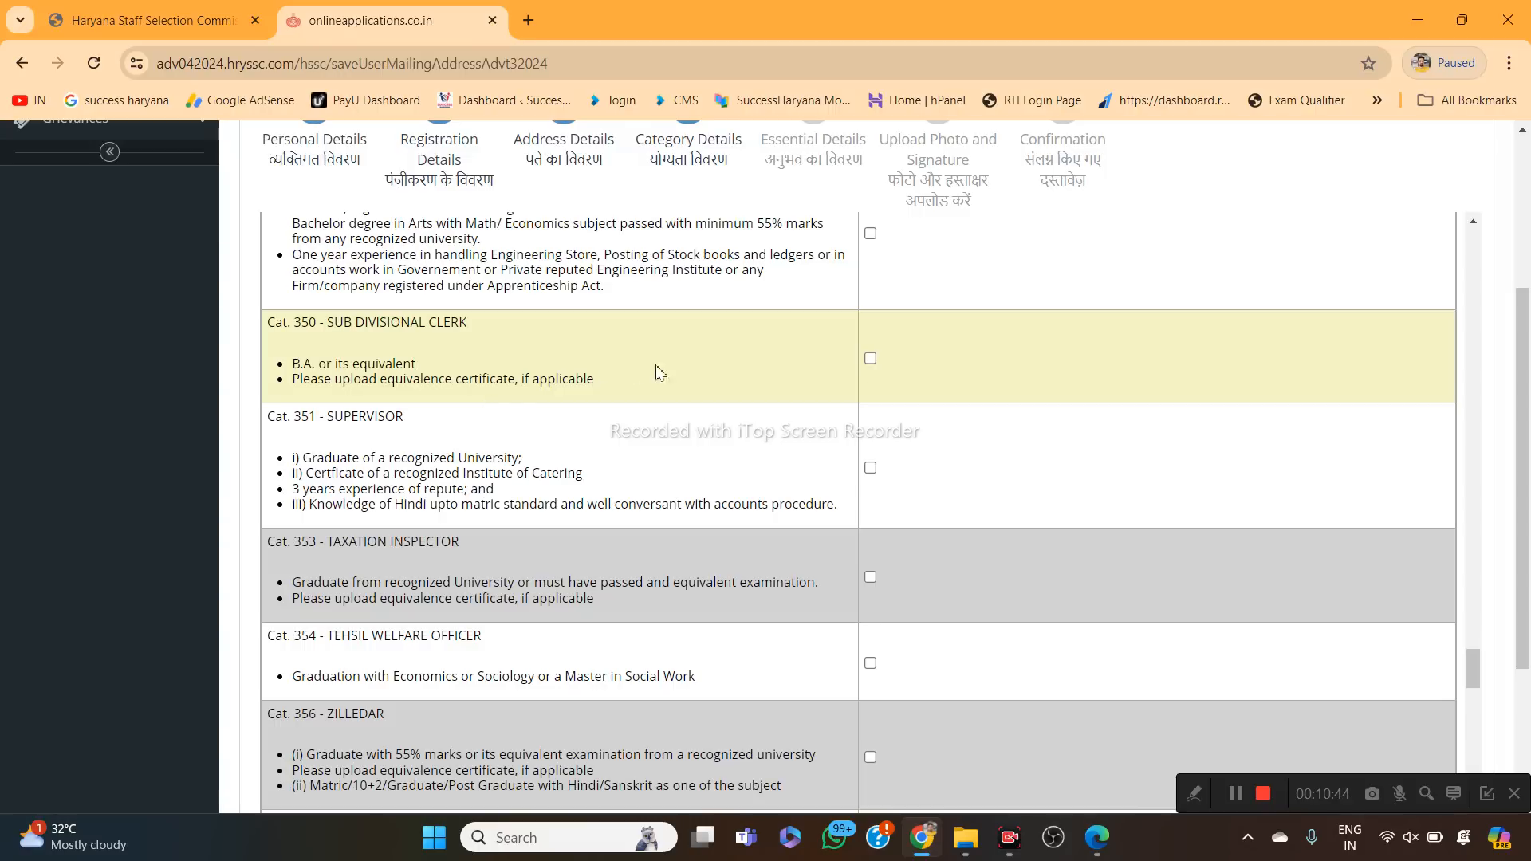
left_click(869, 361)
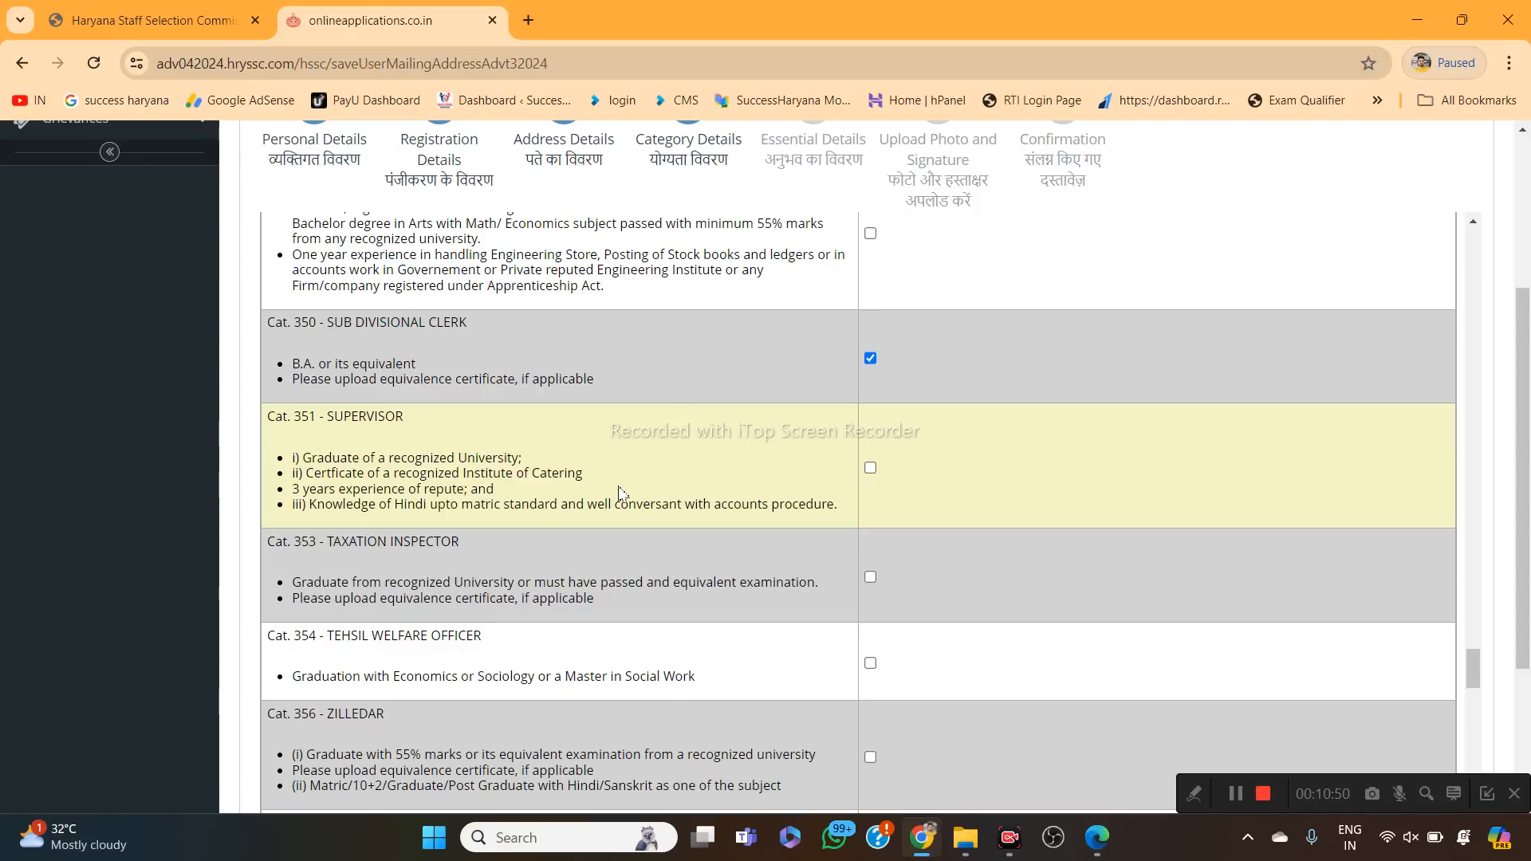
scroll(598, 466, "down", 1)
scroll(427, 458, "down", 2)
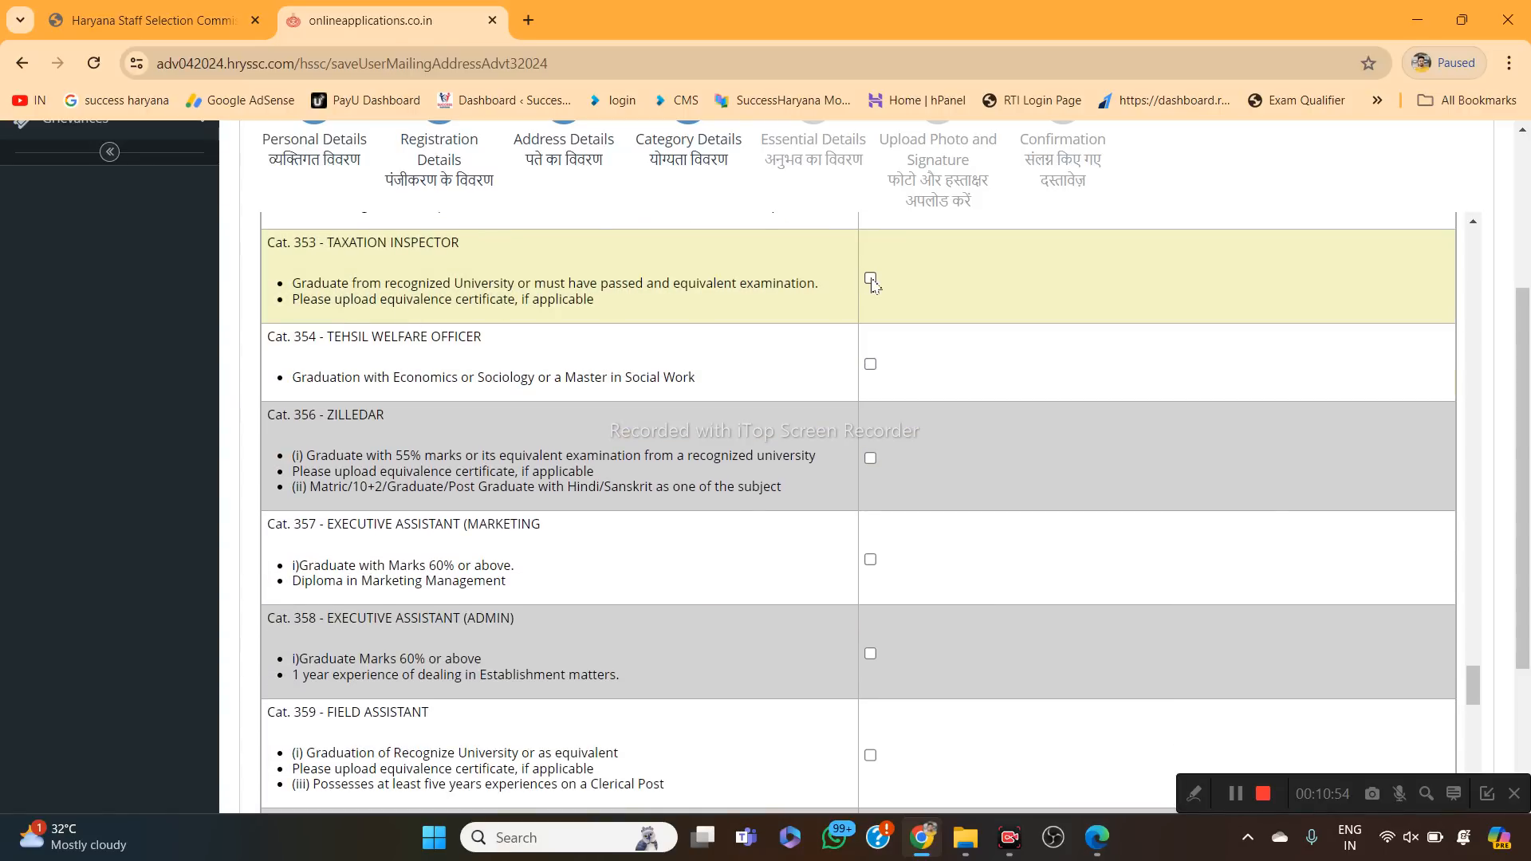
left_click(870, 278)
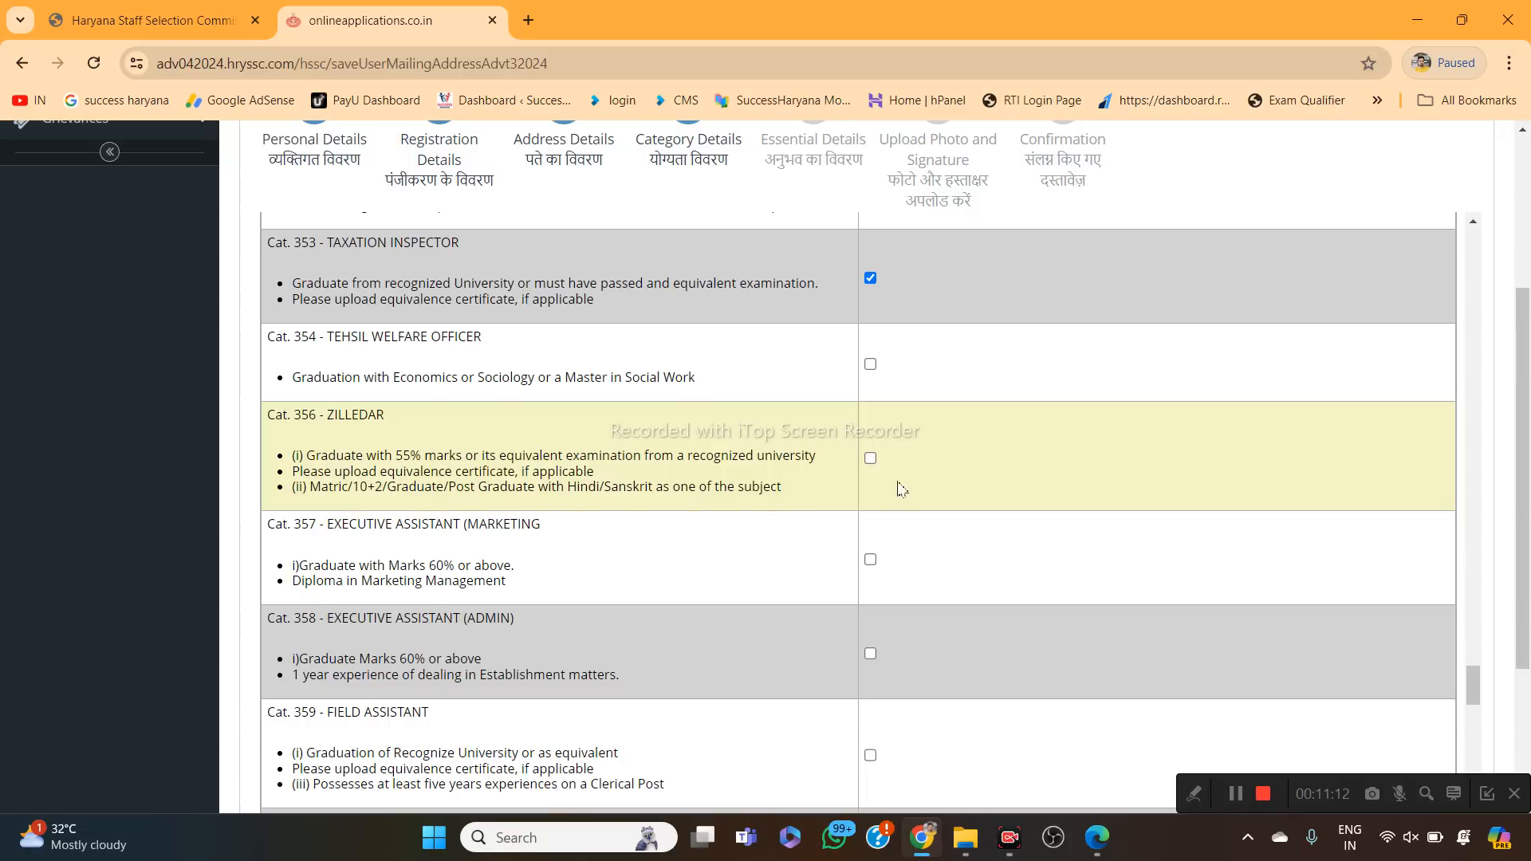
Select Cat. 362 Receptionist in the Category Details.
scroll(903, 469, "down", 1)
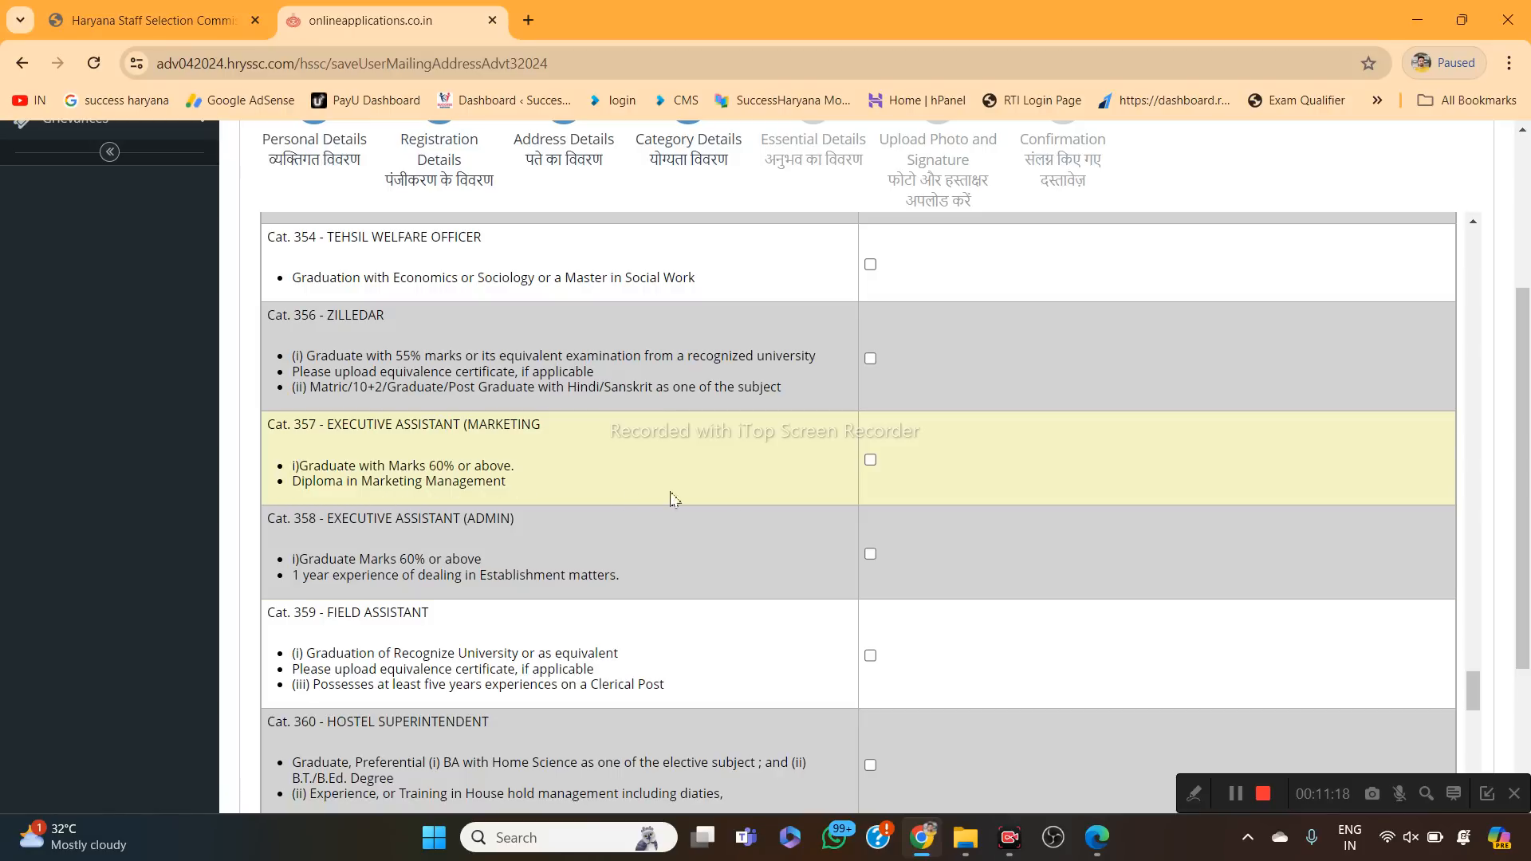
scroll(673, 498, "down", 1)
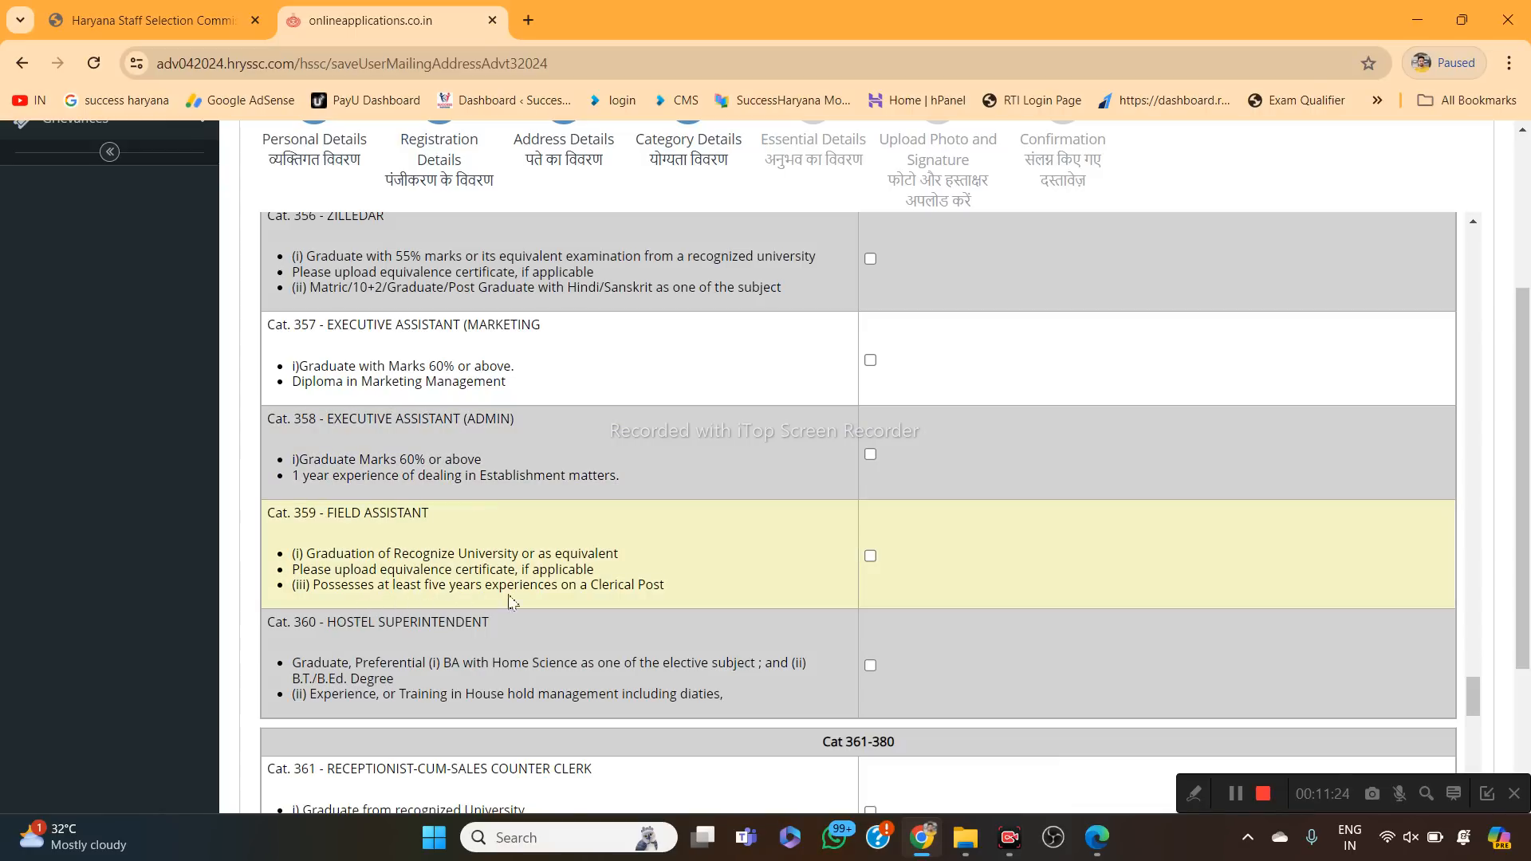
scroll(646, 556, "down", 2)
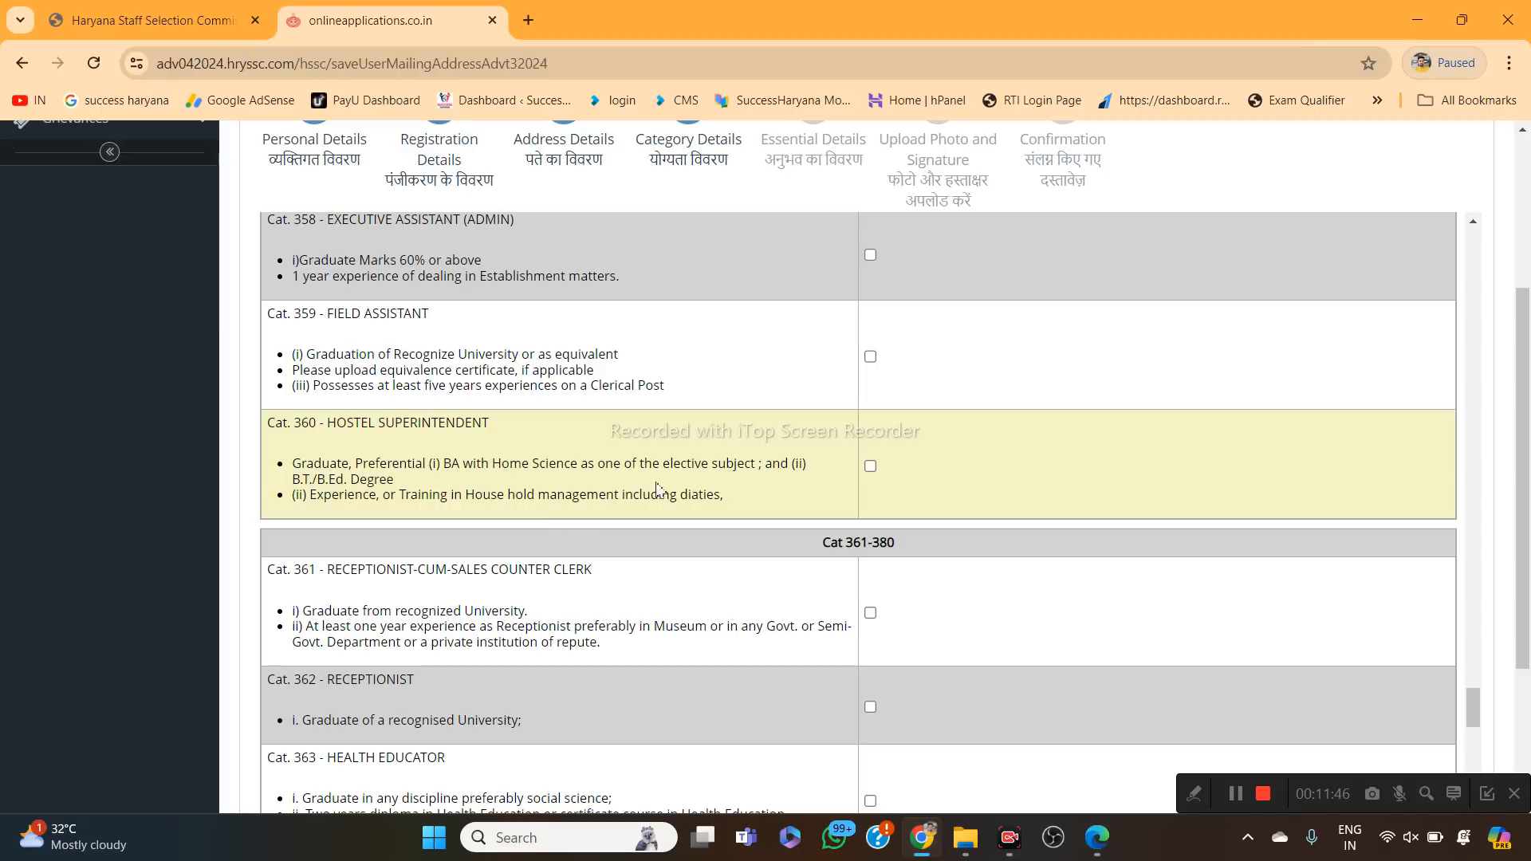
scroll(686, 482, "down", 2)
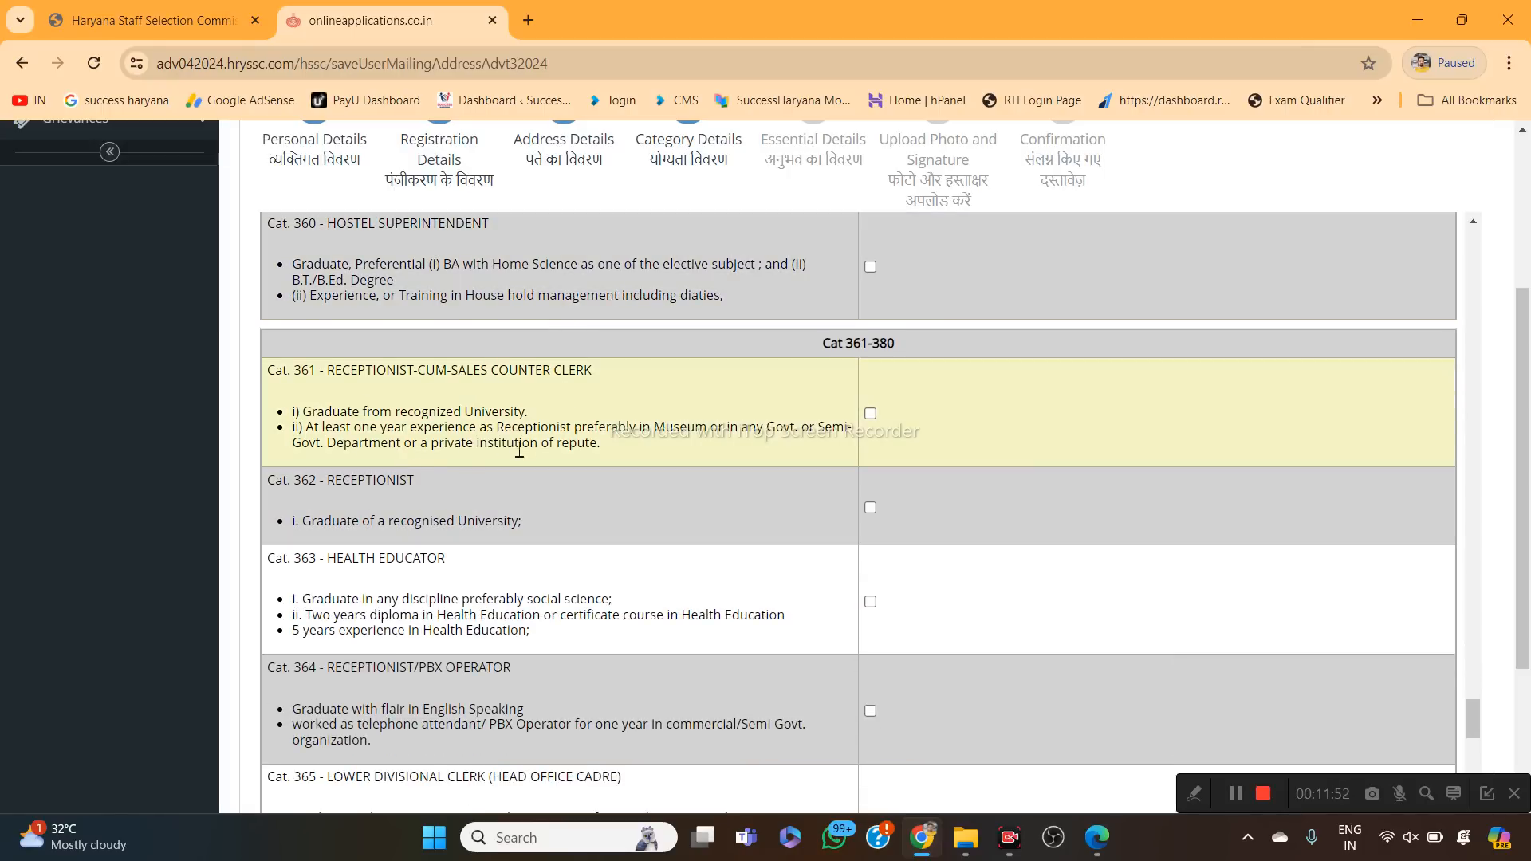
scroll(651, 461, "down", 1)
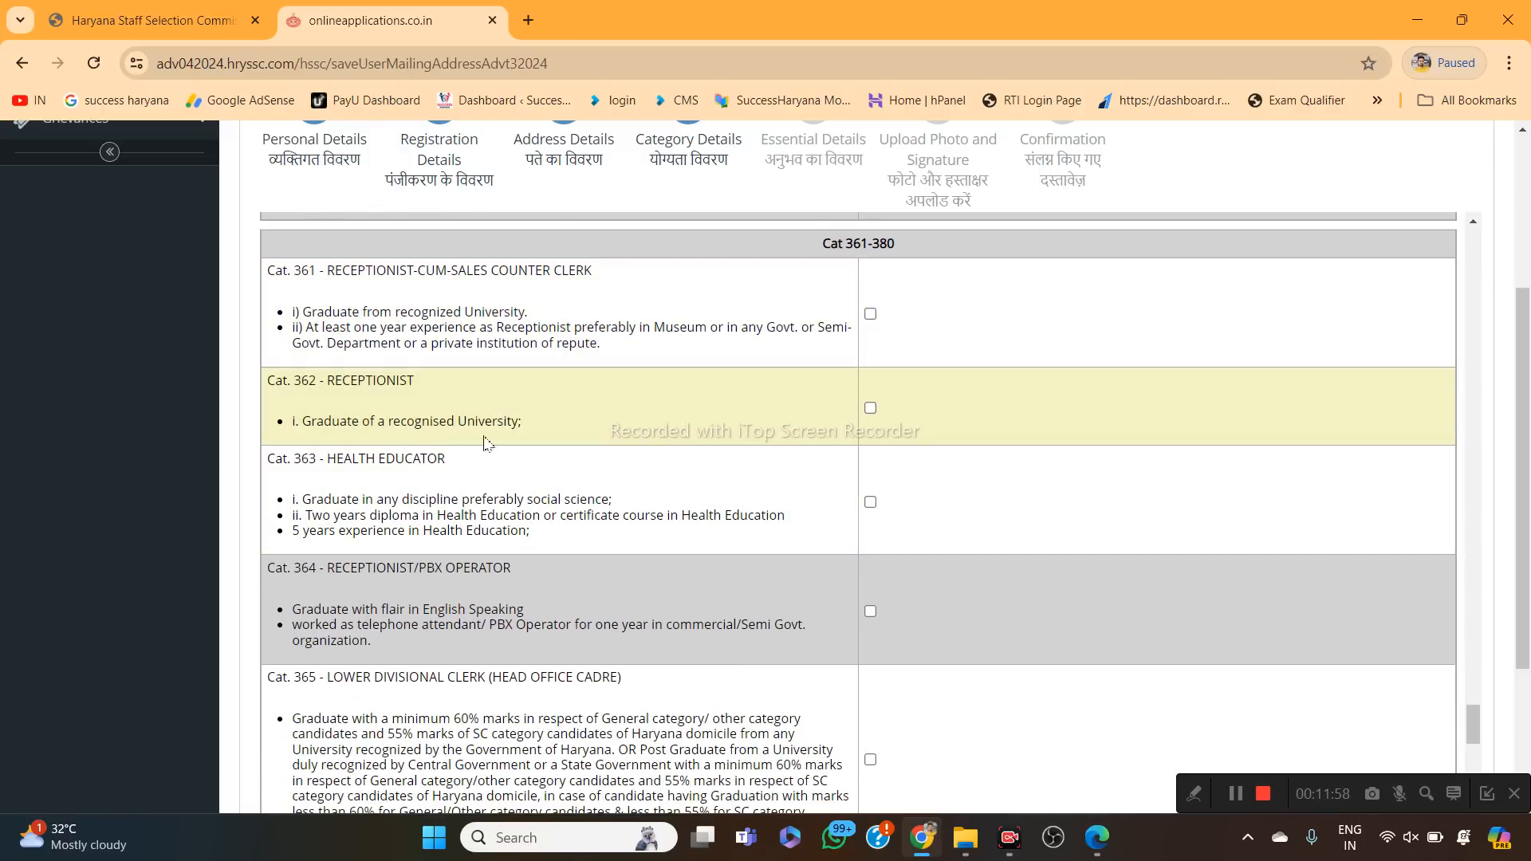
left_click(871, 408)
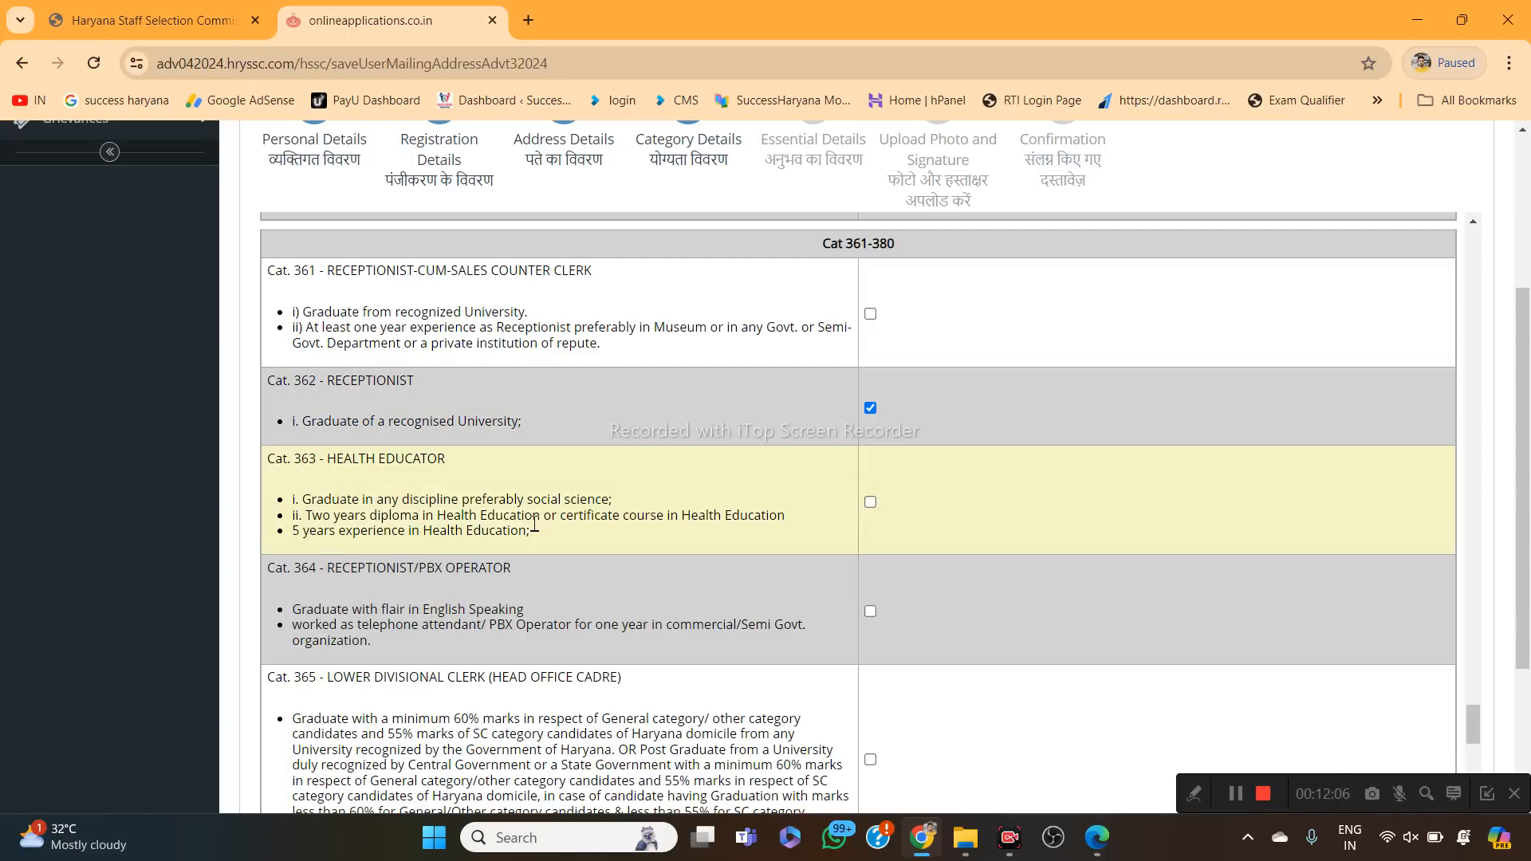
Select Cat. 374 Assistant Store Keeper in the Category Details.
scroll(481, 555, "down", 1)
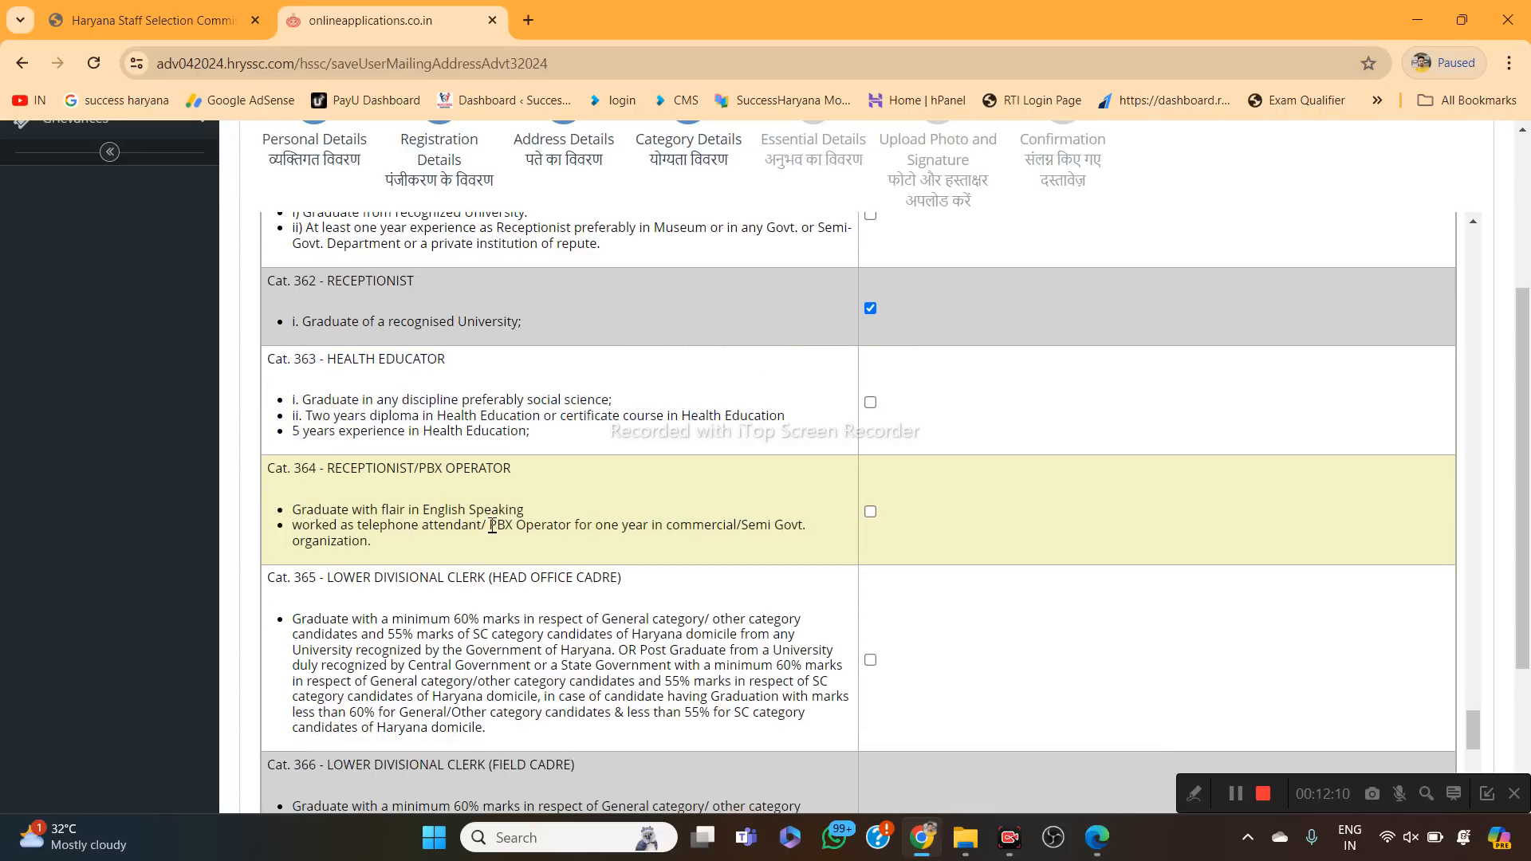
scroll(495, 527, "down", 2)
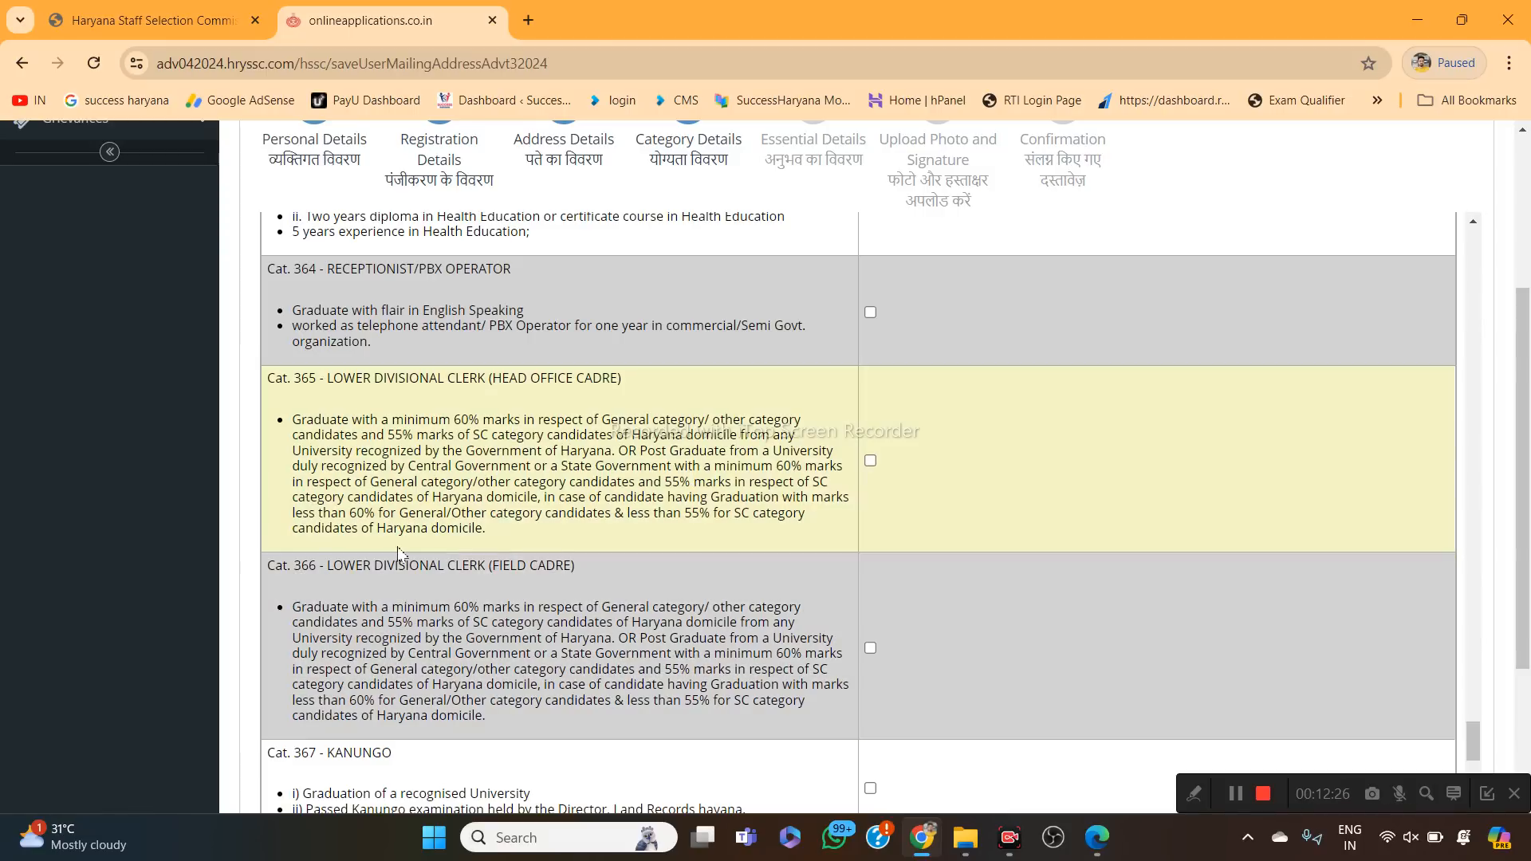
scroll(510, 526, "down", 1)
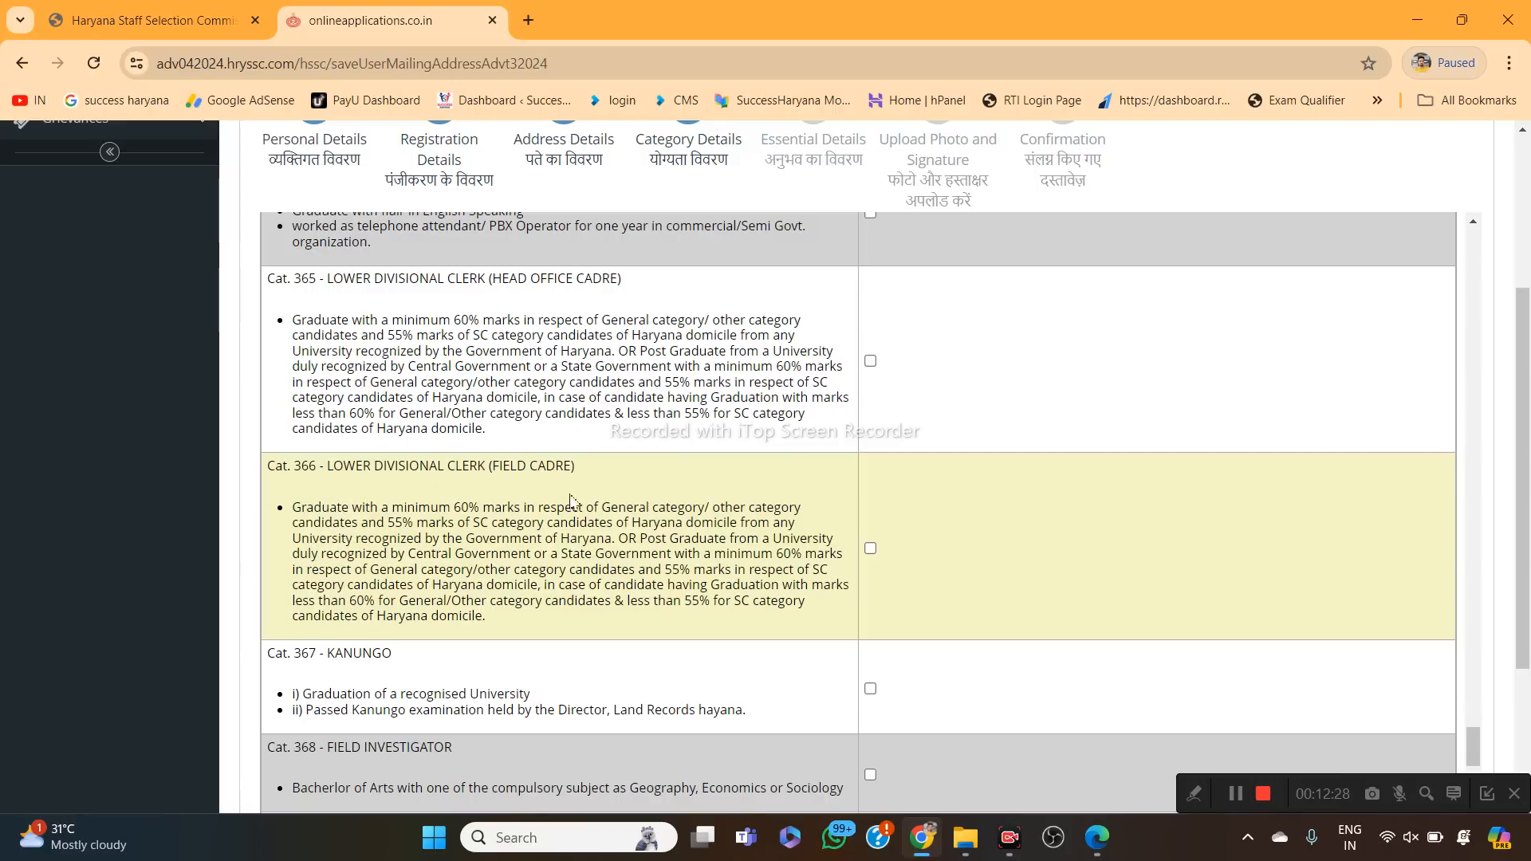
scroll(570, 518, "down", 1)
scroll(566, 532, "down", 1)
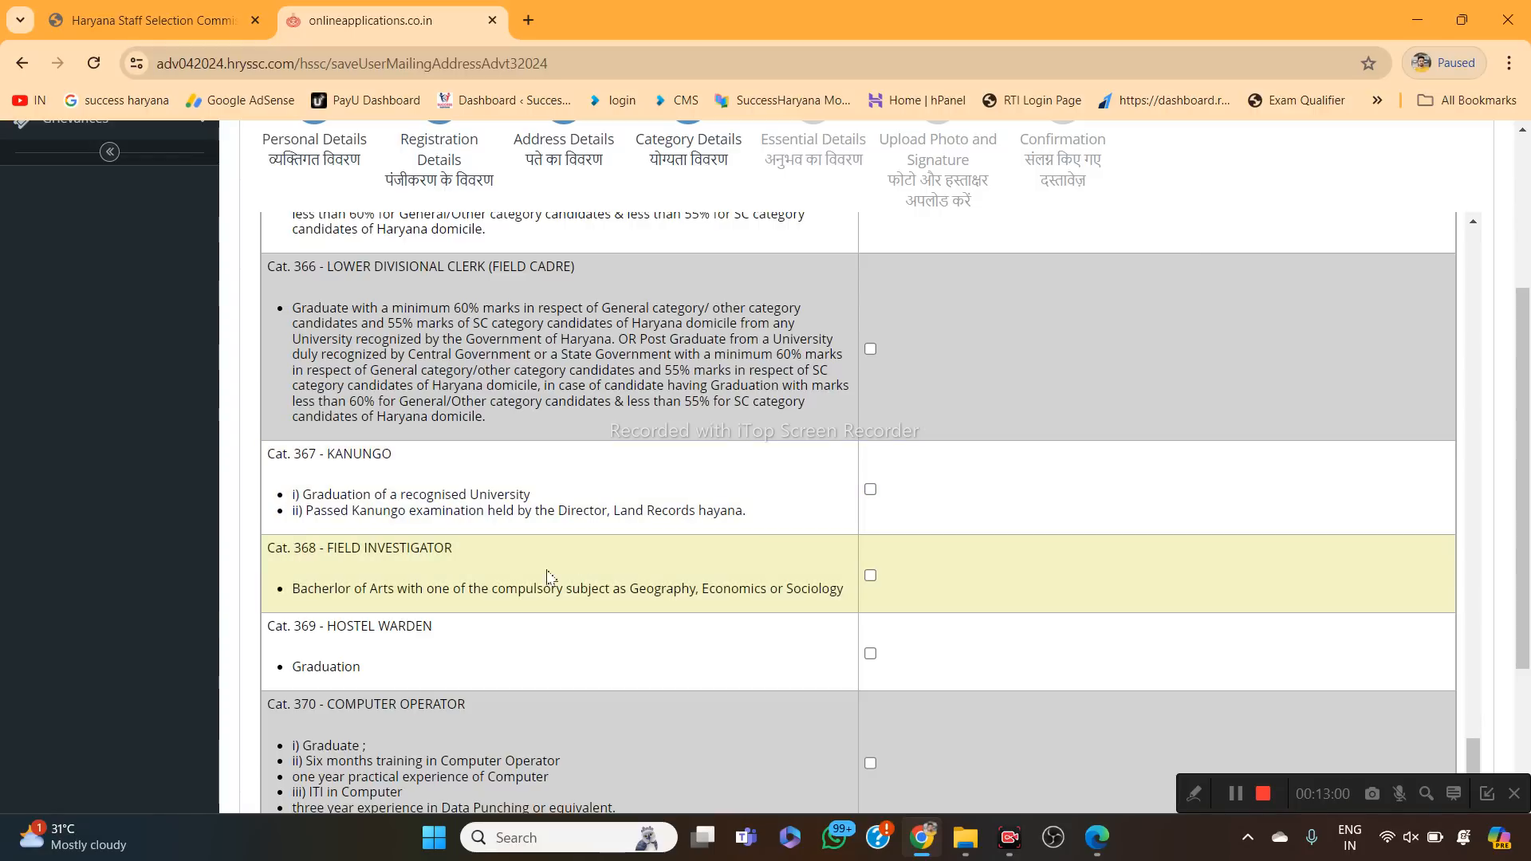
scroll(355, 510, "down", 1)
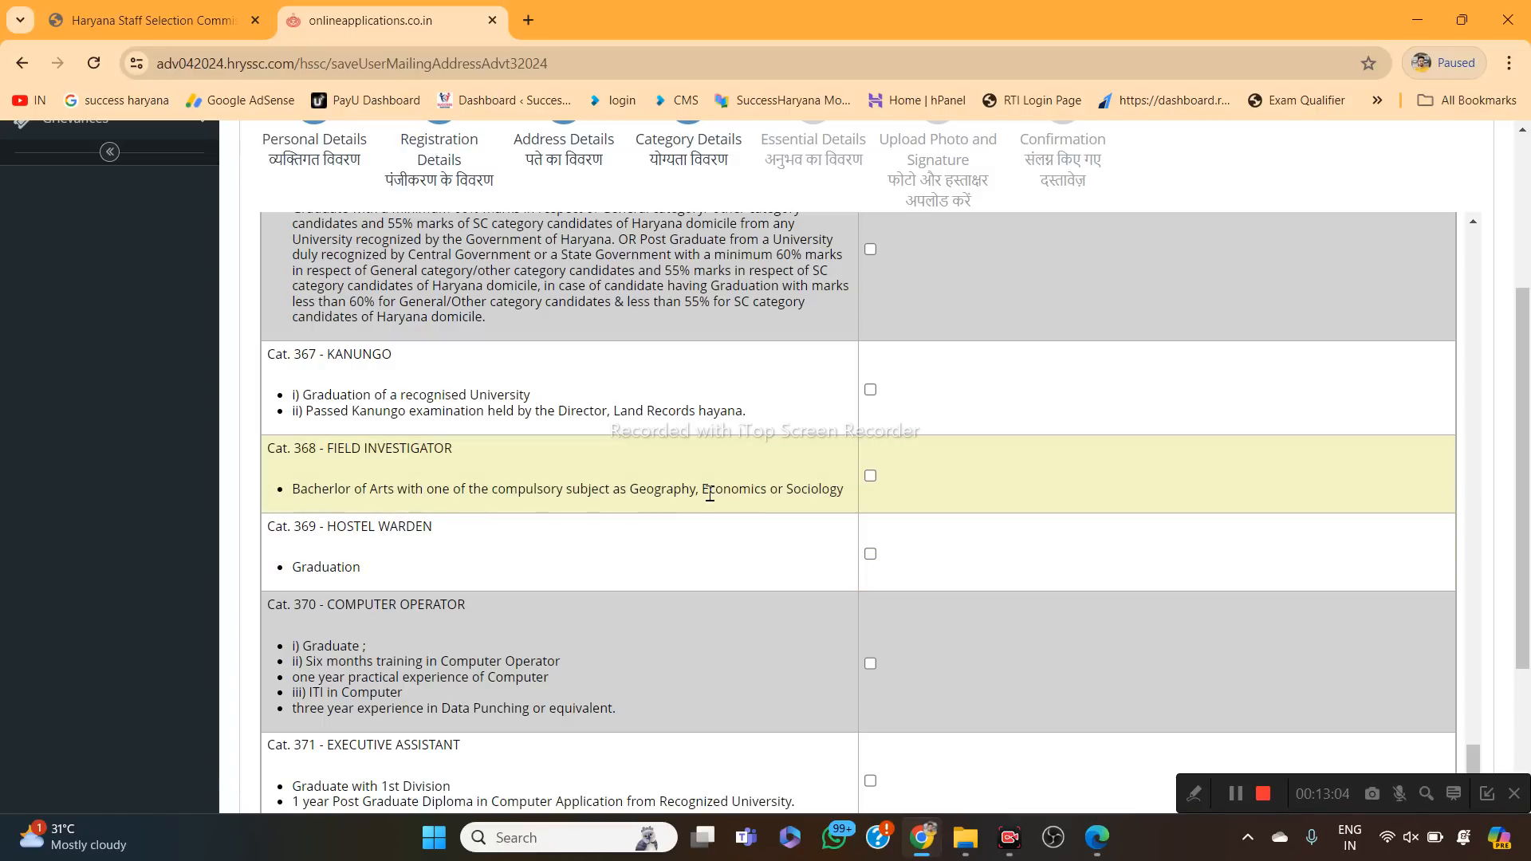
scroll(786, 512, "down", 1)
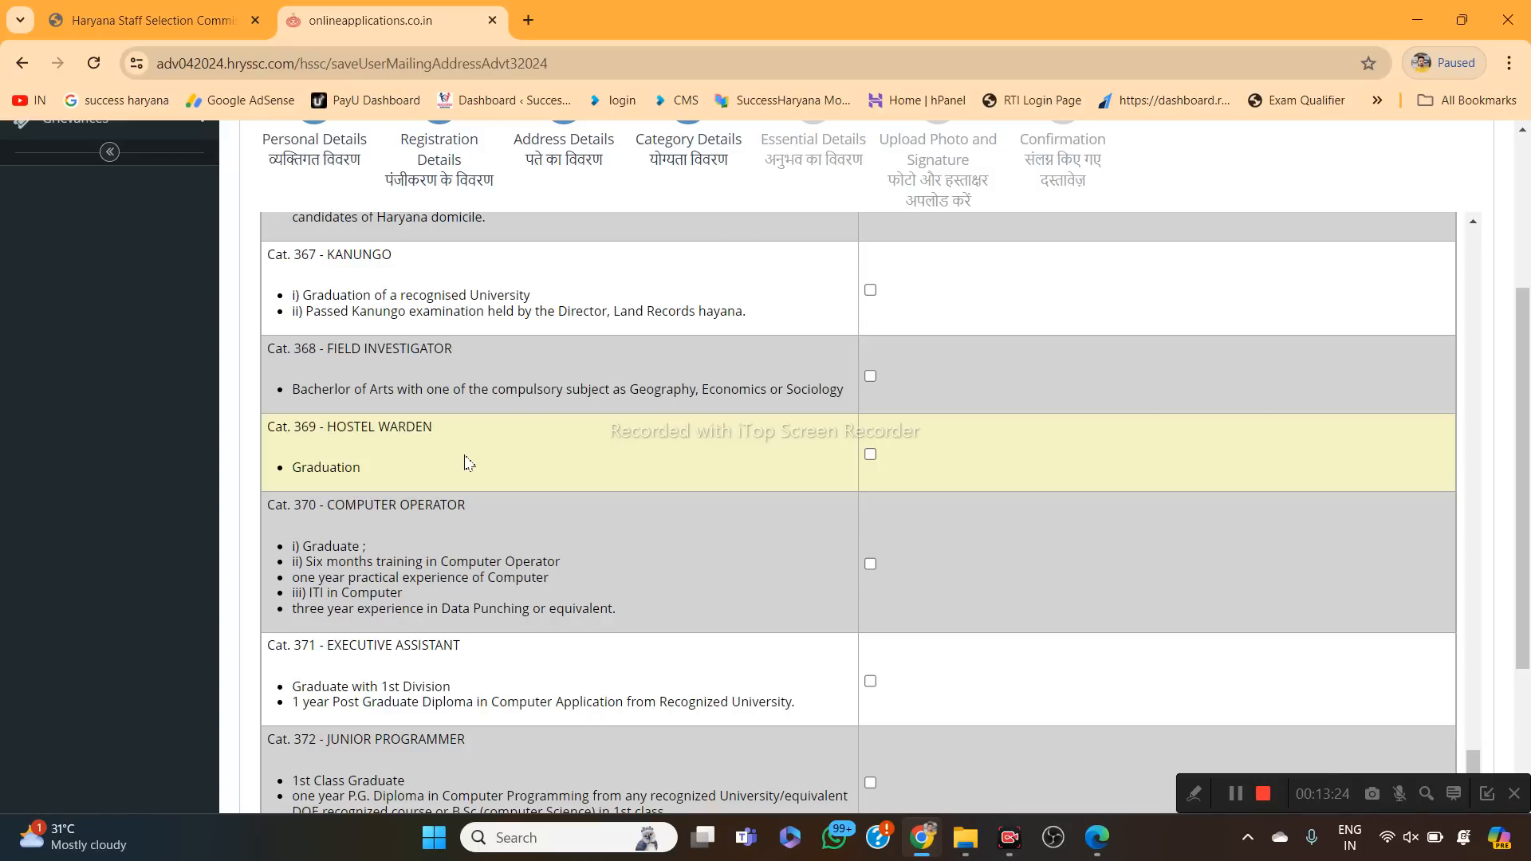
scroll(469, 464, "down", 1)
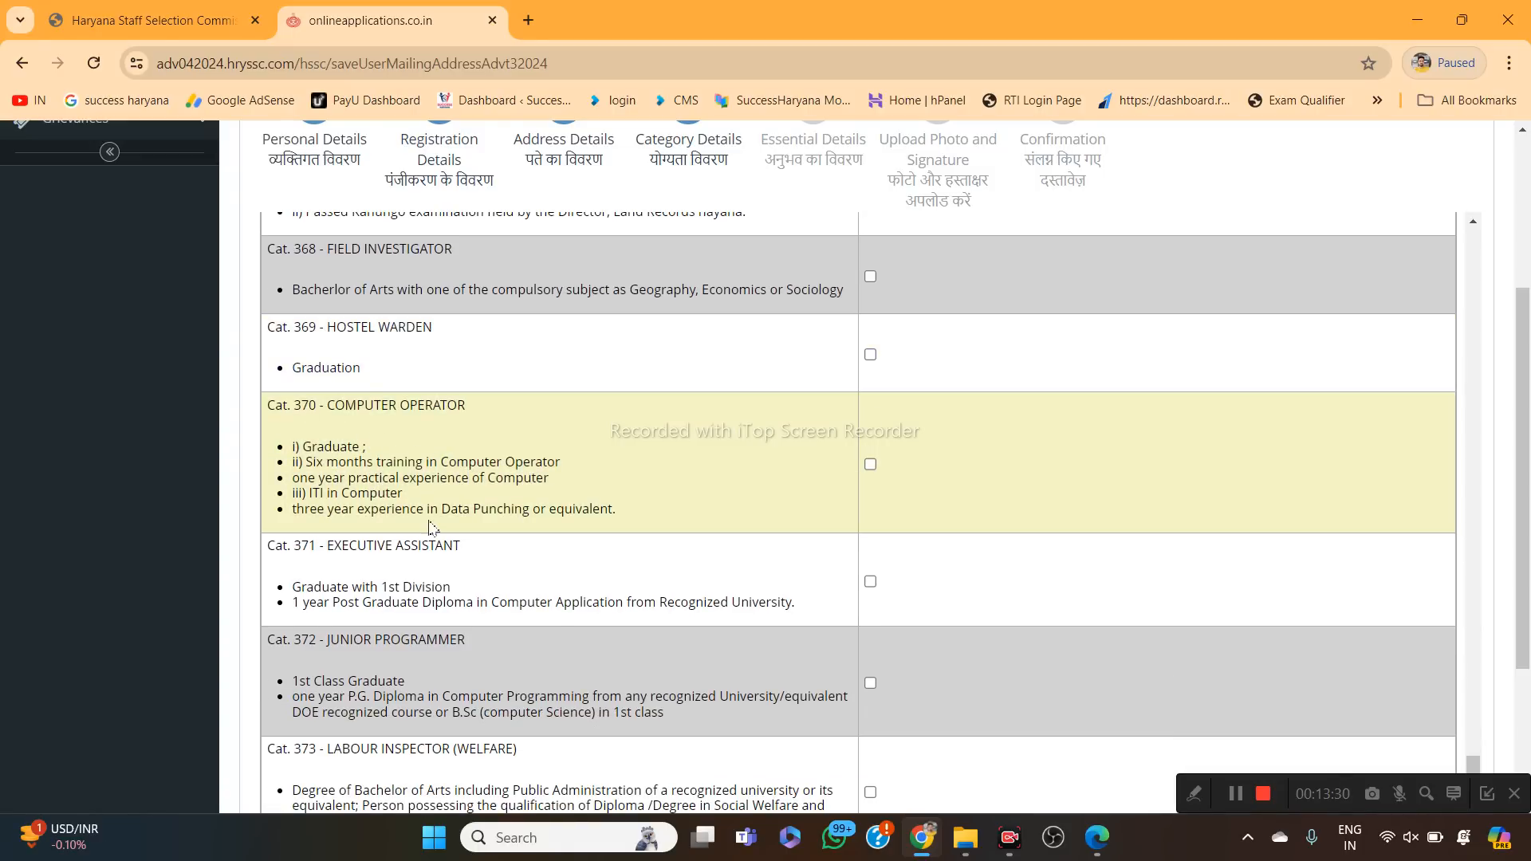
scroll(448, 517, "down", 4)
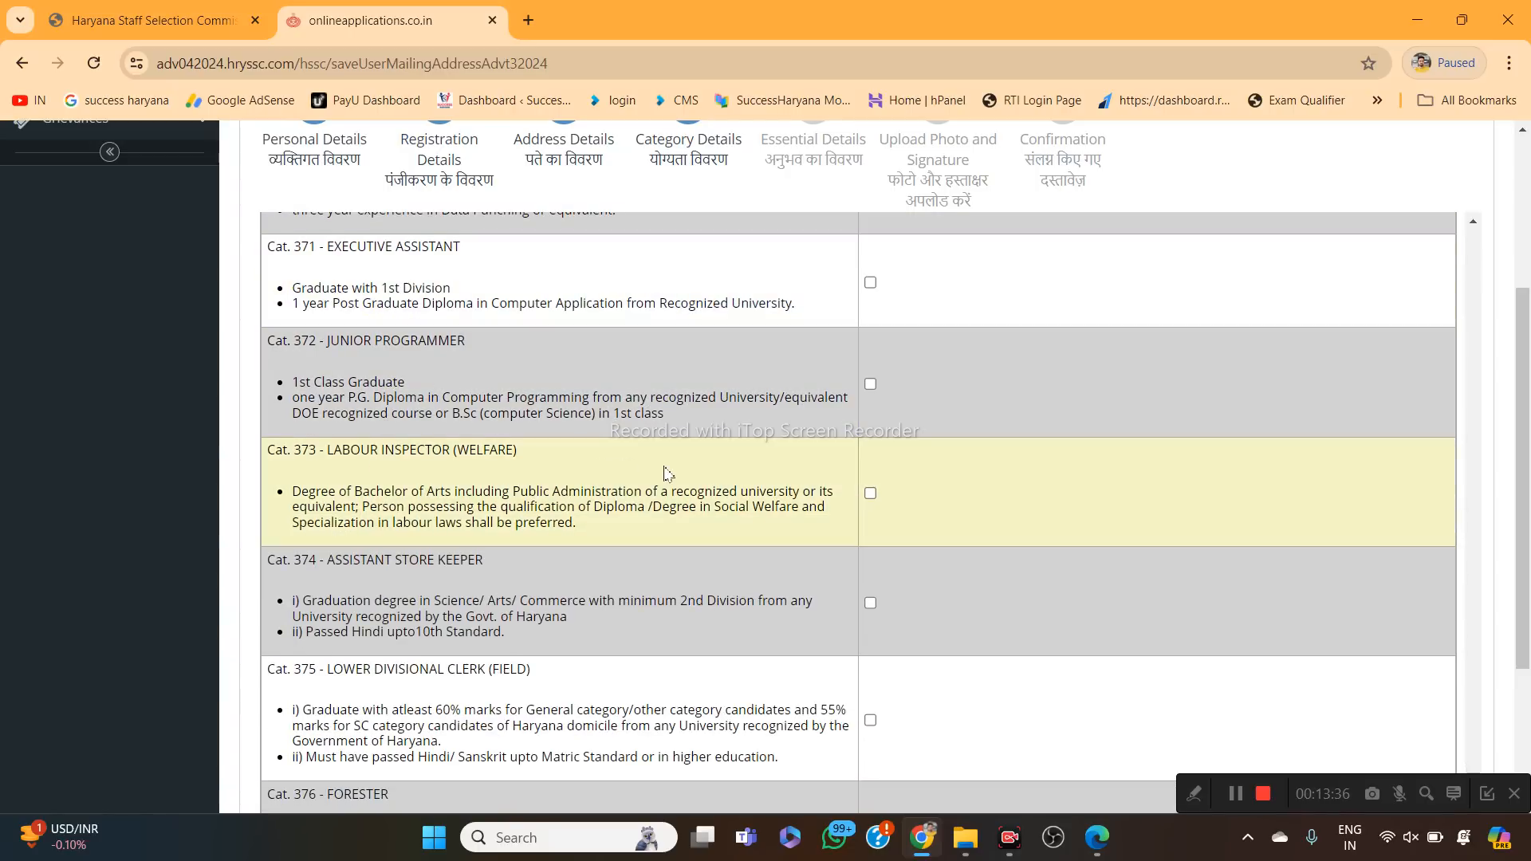
scroll(638, 490, "down", 1)
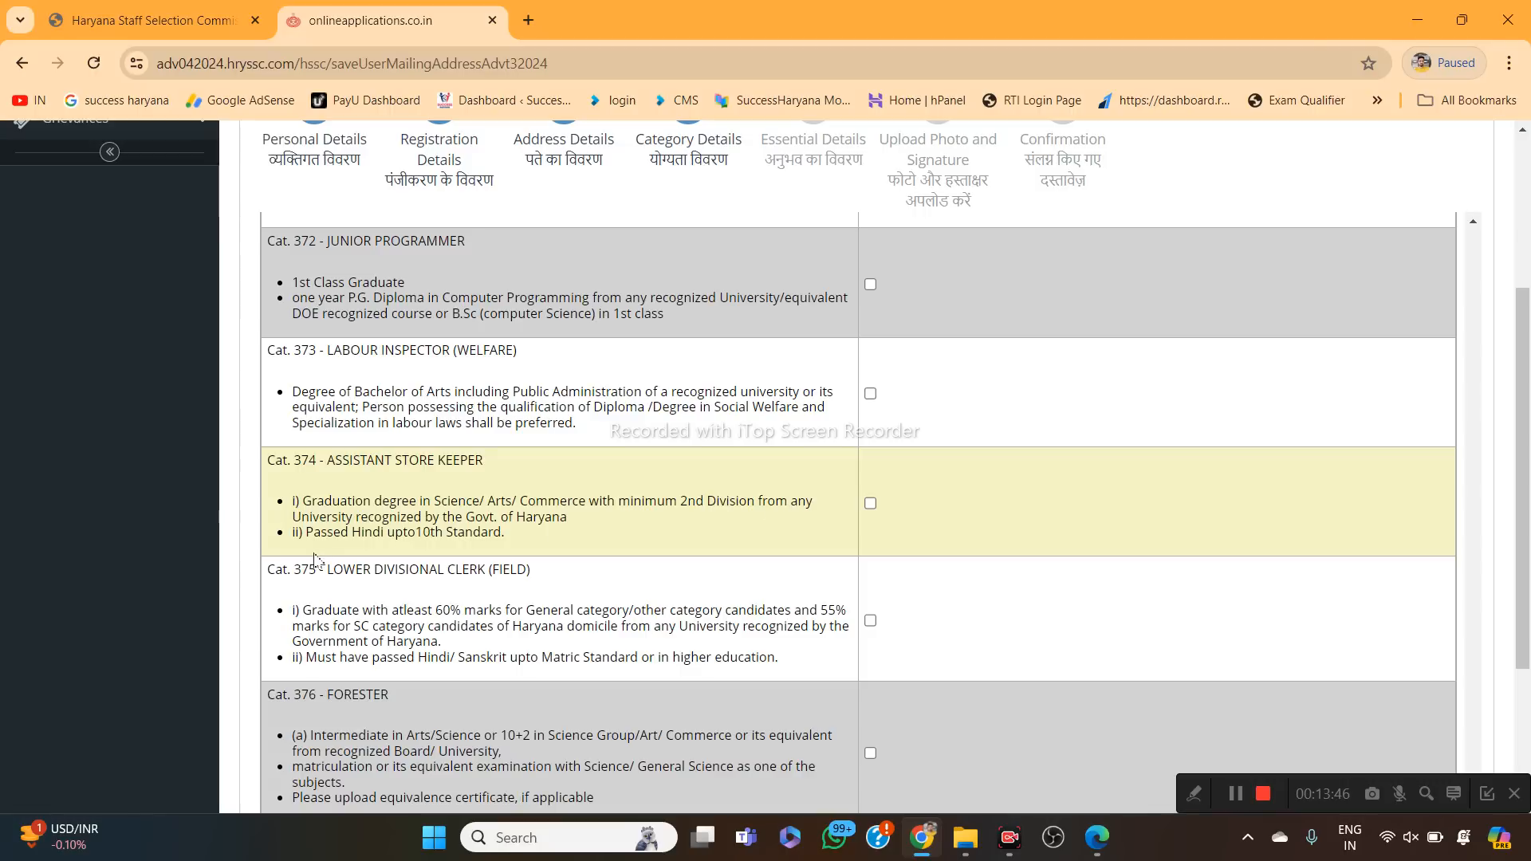
left_click(871, 504)
Select Cat. 376 Forester in the Category Details.
scroll(634, 532, "down", 2)
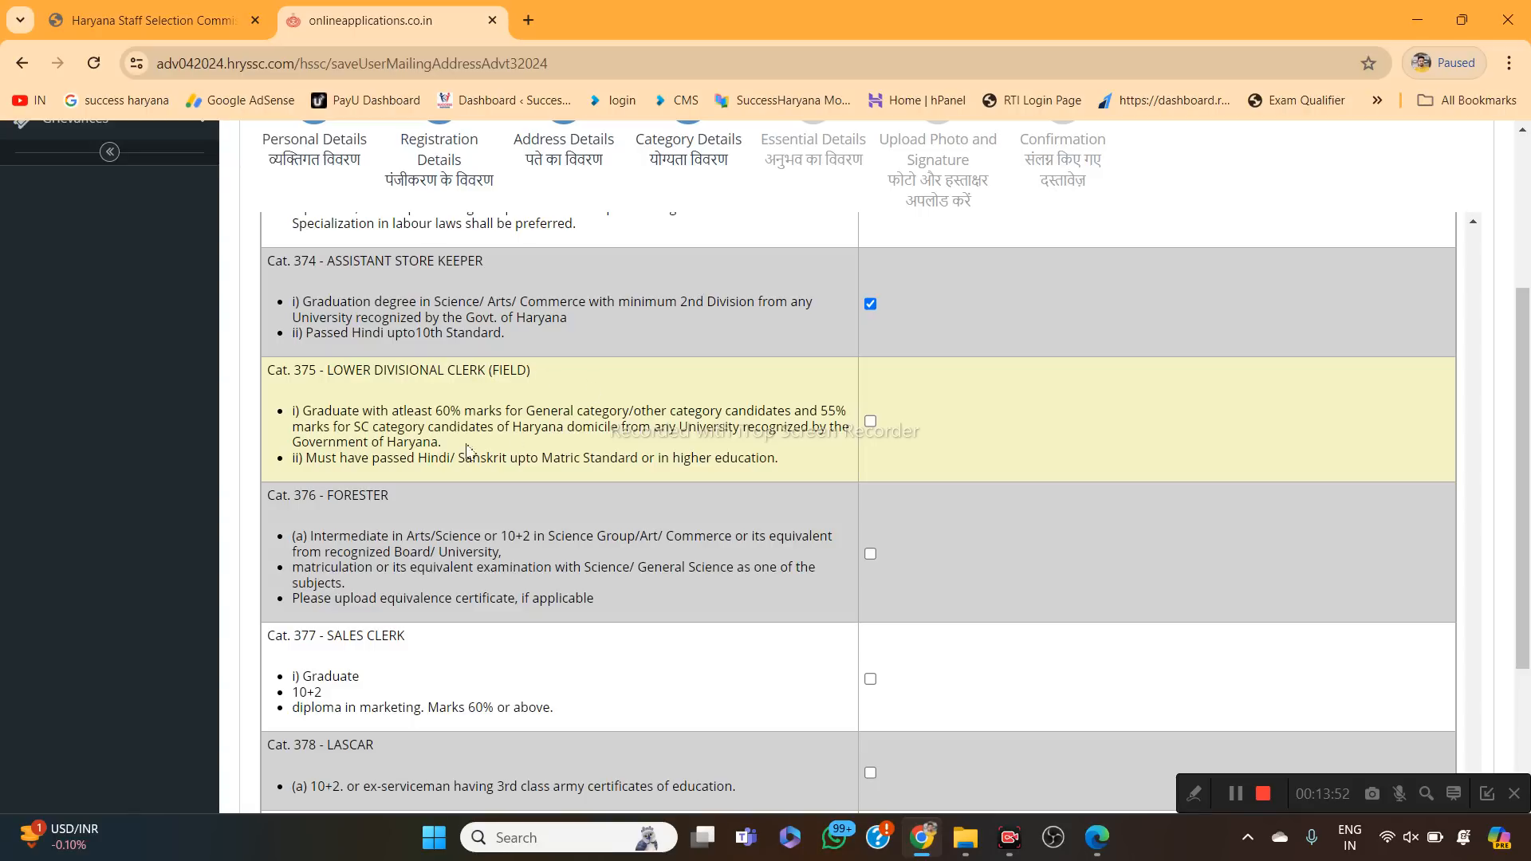
scroll(550, 466, "down", 1)
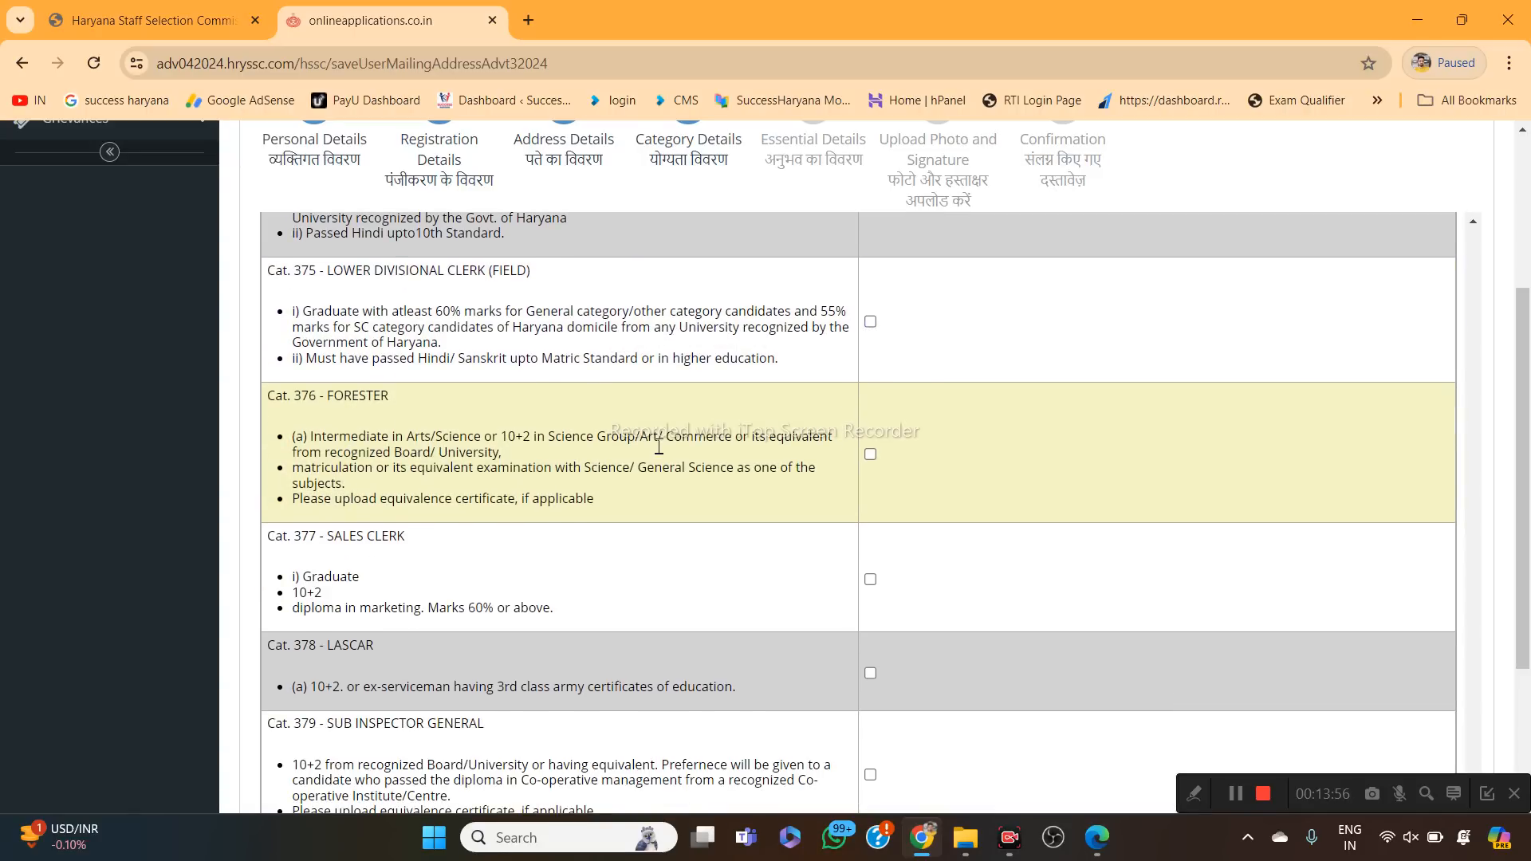
left_click(870, 454)
Select Cat. 379 Sub Inspector General and Cat. 380 Clerk (Head Office/Field Office) in the Category Details.
scroll(696, 500, "down", 2)
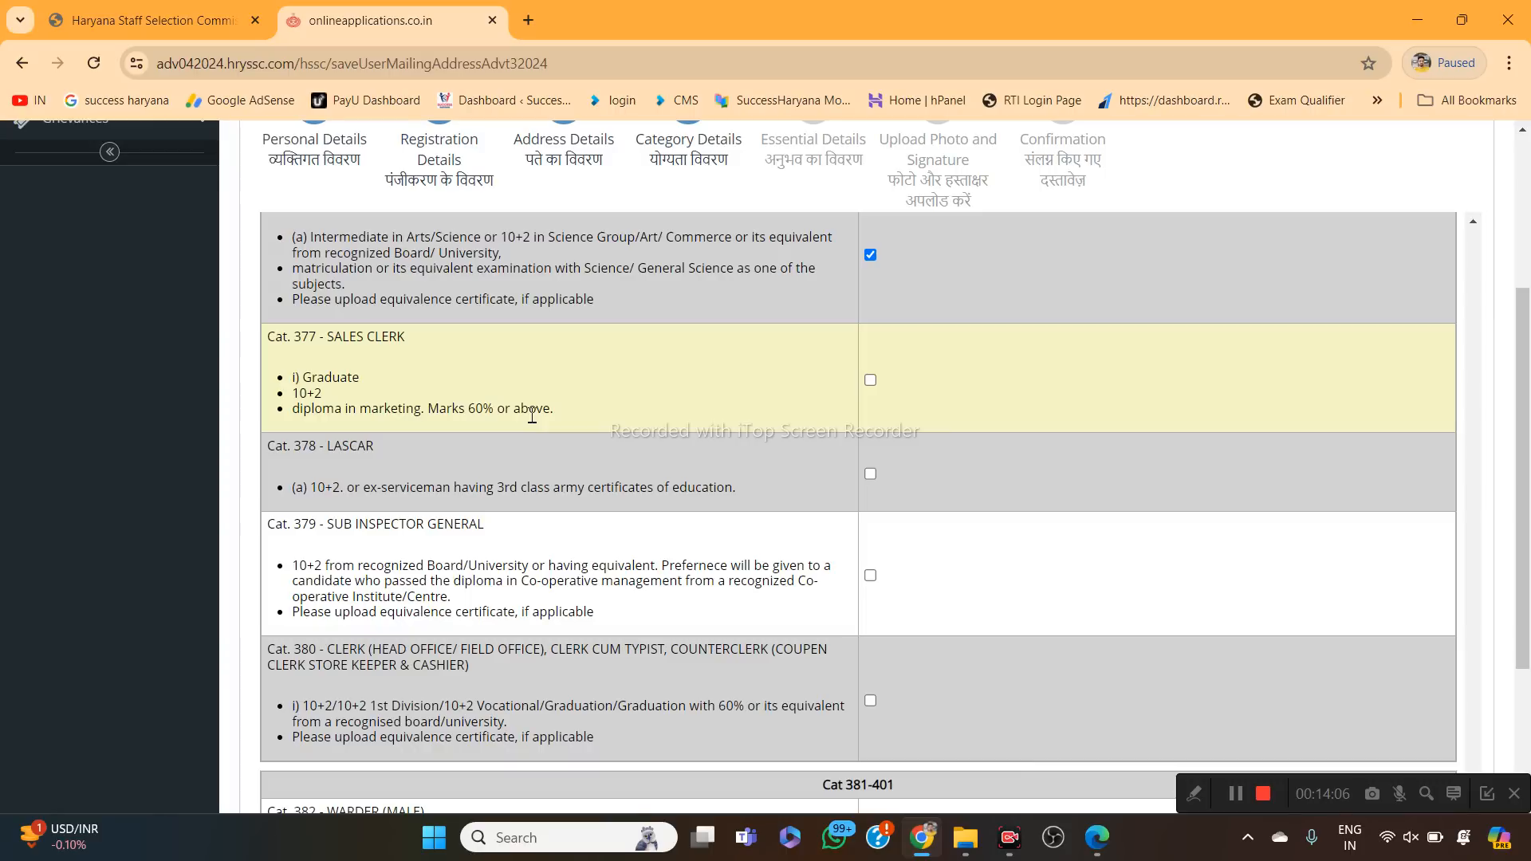
scroll(529, 479, "down", 1)
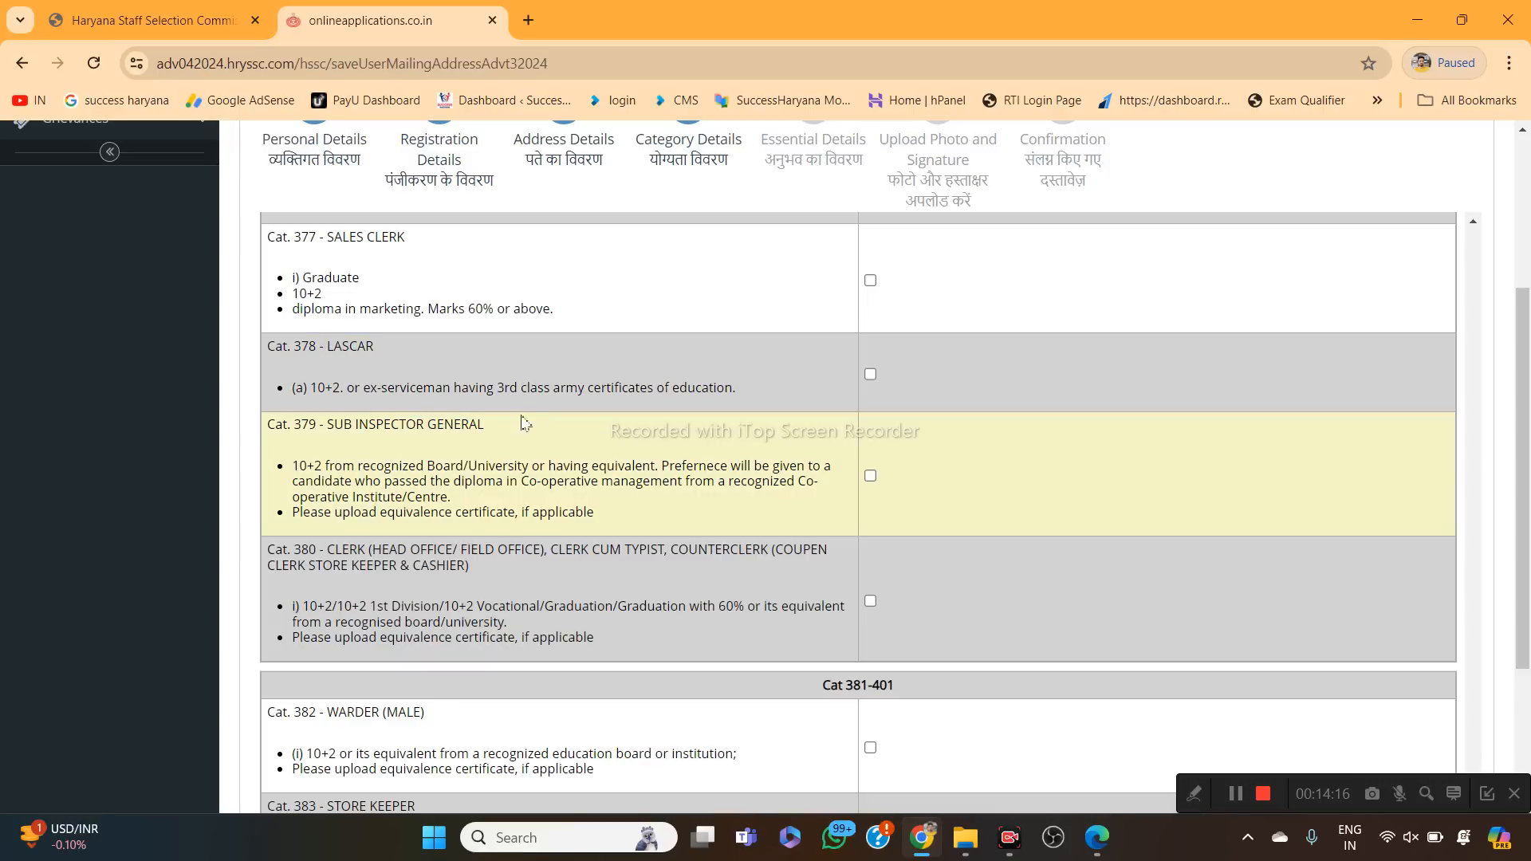
scroll(431, 420, "down", 1)
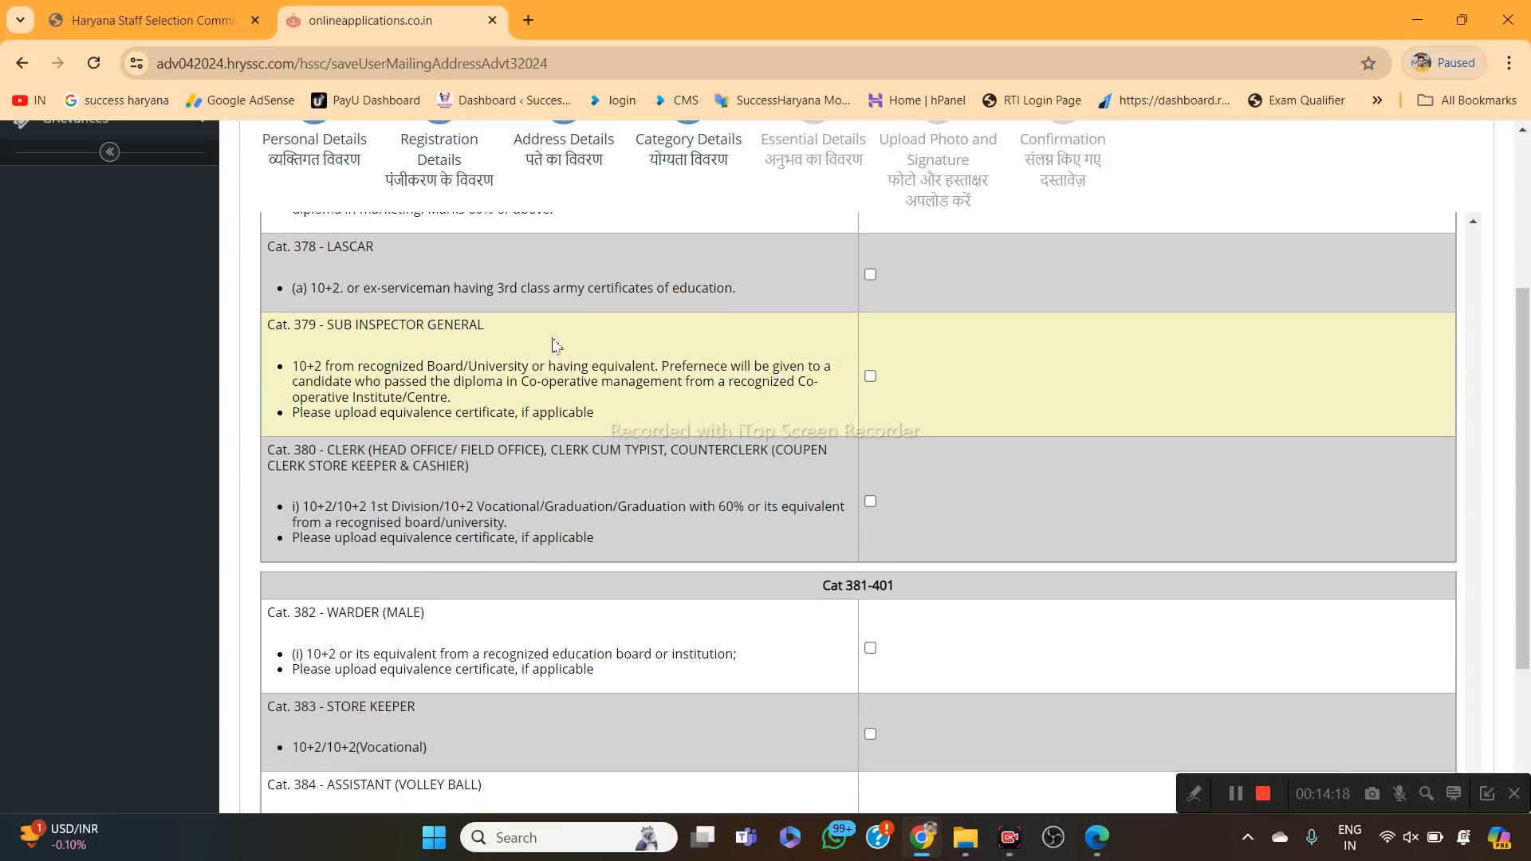
scroll(574, 358, "up", 1)
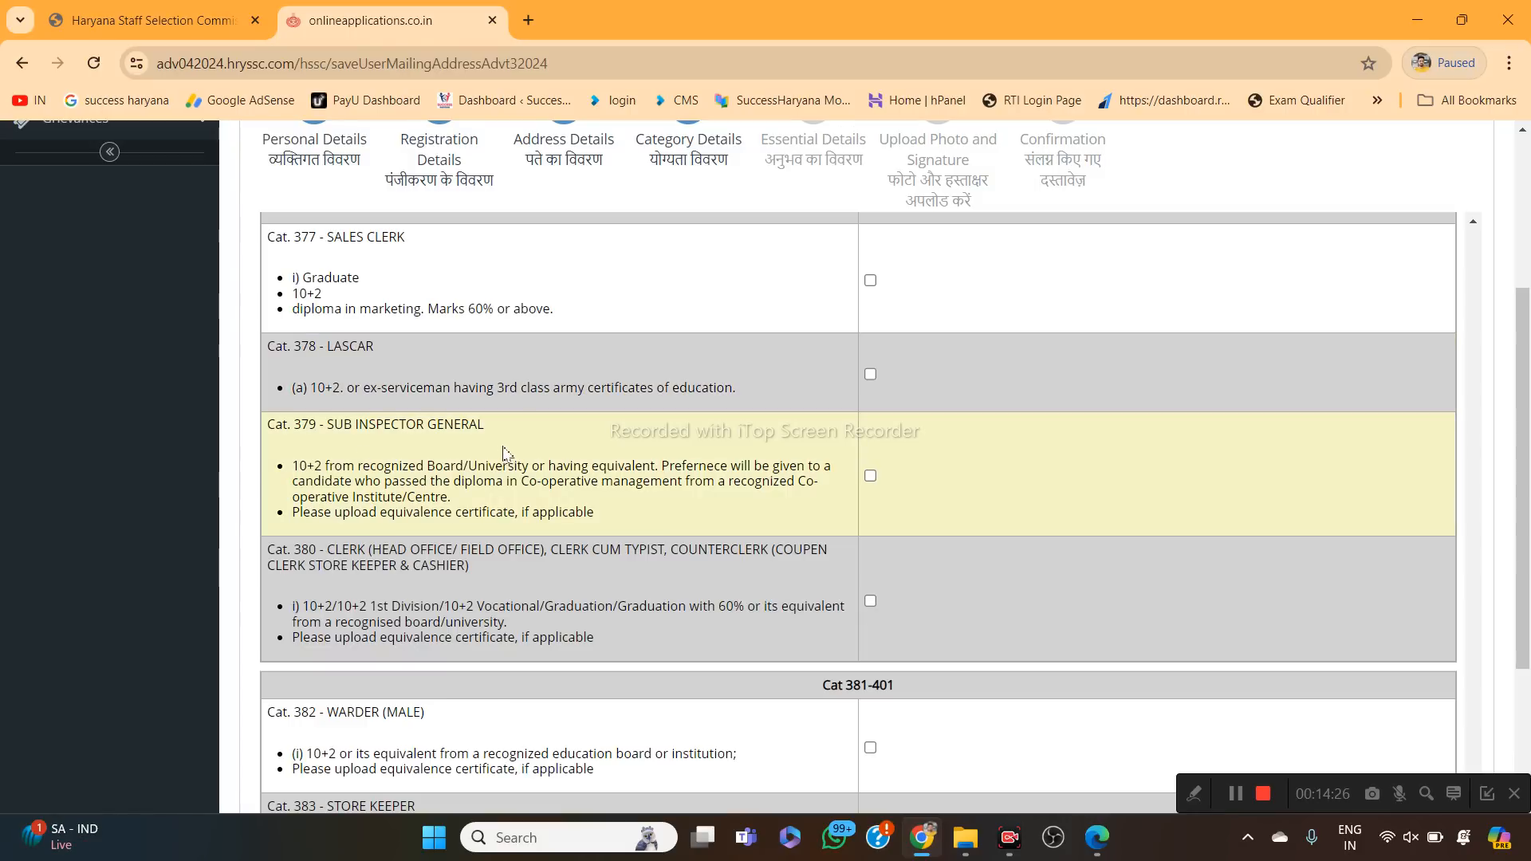
left_click(871, 477)
scroll(574, 476, "down", 1)
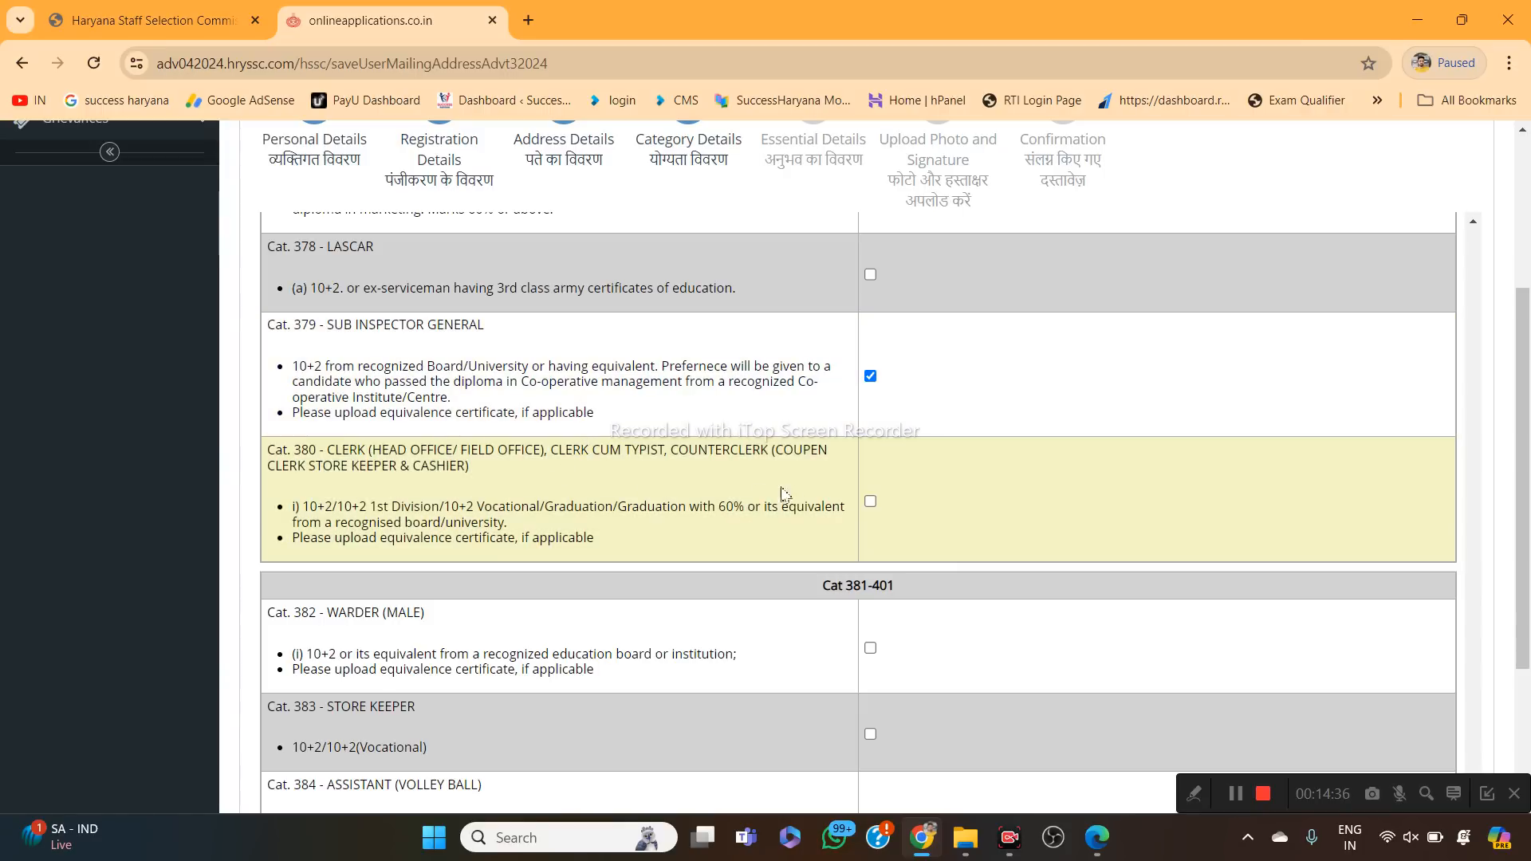
Select Cat. 382 Warder (Male) and Cat. 383 Store Keeper in the Category Details.
scroll(542, 510, "down", 3)
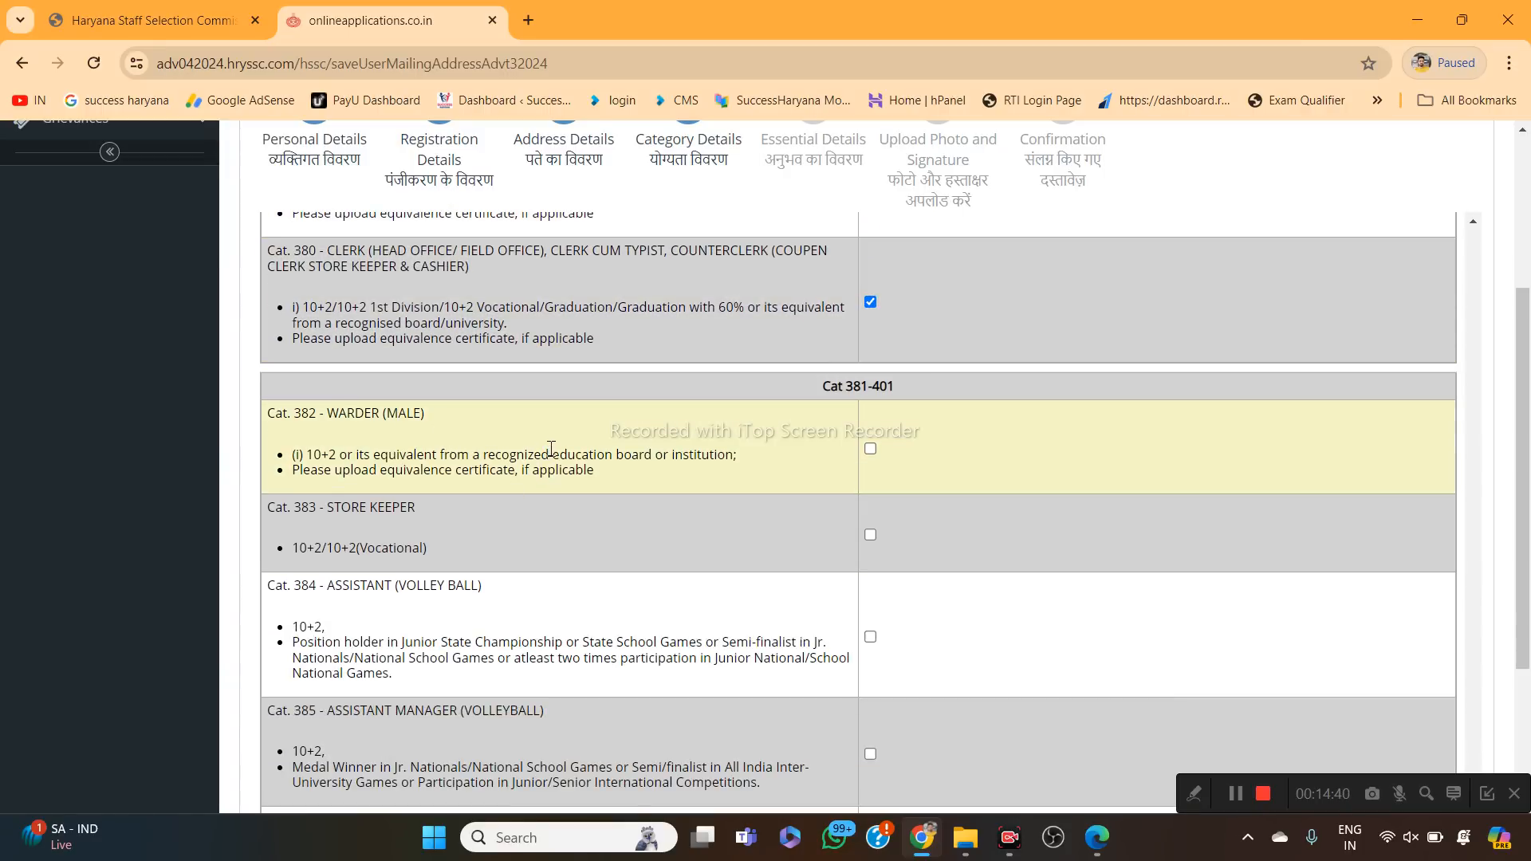
left_click(871, 449)
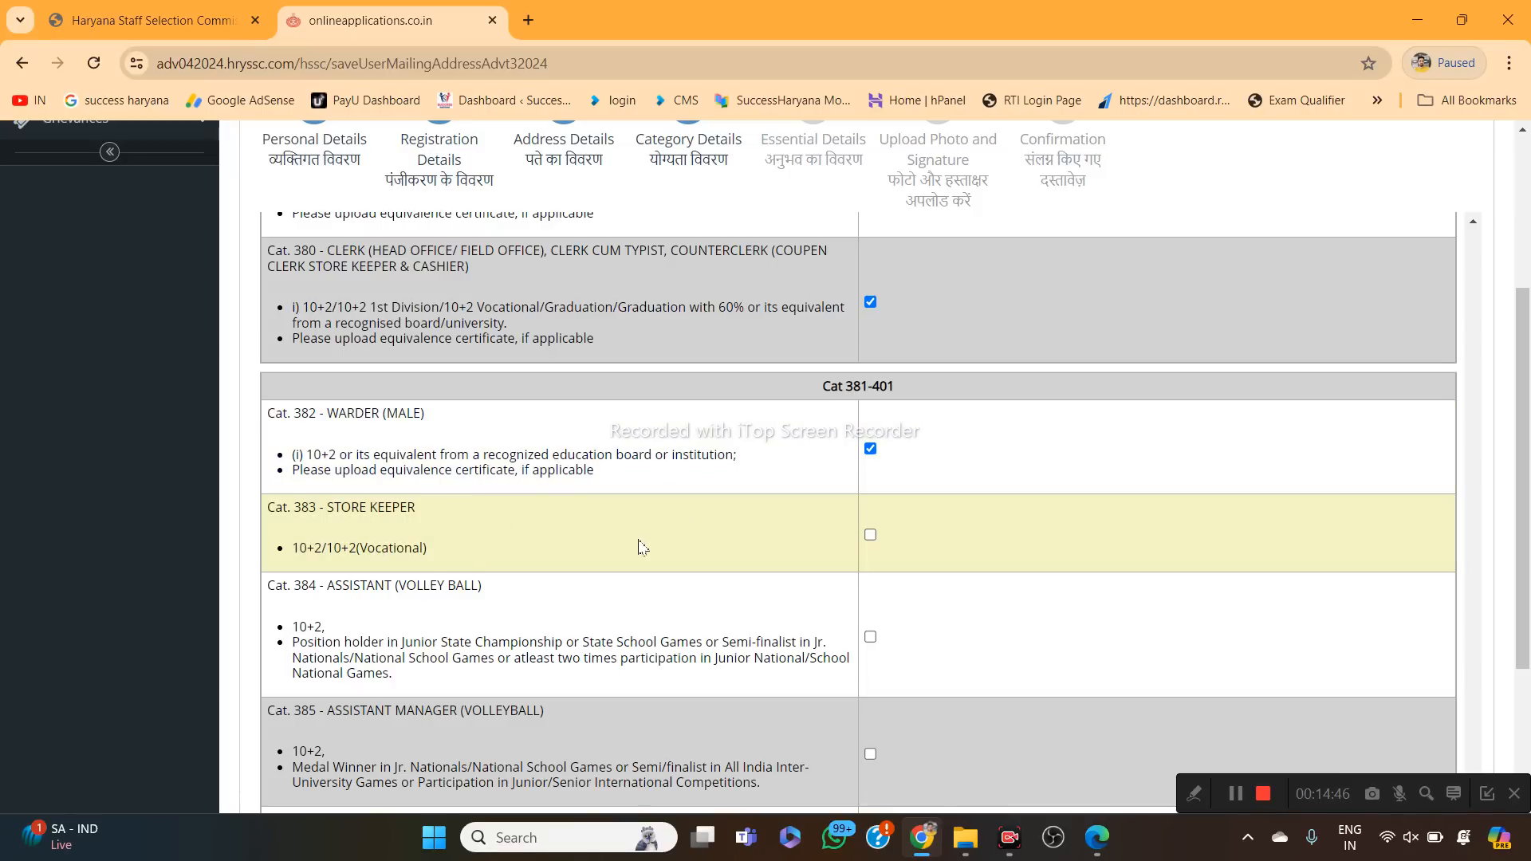
left_click(870, 534)
scroll(591, 526, "down", 1)
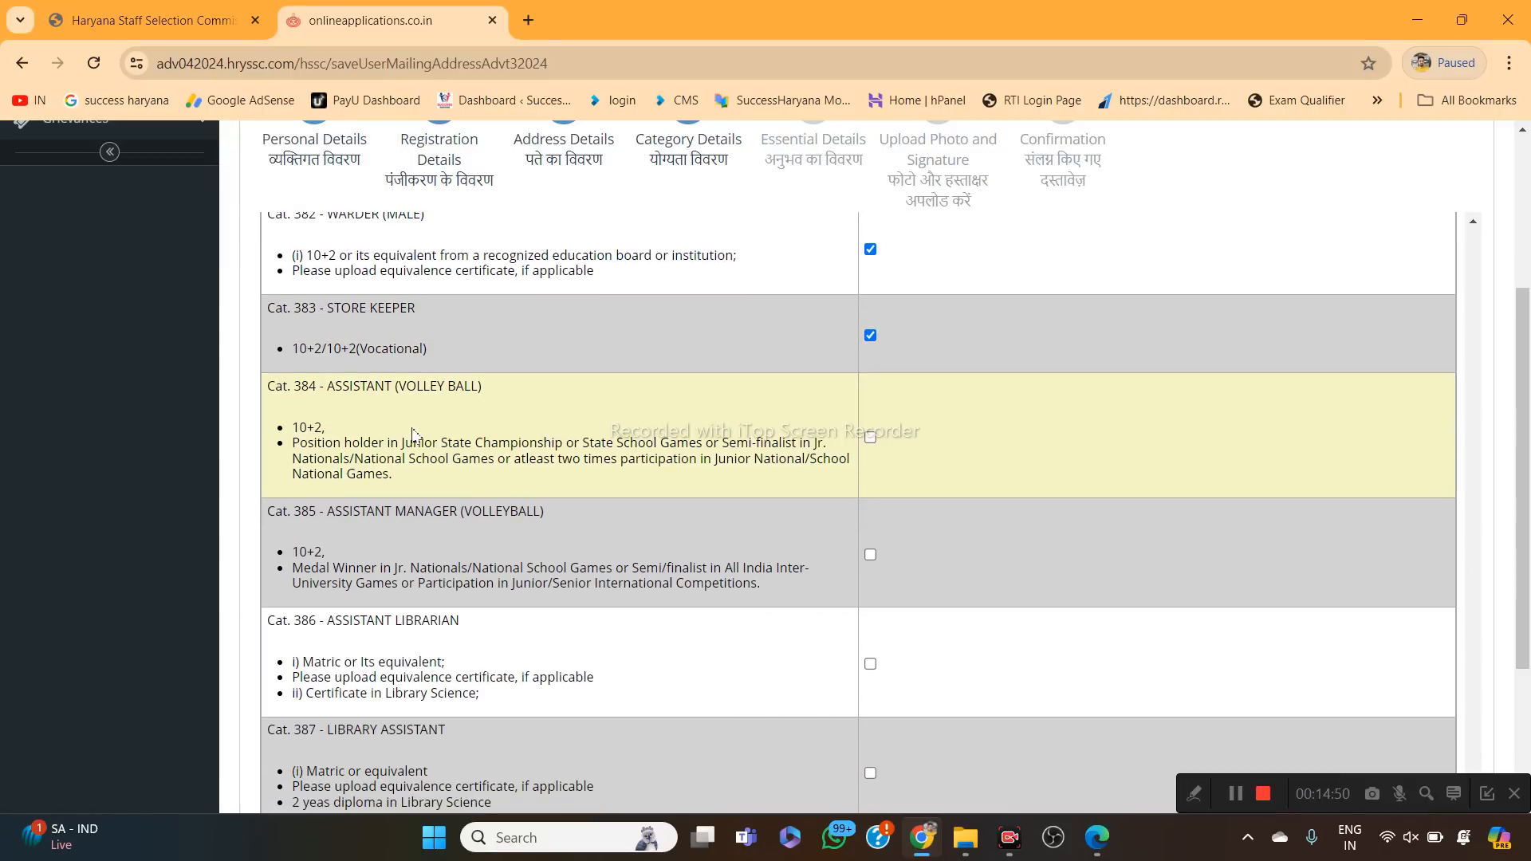
Select Cat. 388 Store Munshi, save the category selection and proceed to the Essential Details.
scroll(526, 552, "down", 2)
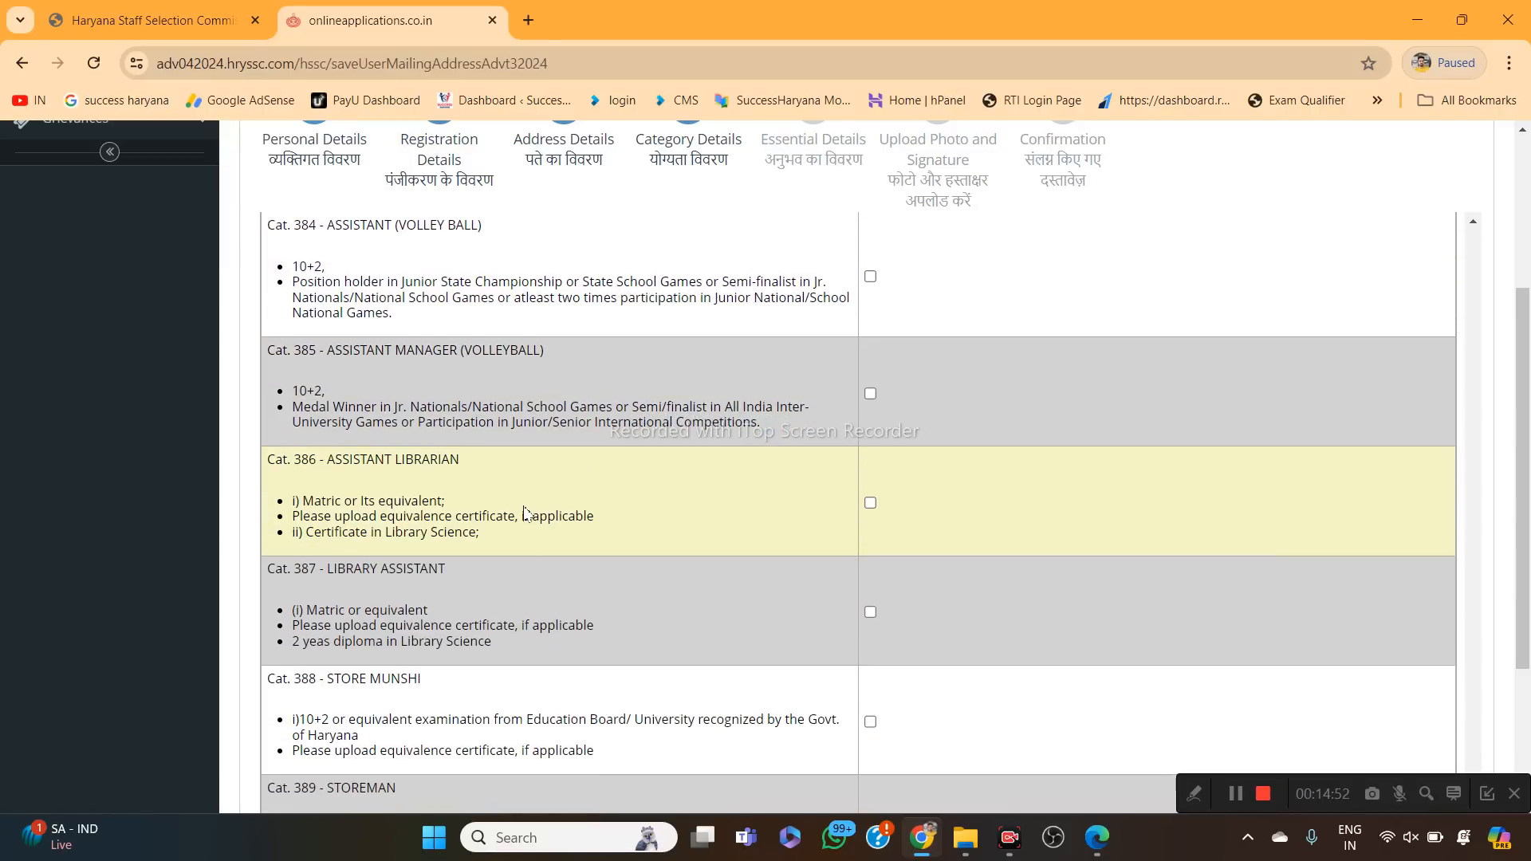
scroll(383, 568, "down", 3)
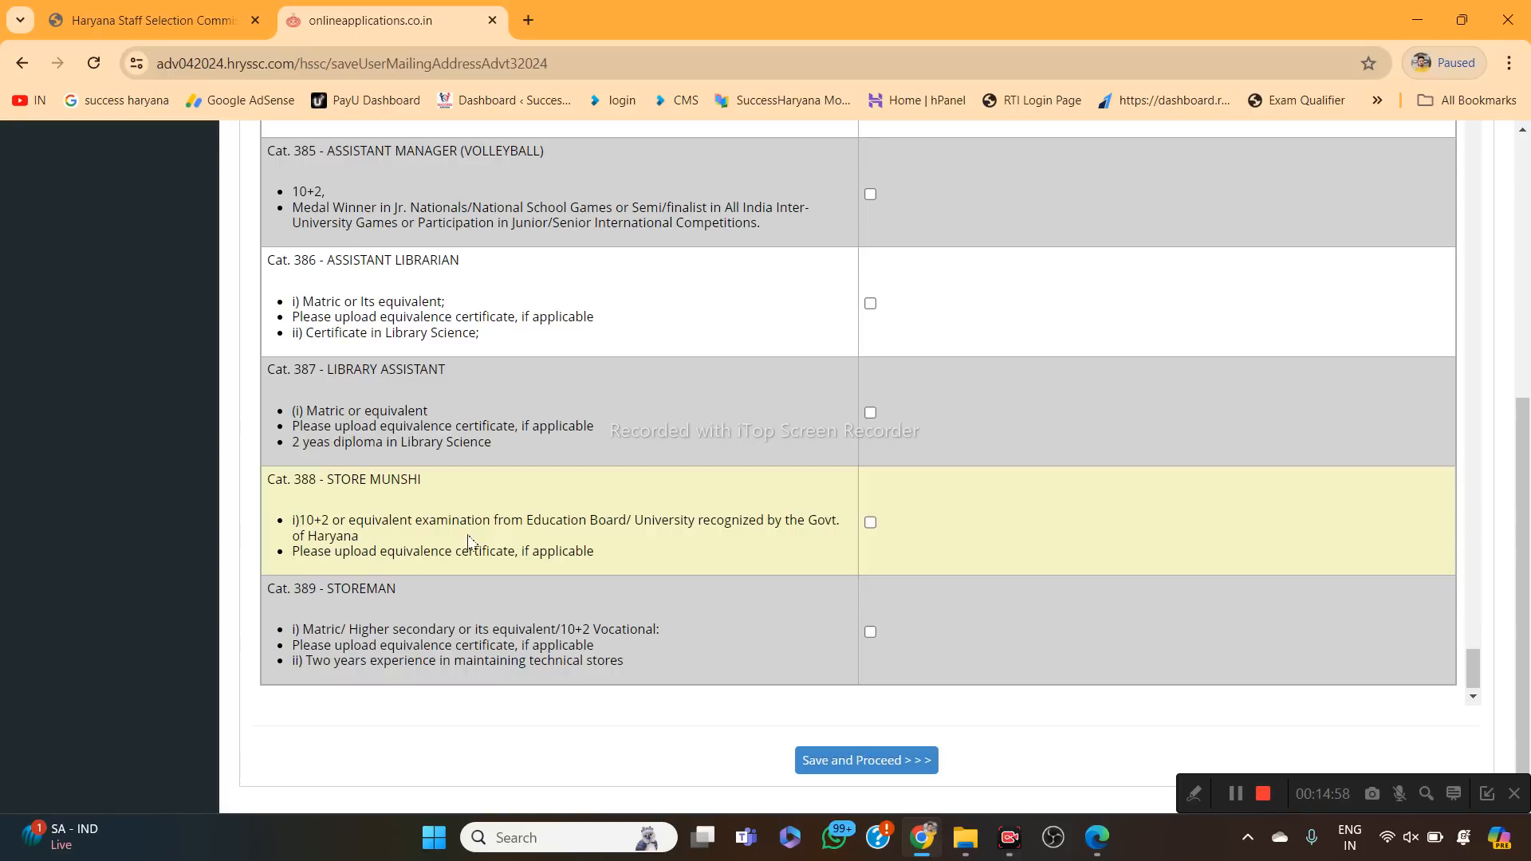
left_click(870, 523)
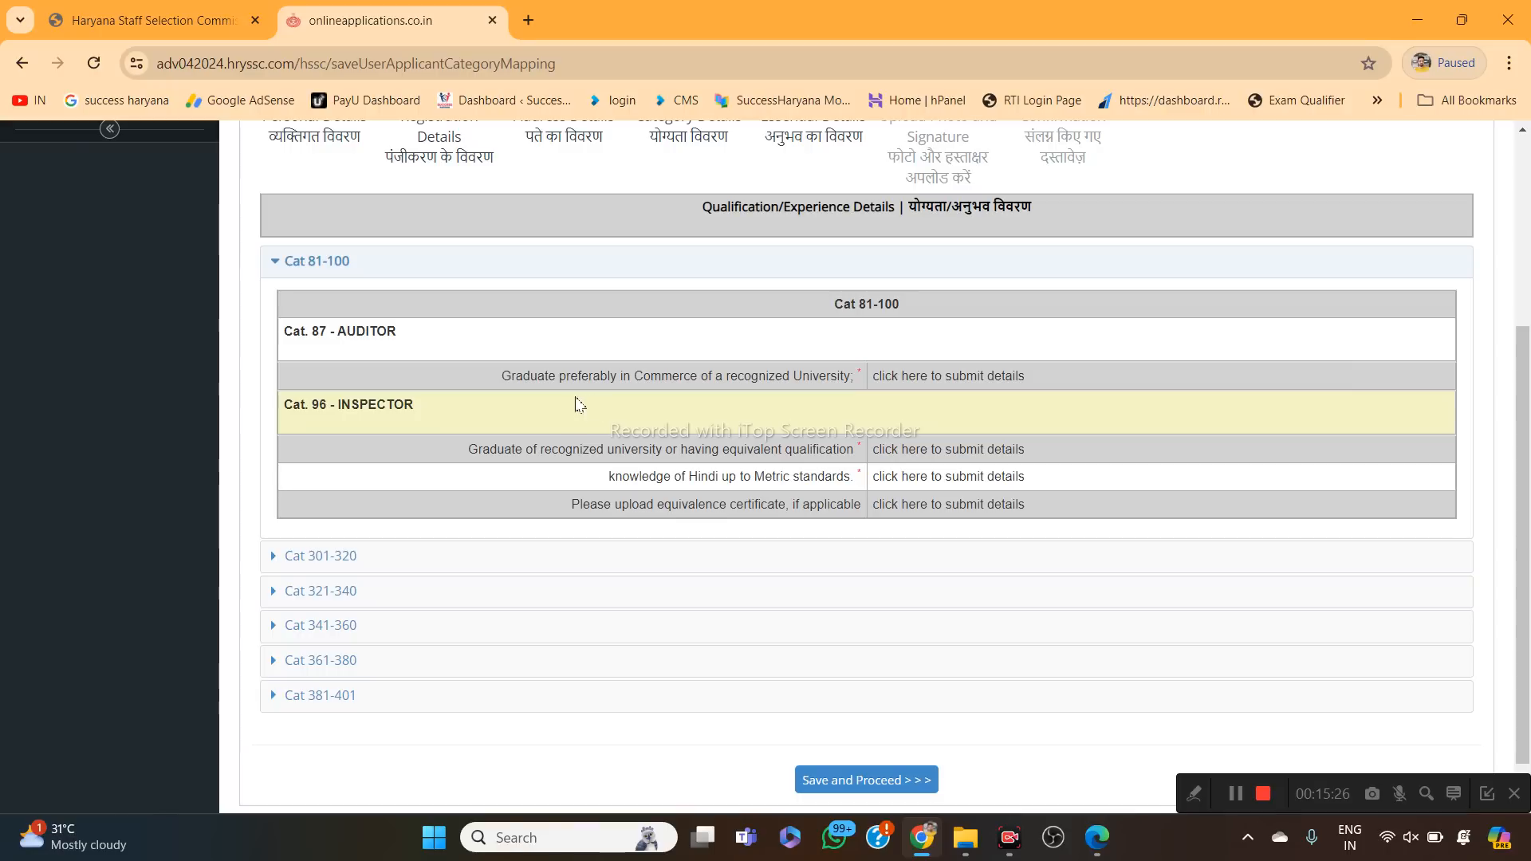
Review the required qualification details for the Cat 301-320 and Cat 321-340 groups, and collapse the groups.
left_click(414, 565)
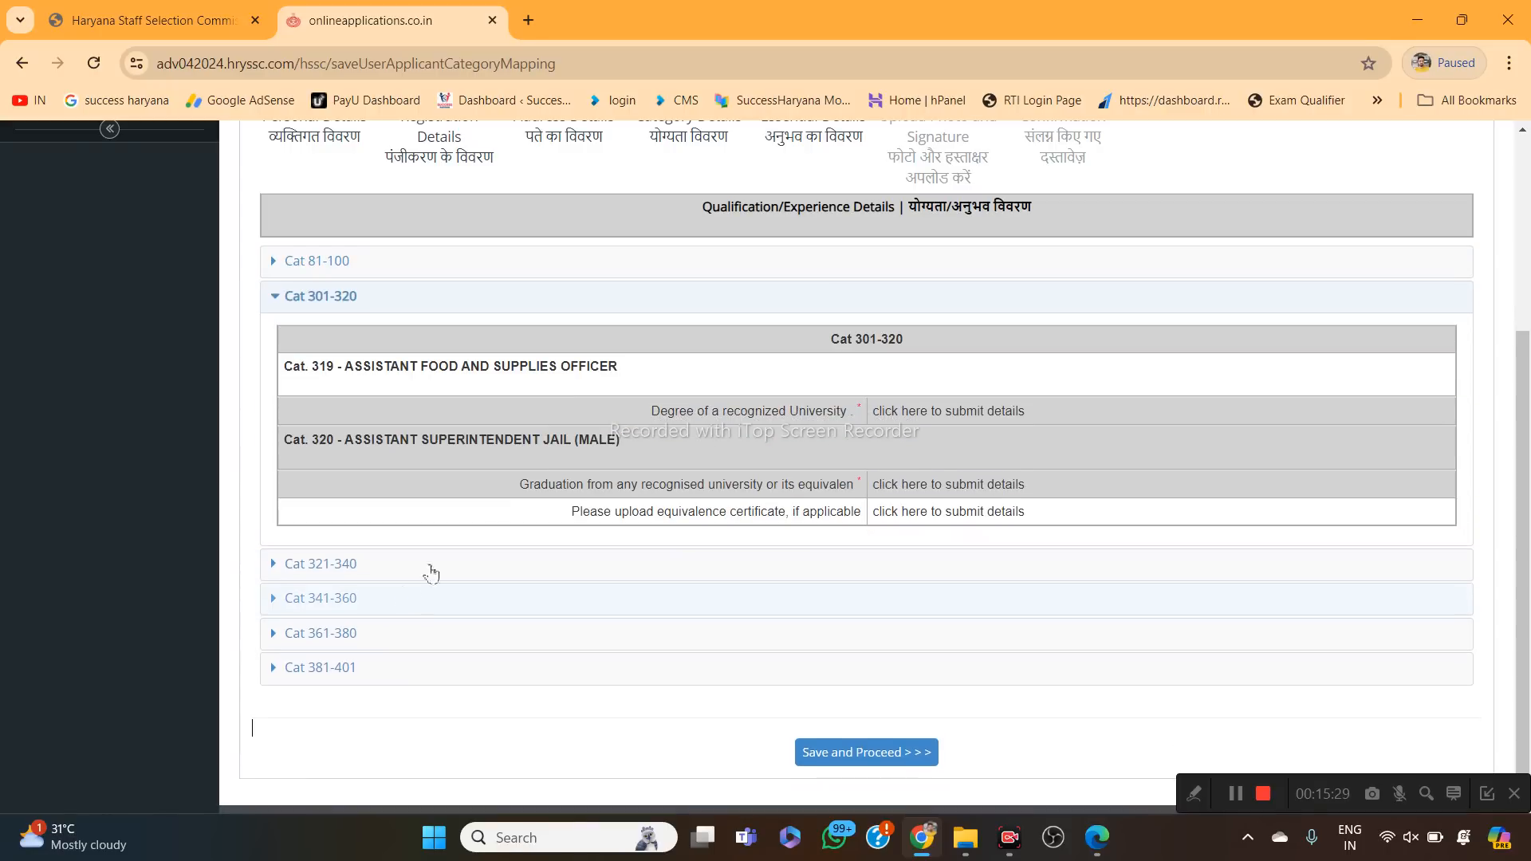
left_click(486, 566)
scroll(622, 593, "down", 5)
scroll(622, 593, "up", 5)
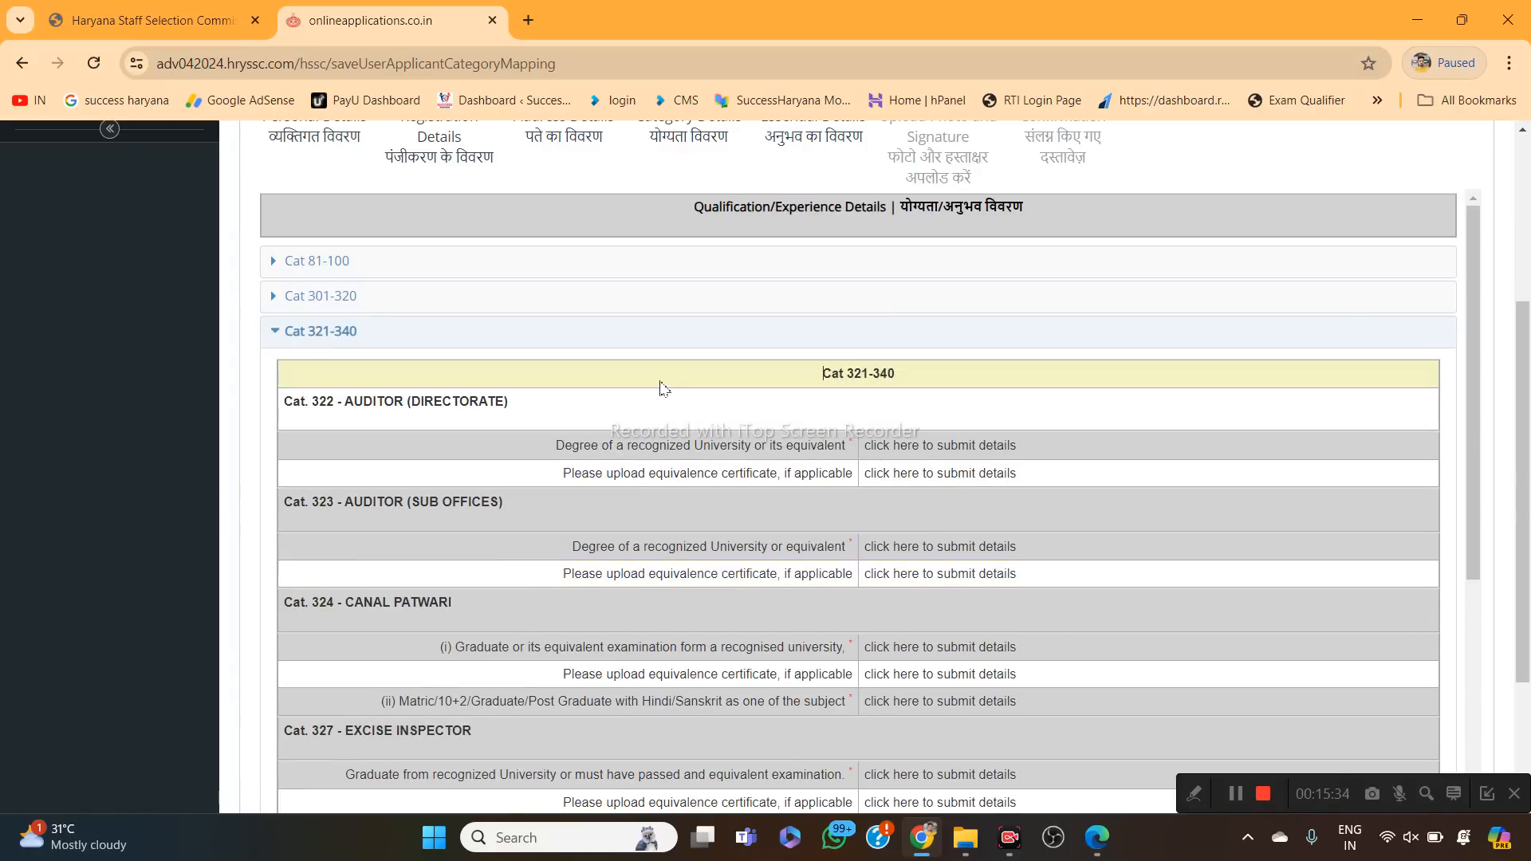
left_click(489, 339)
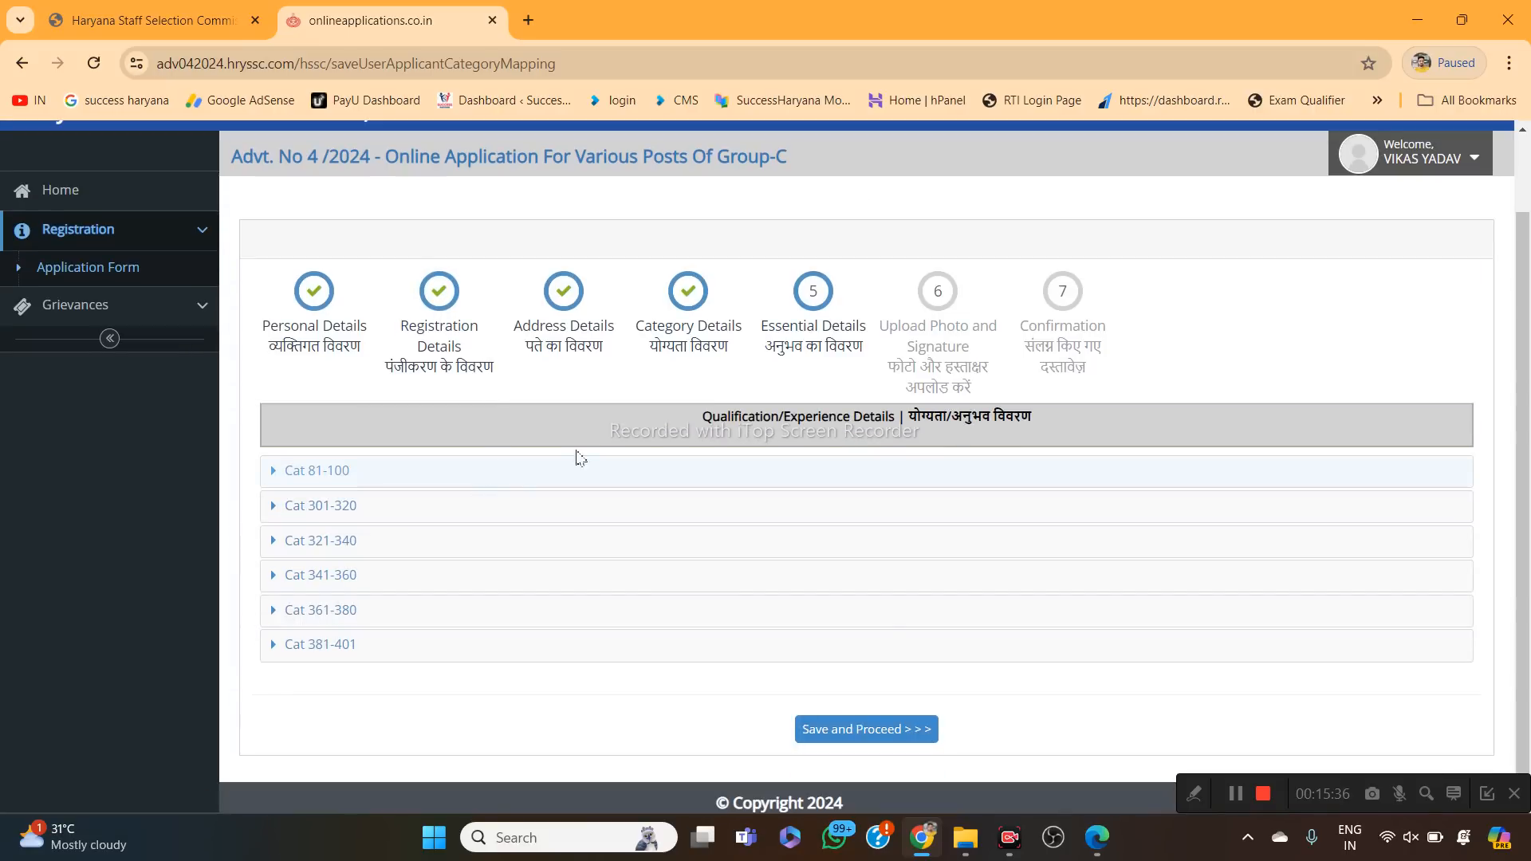
Open the graduate qualification form for Cat. 87 Auditor under Cat 81-100, and try the upload before closing the form.
left_click(530, 479)
scroll(529, 486, "down", 3)
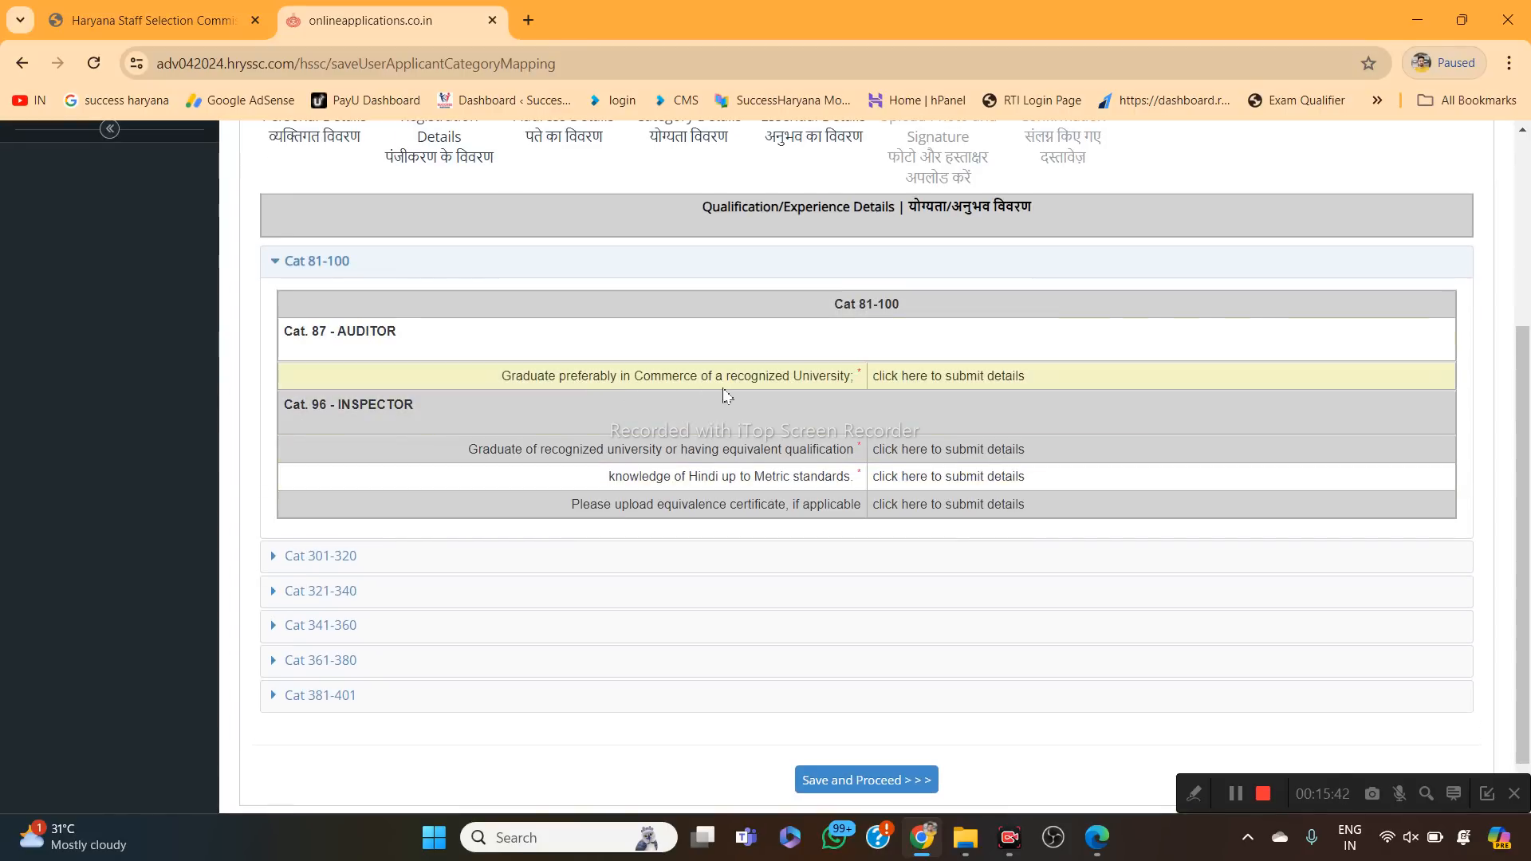
left_click(951, 383)
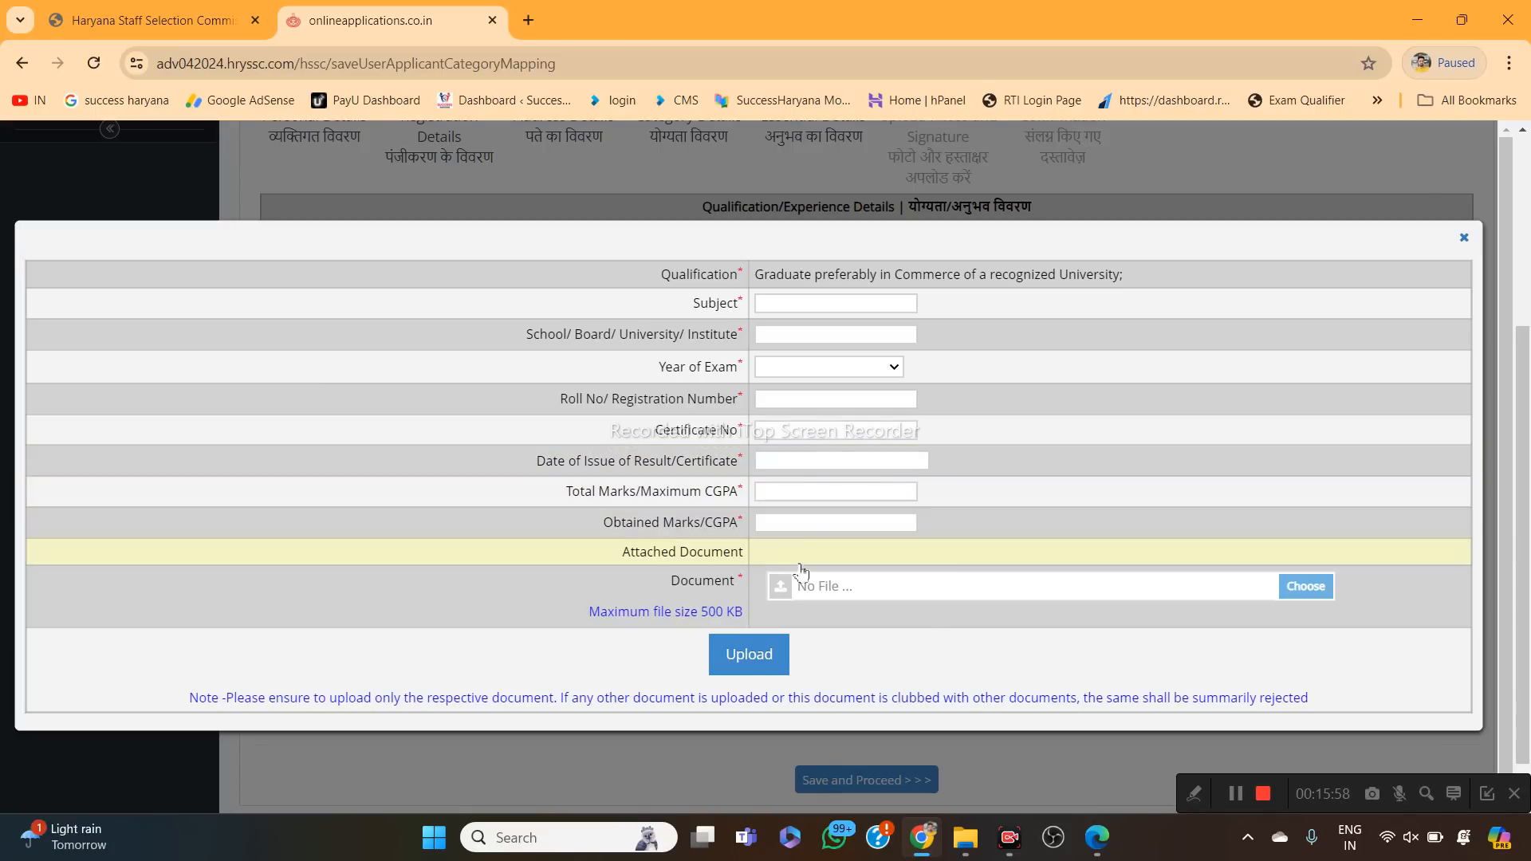
left_click(733, 672)
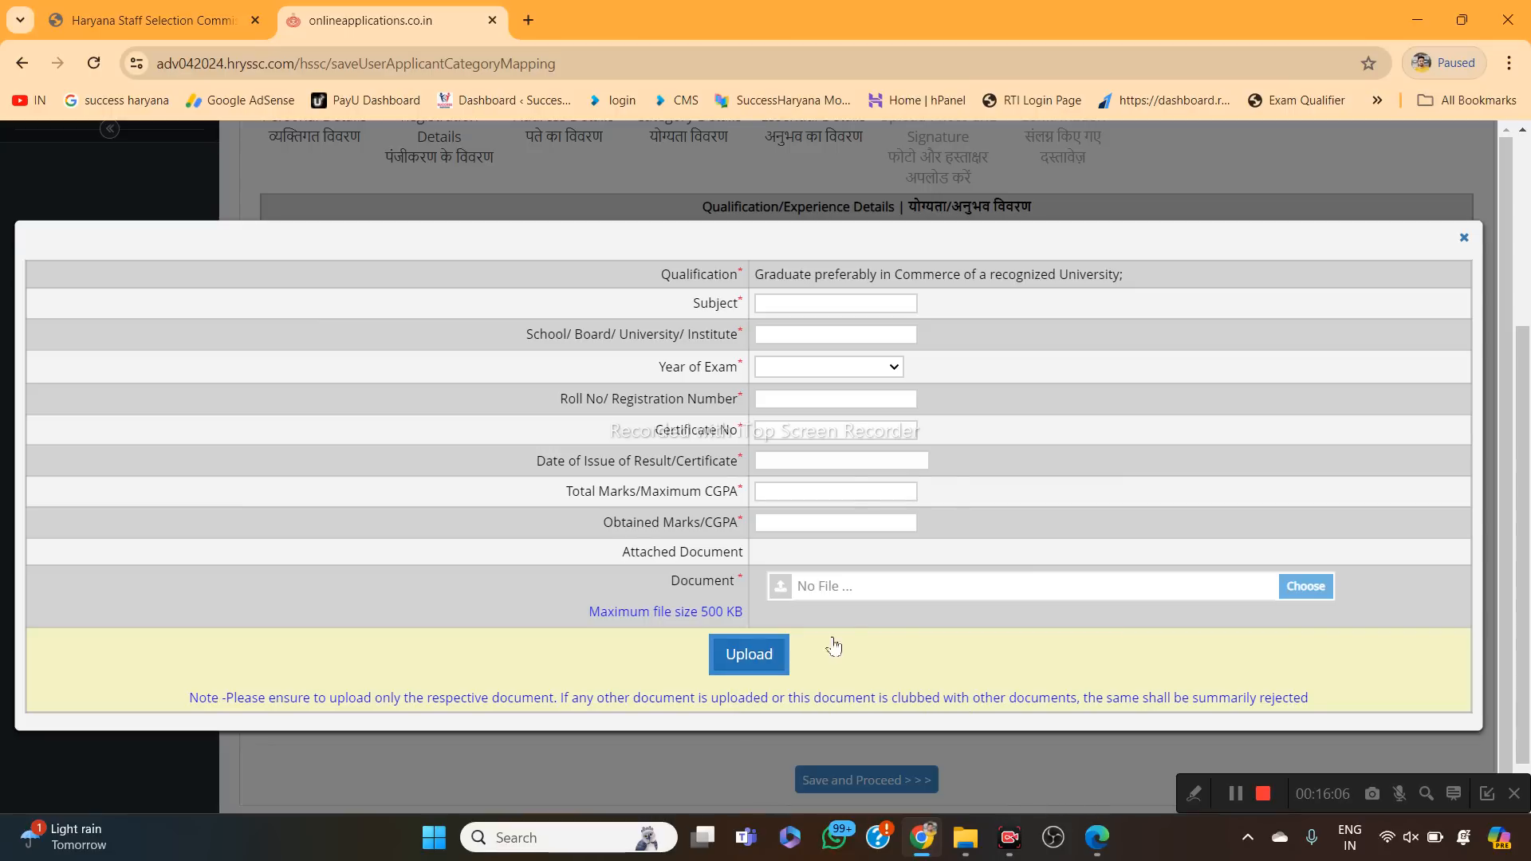
left_click(1465, 240)
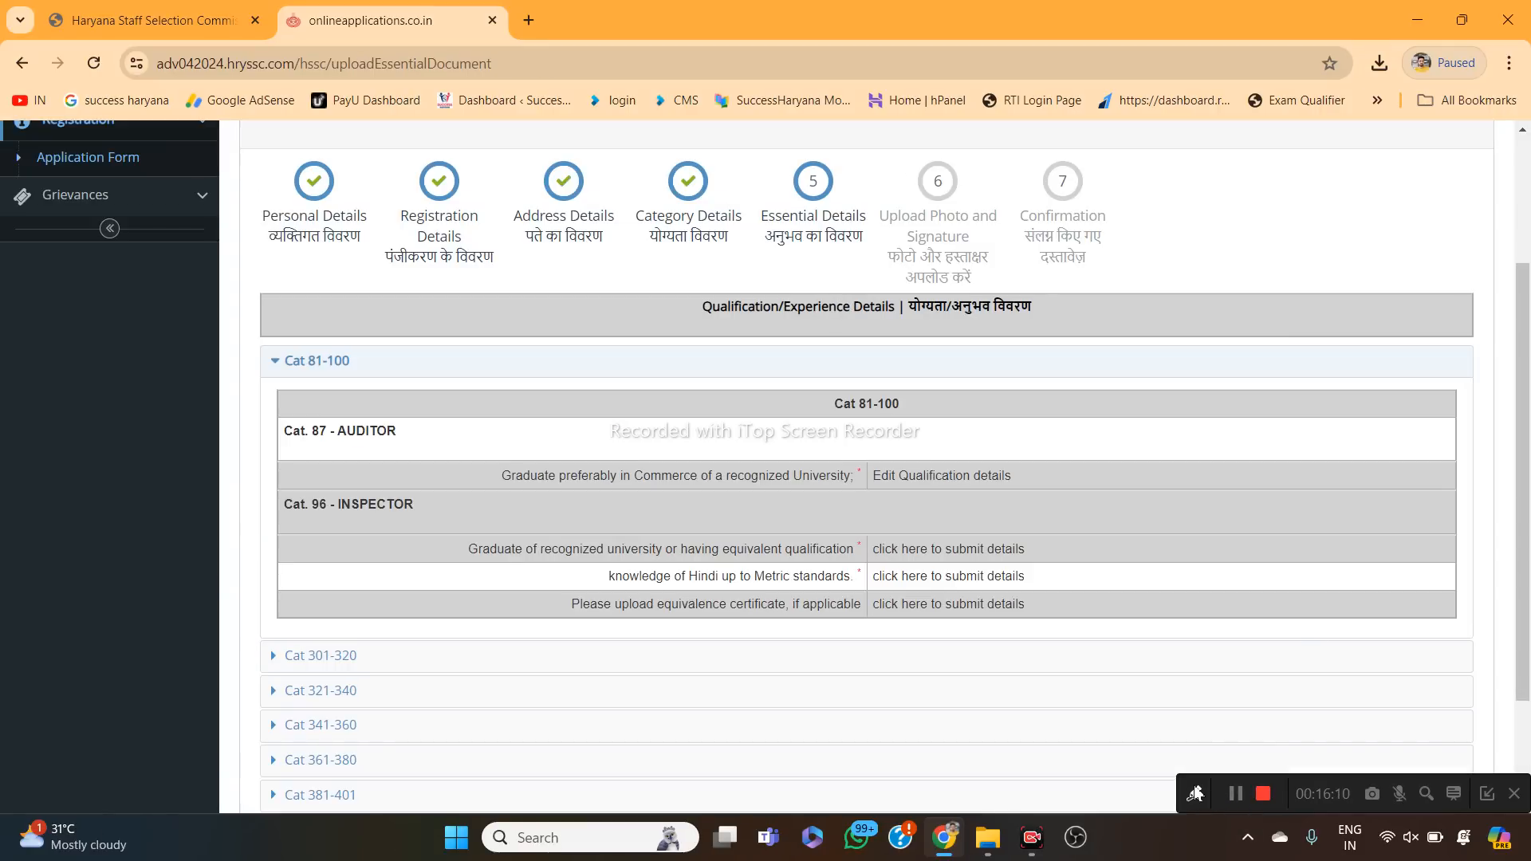
Outline the Cat. 87 graduate row and the Cat. 96 Hindi knowledge row in red, and clear the outlines.
left_click(1197, 795)
left_click(1015, 795)
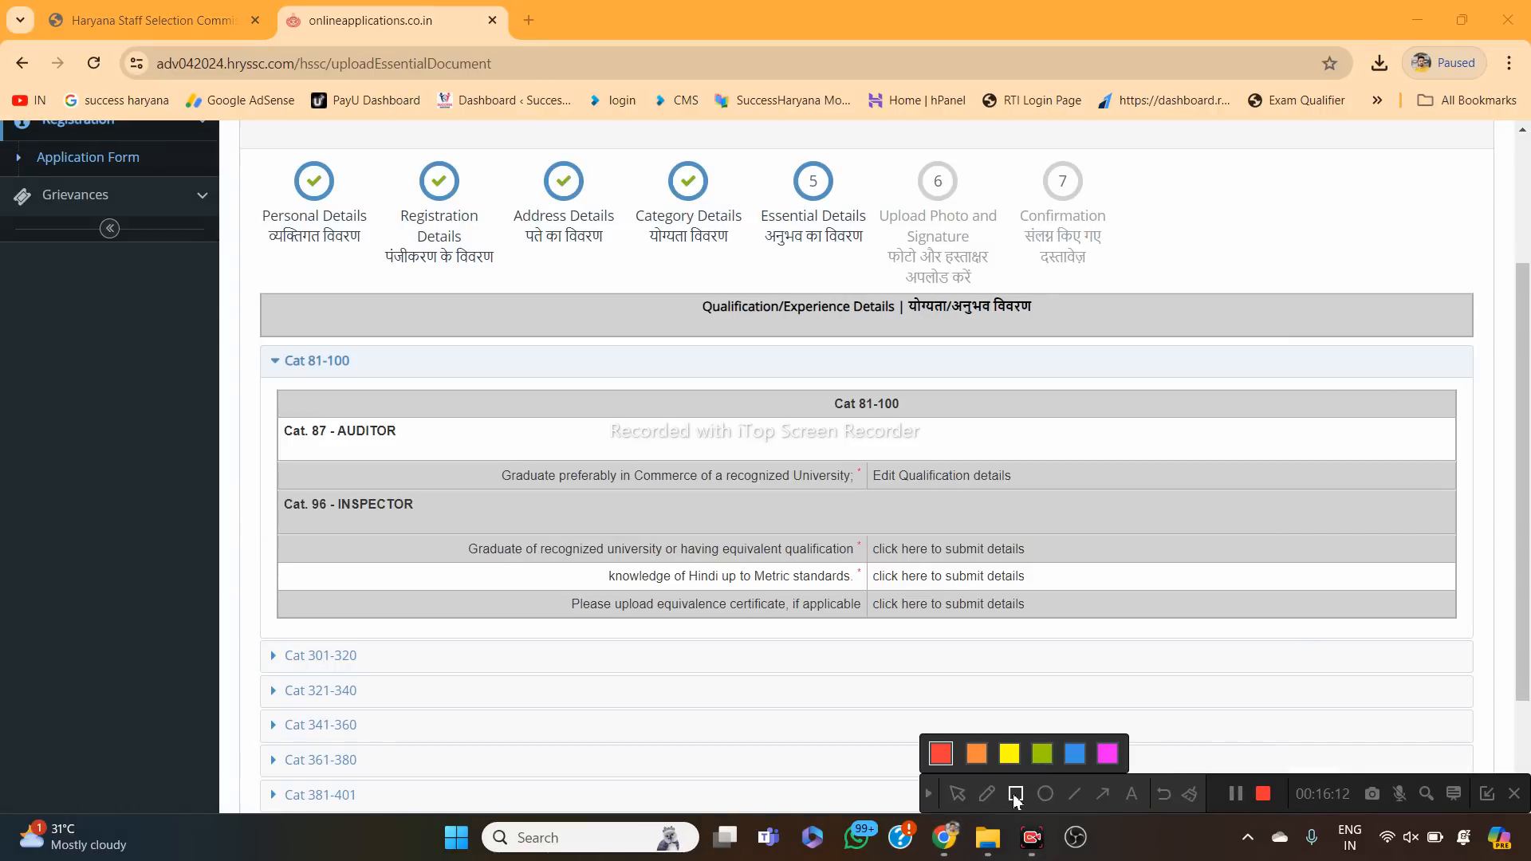
mouse_move(431, 438)
left_mouse_down()
mouse_move(519, 477)
mouse_move(1104, 494)
left_mouse_up()
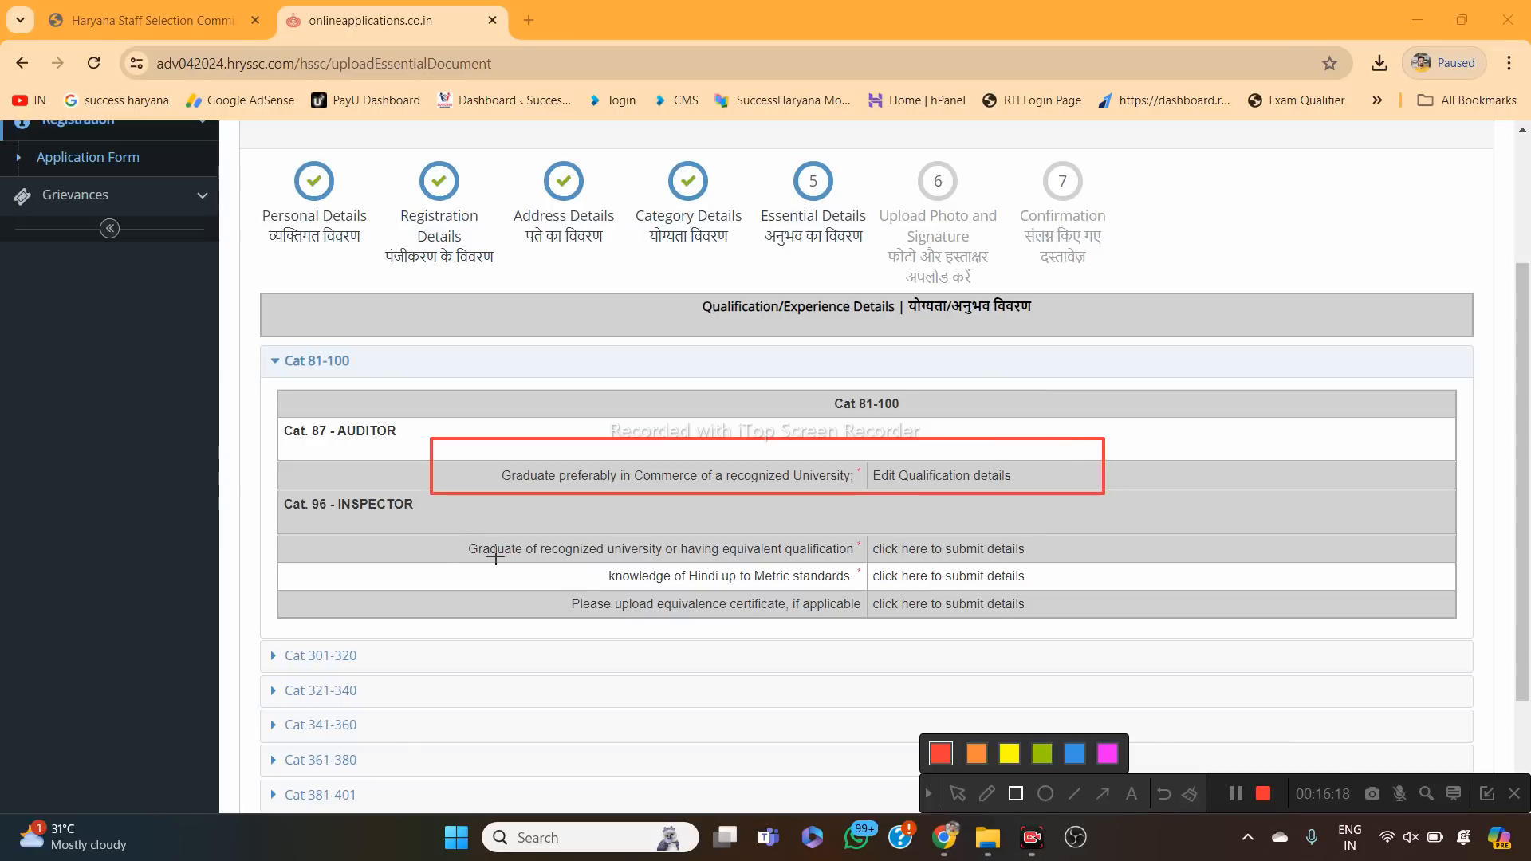
mouse_move(588, 556)
left_mouse_down()
mouse_move(754, 597)
mouse_move(1041, 590)
left_mouse_up()
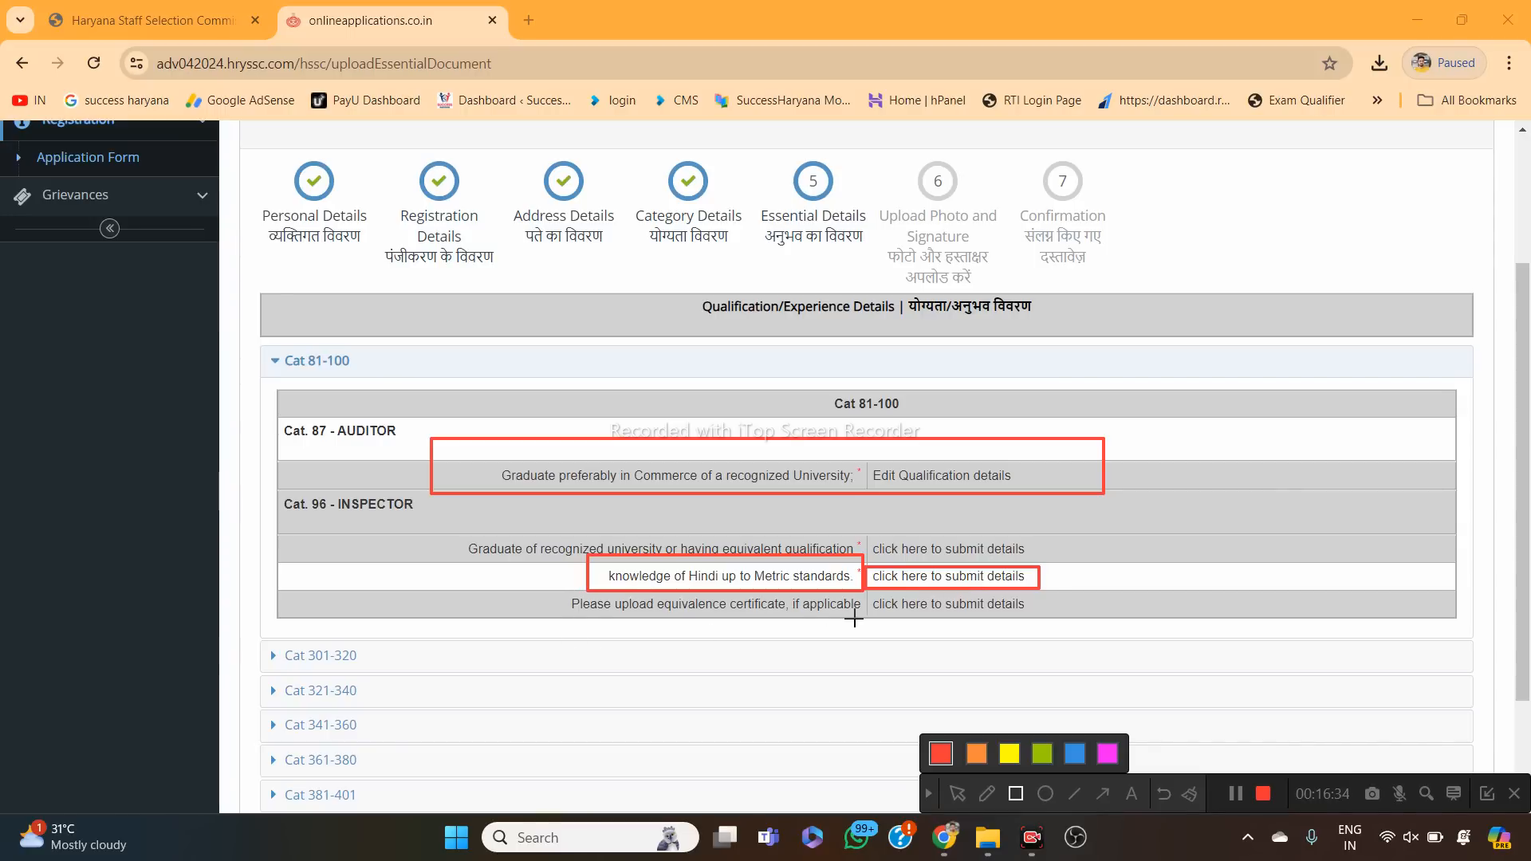
left_click(929, 798)
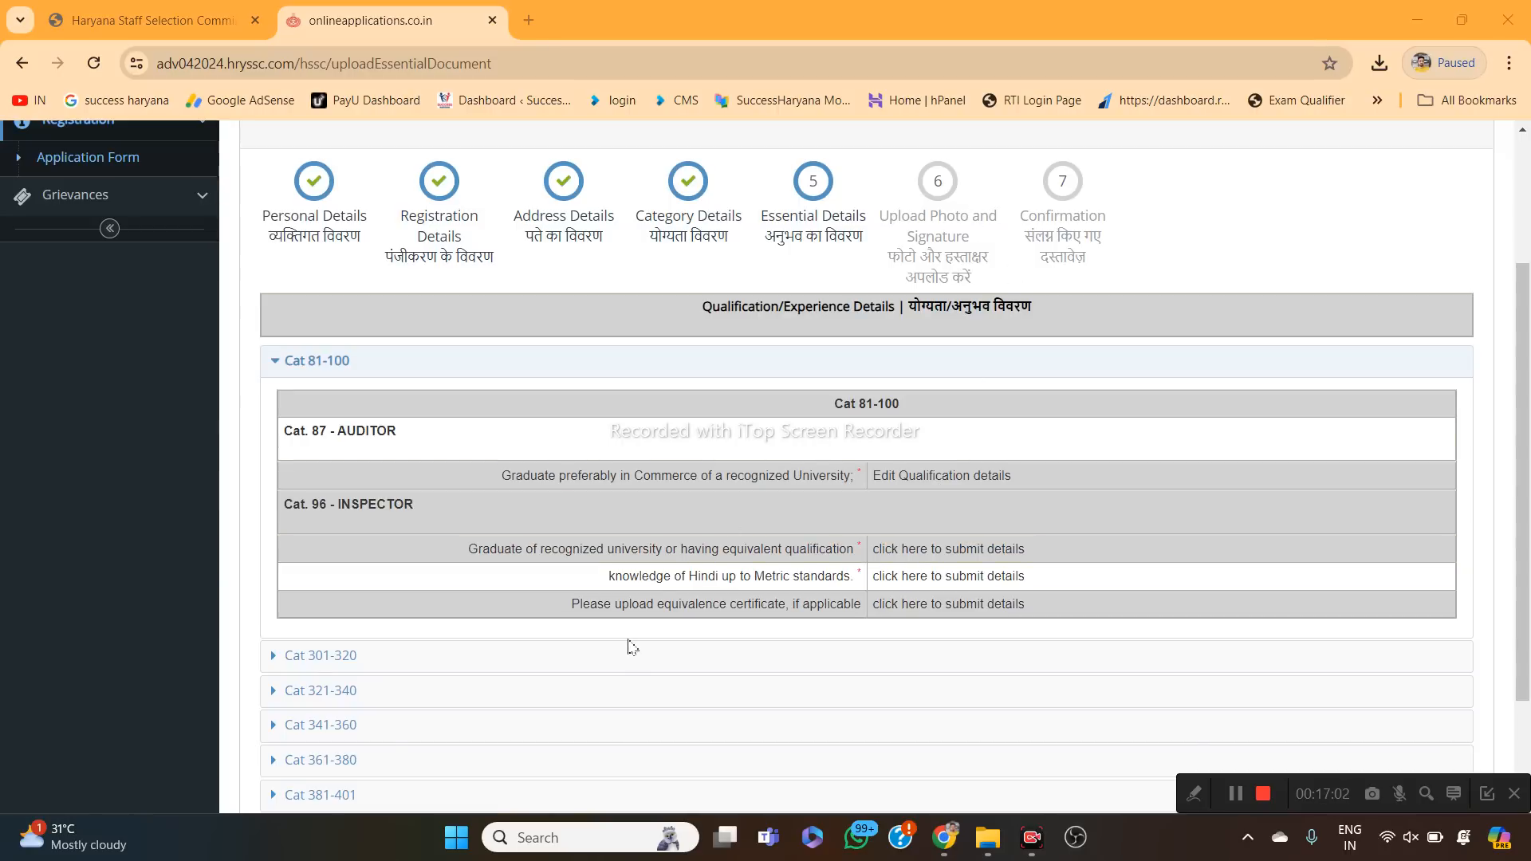
left_click(1235, 794)
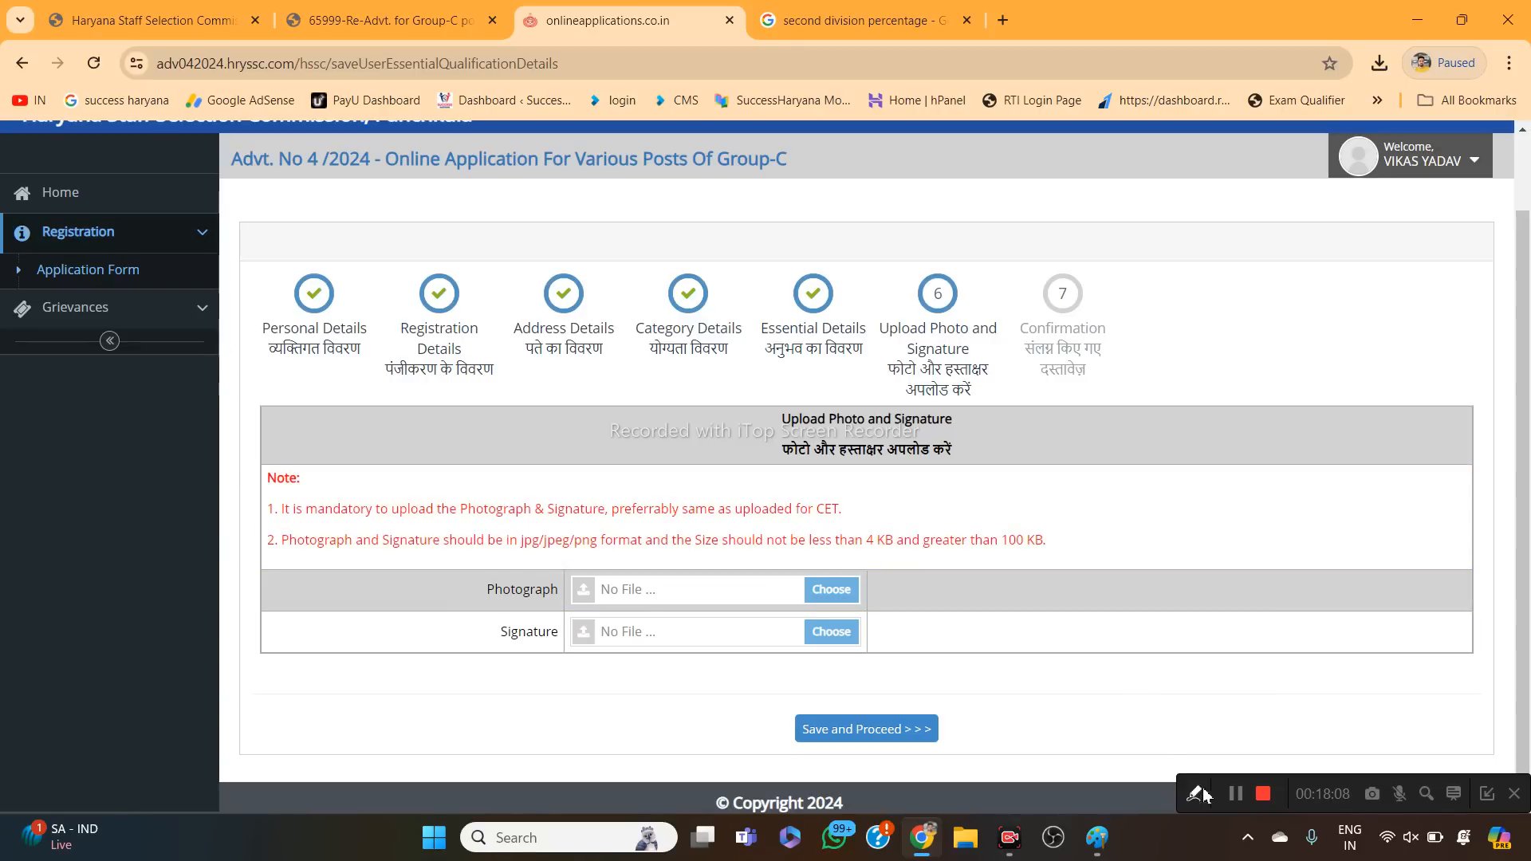
Outline the uploaded photograph, the signature and the save control on the photo and signature page with red rectangles.
left_click(1235, 794)
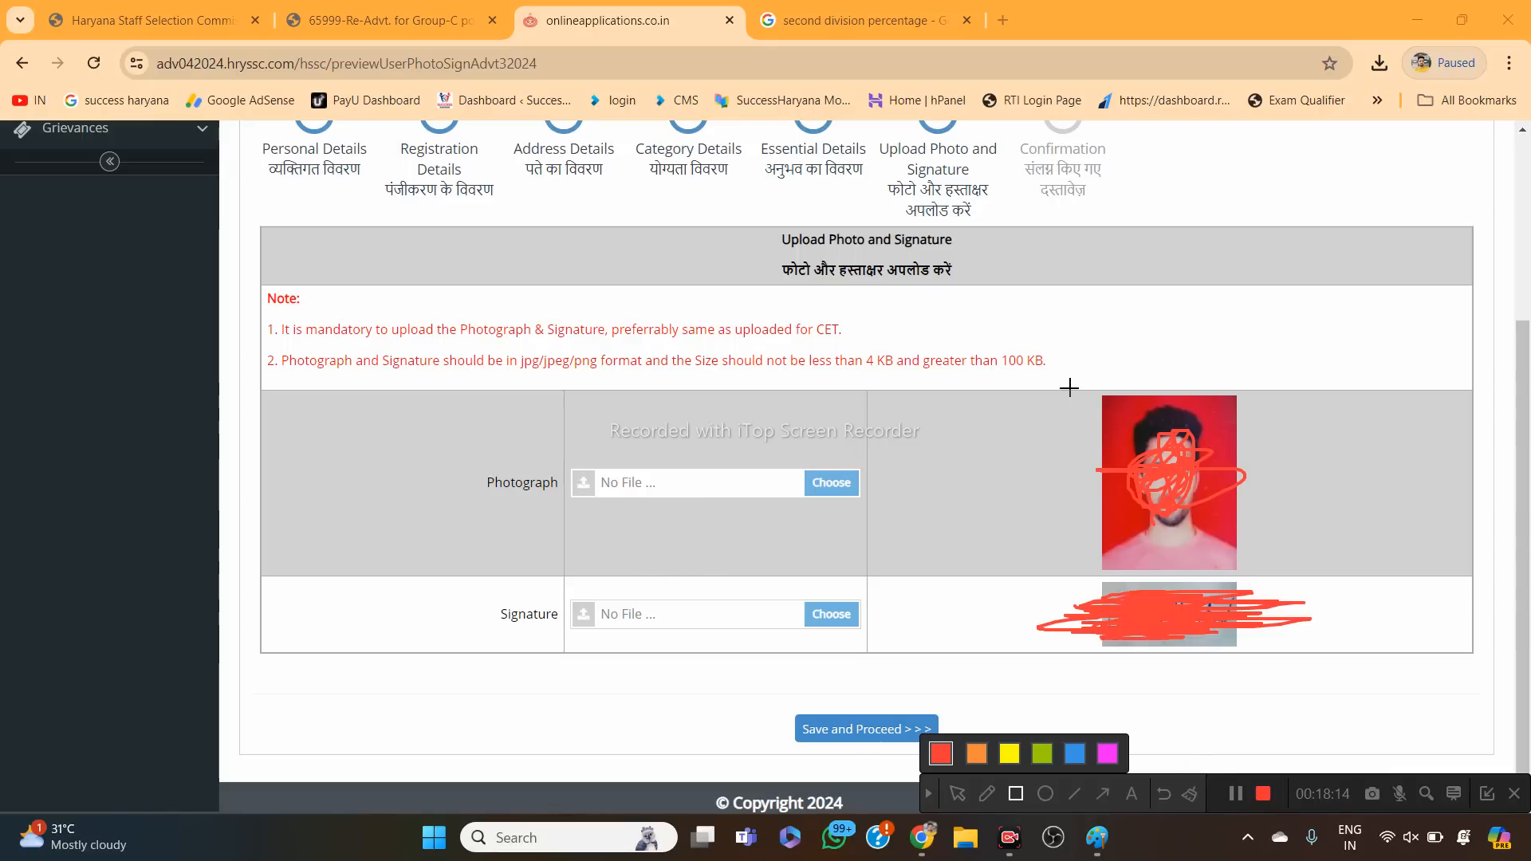
left_click_drag(1066, 385, 1281, 553)
left_click_drag(961, 550, 1008, 591)
left_click_drag(1094, 634, 1336, 675)
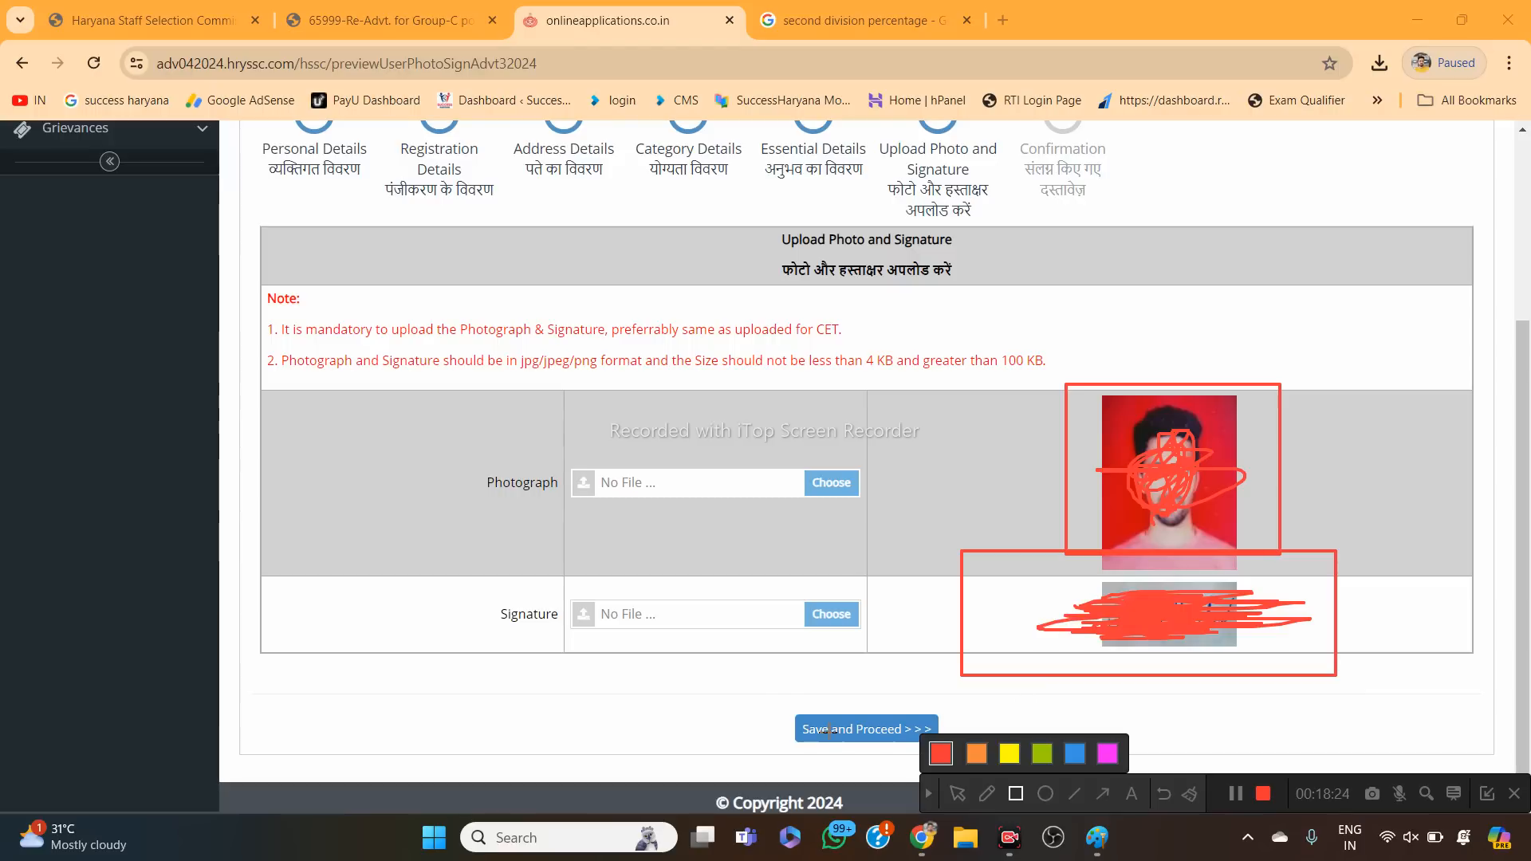
mouse_move(767, 694)
left_mouse_down()
mouse_move(793, 716)
mouse_move(972, 762)
left_mouse_up()
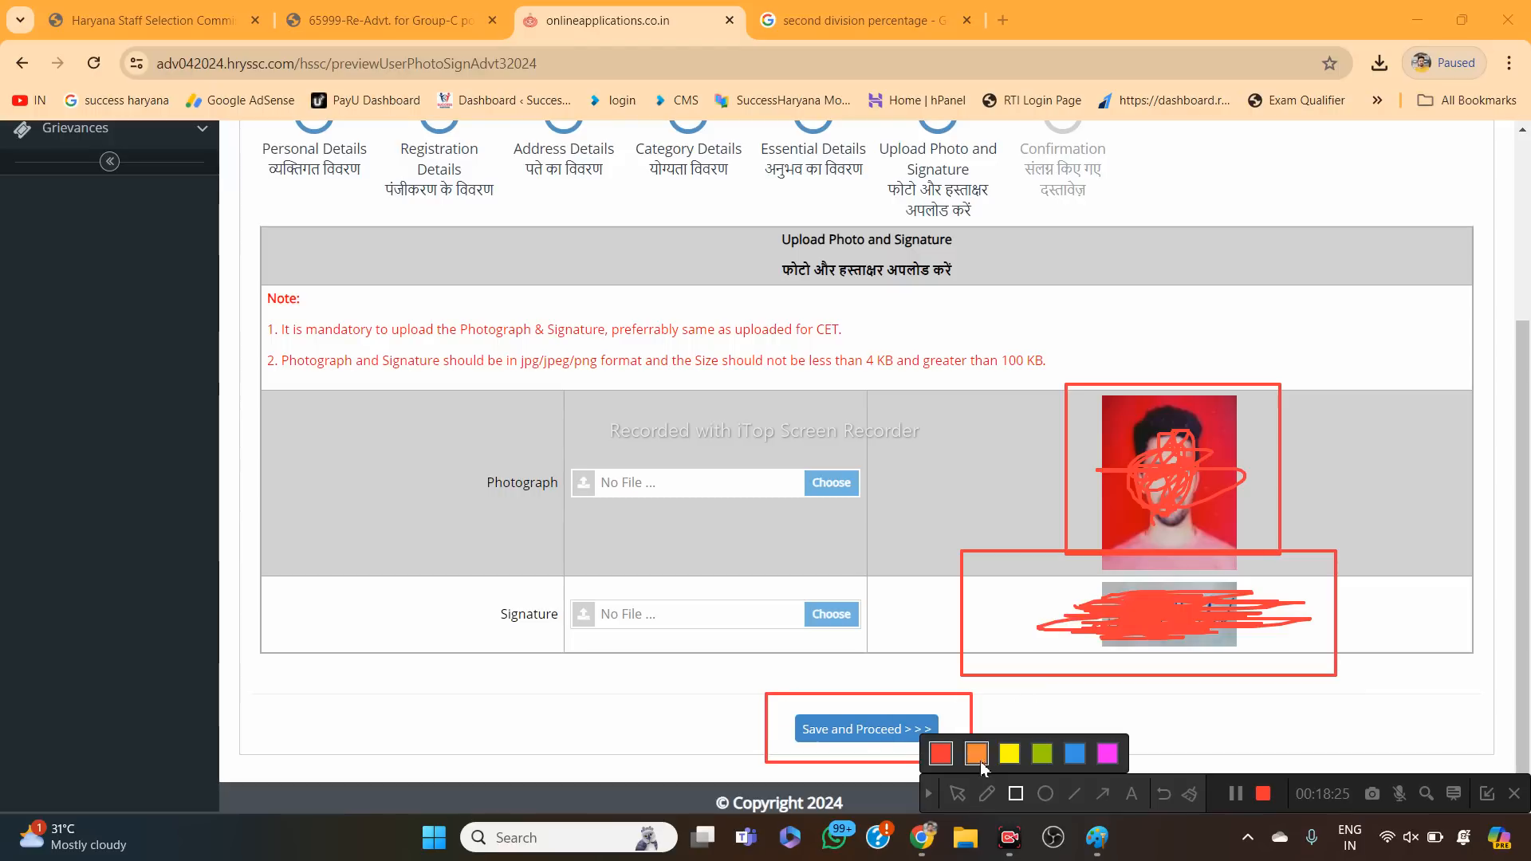
left_click(1235, 794)
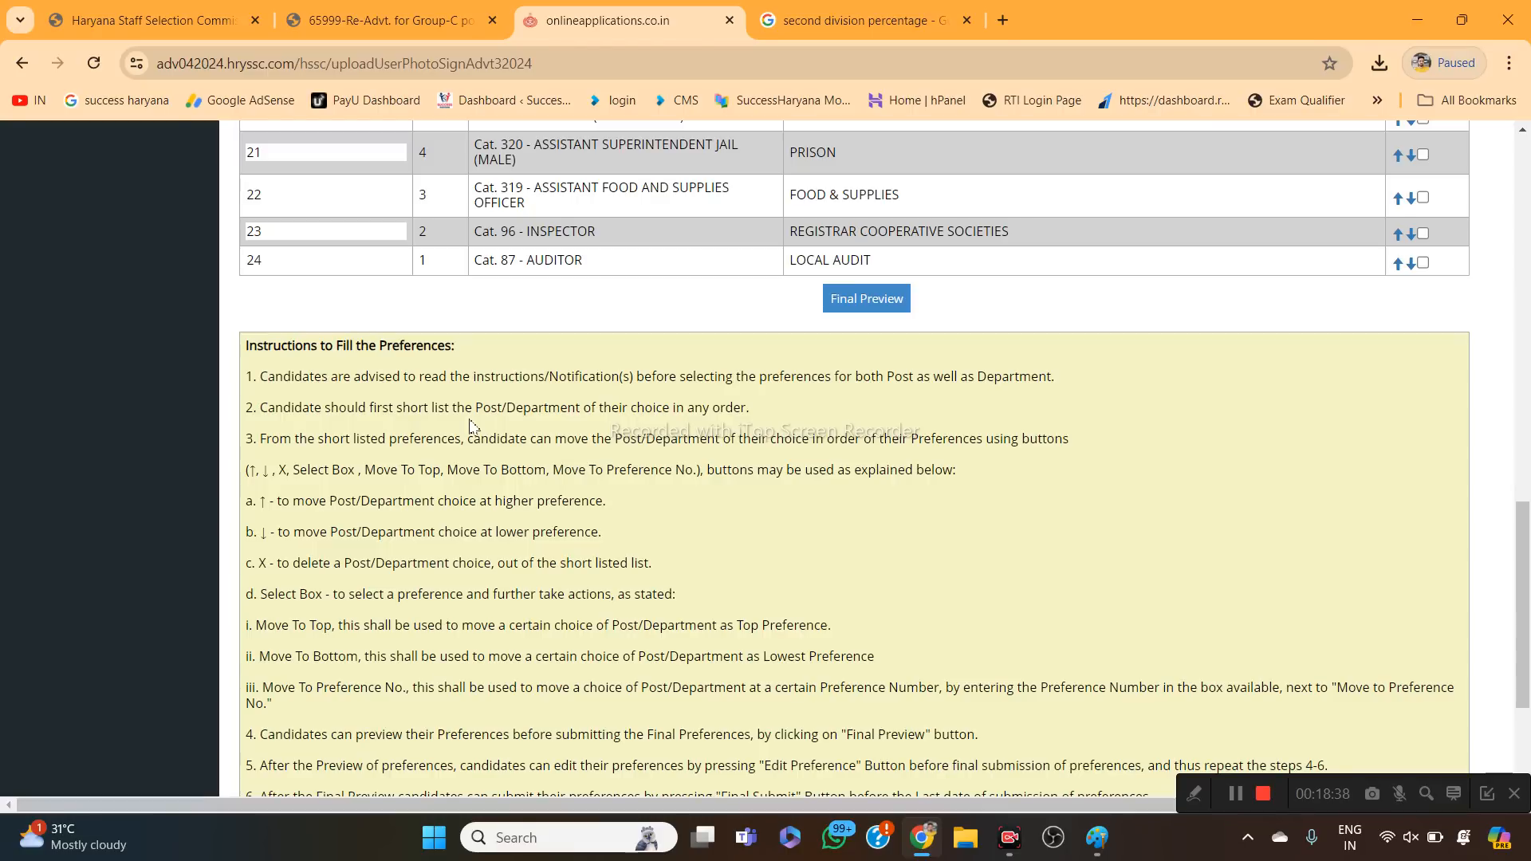
Read the preference-filling instructions and move Cat. 383 Store Keeper down one place at a time to preference 5.
scroll(482, 566, "down", 2)
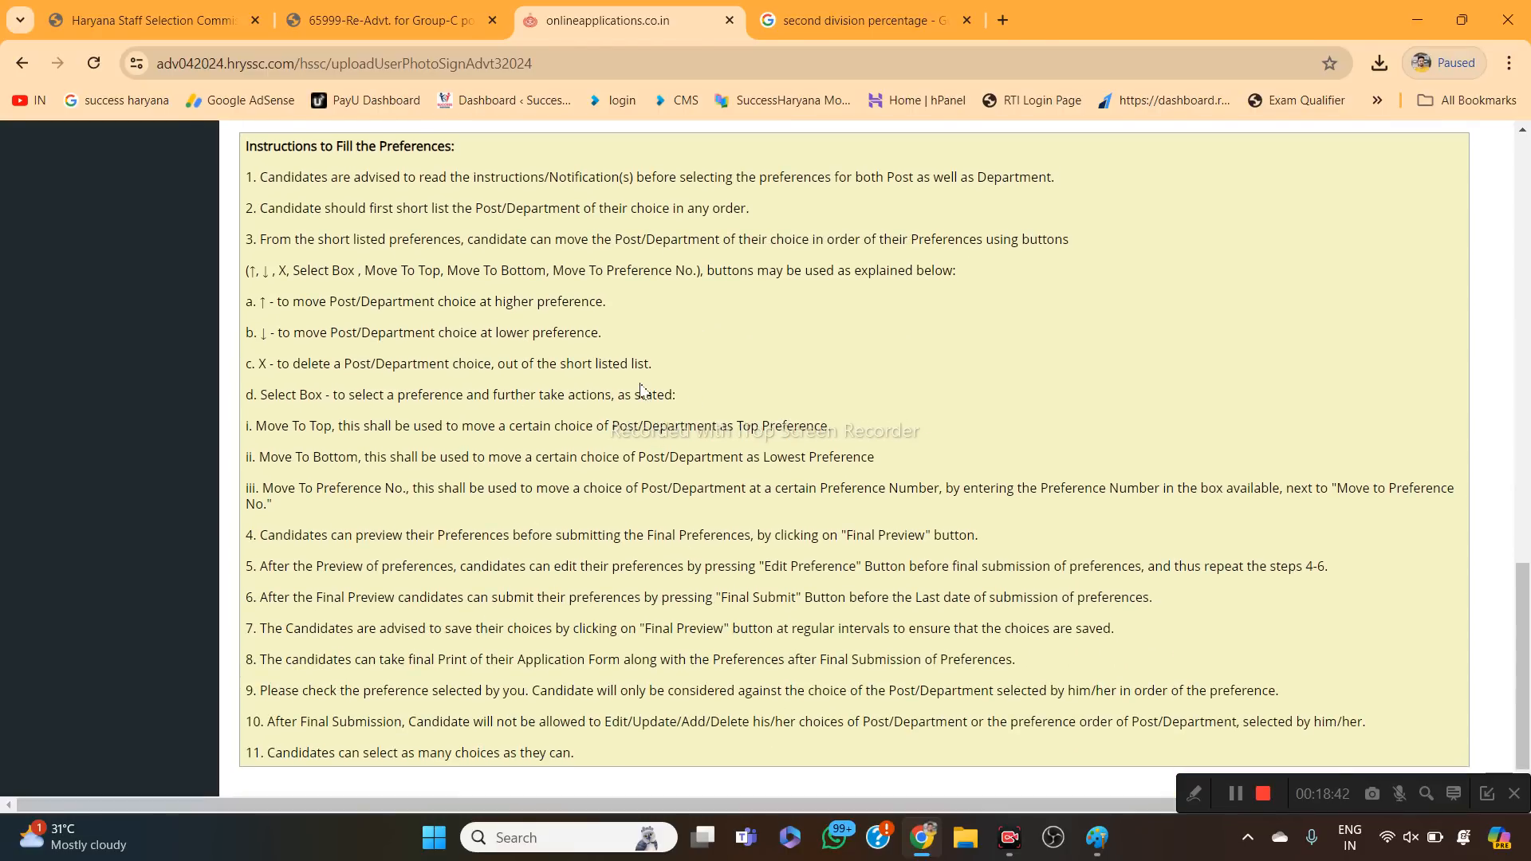
scroll(641, 392, "up", 2)
scroll(641, 392, "up", 10)
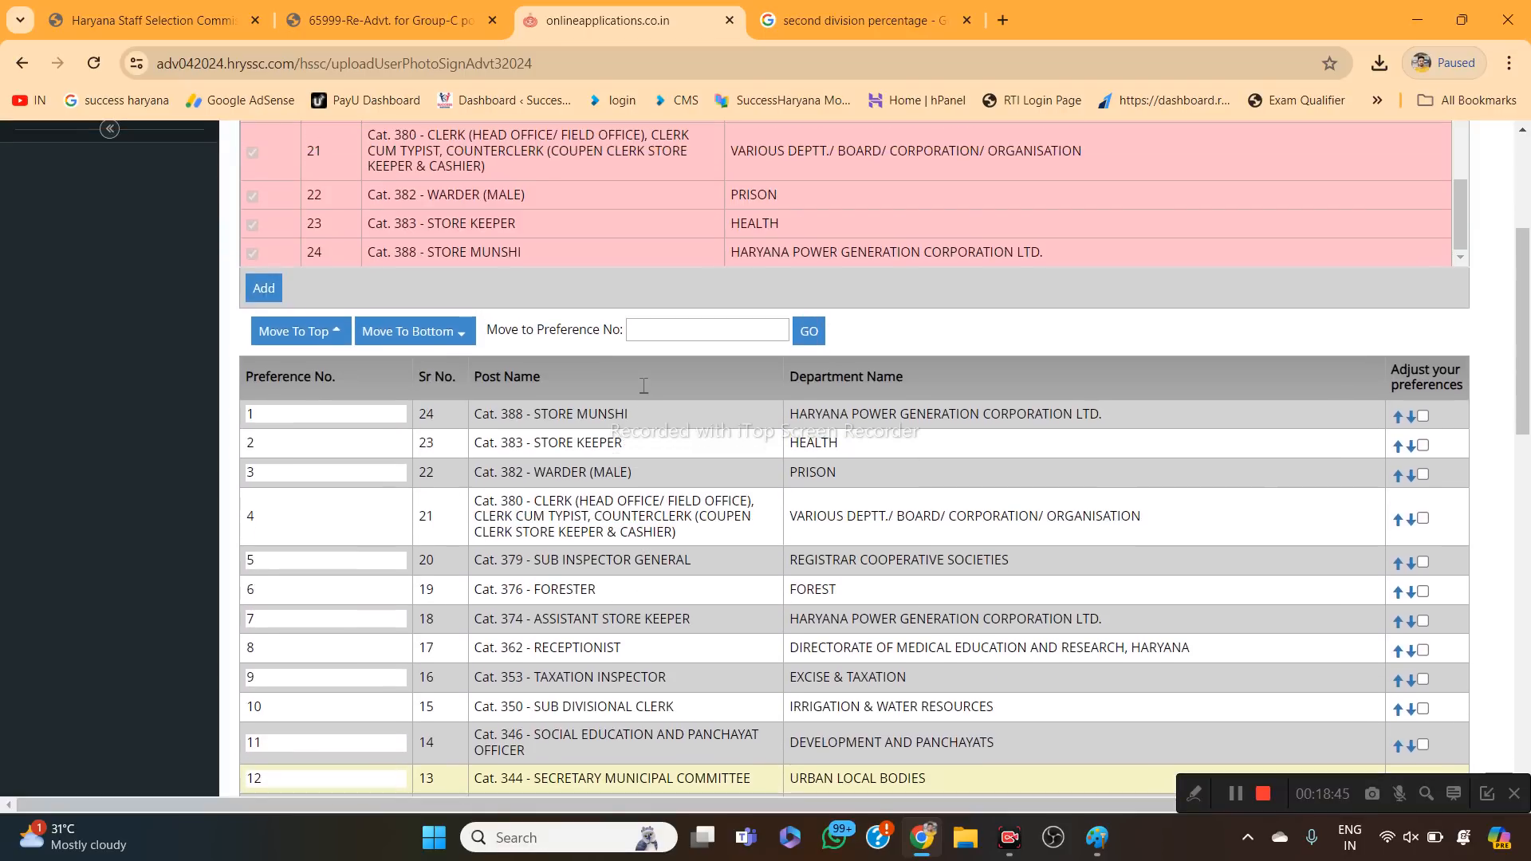
left_click(271, 292)
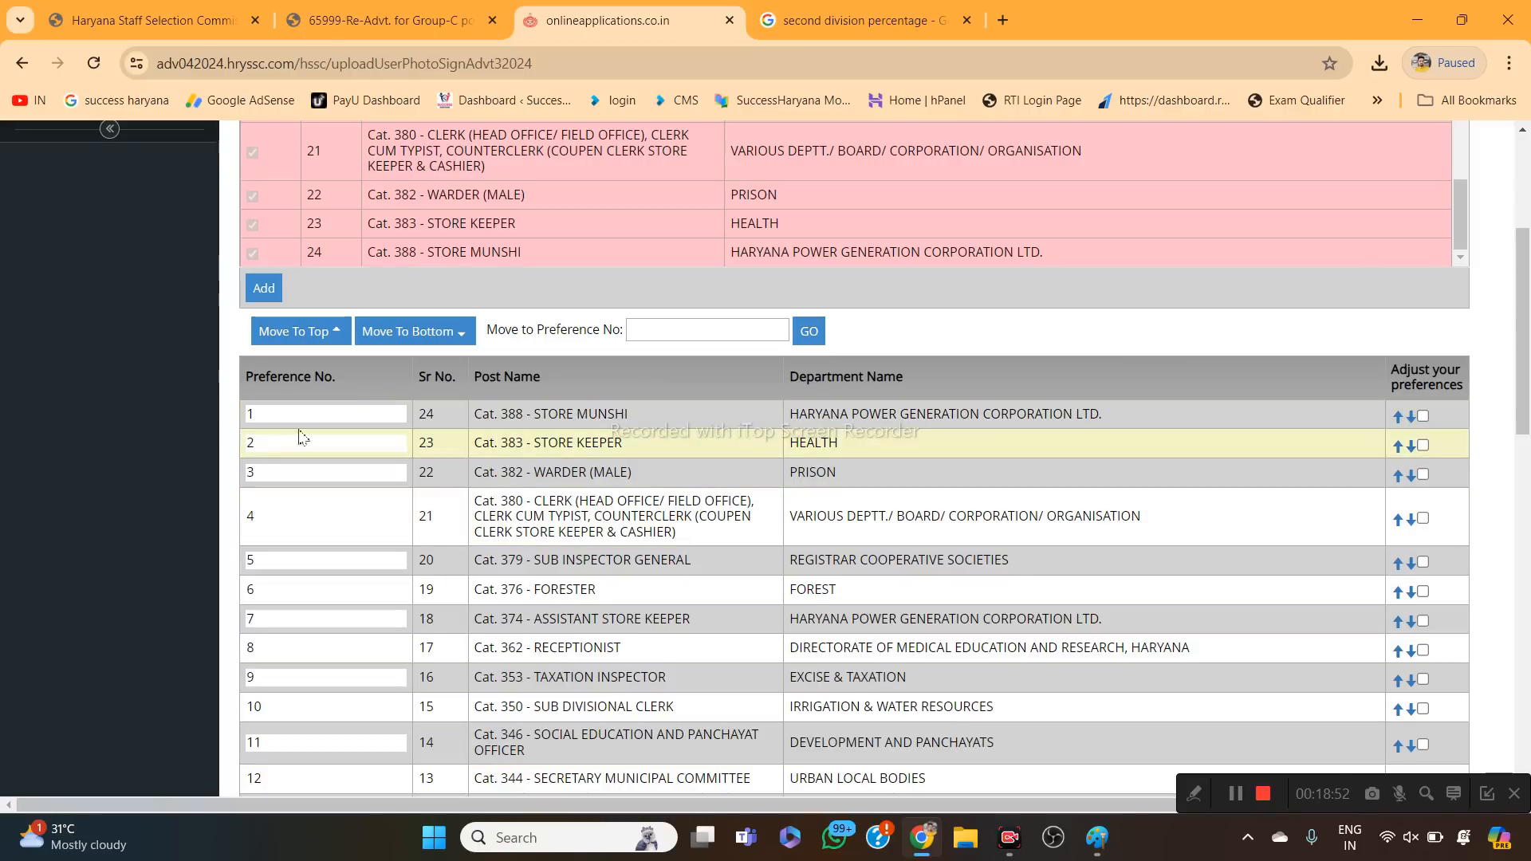
left_click(1411, 417)
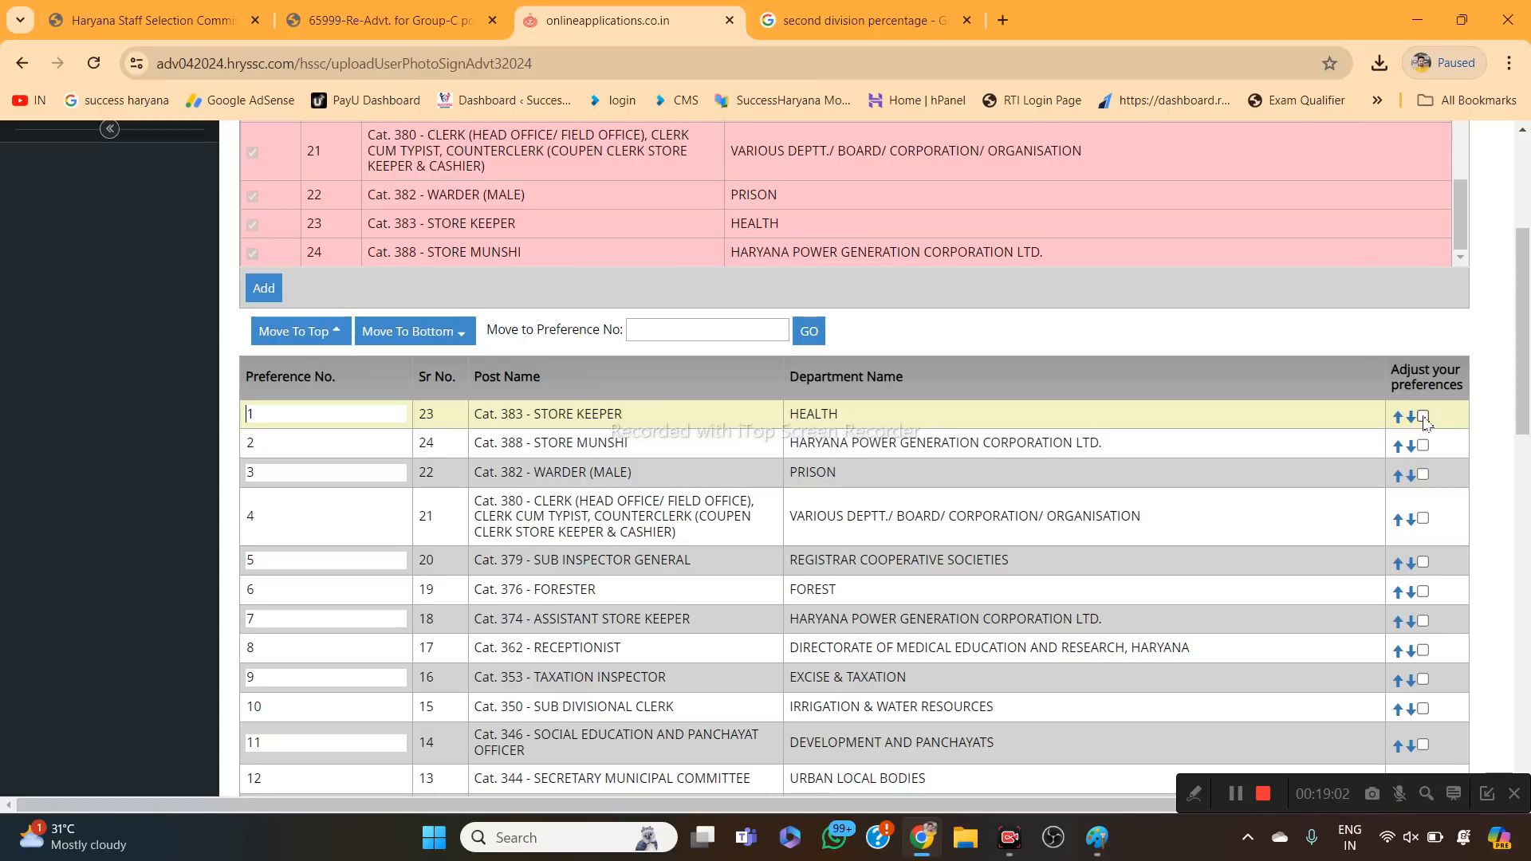
left_click(1413, 423)
left_click(1411, 420)
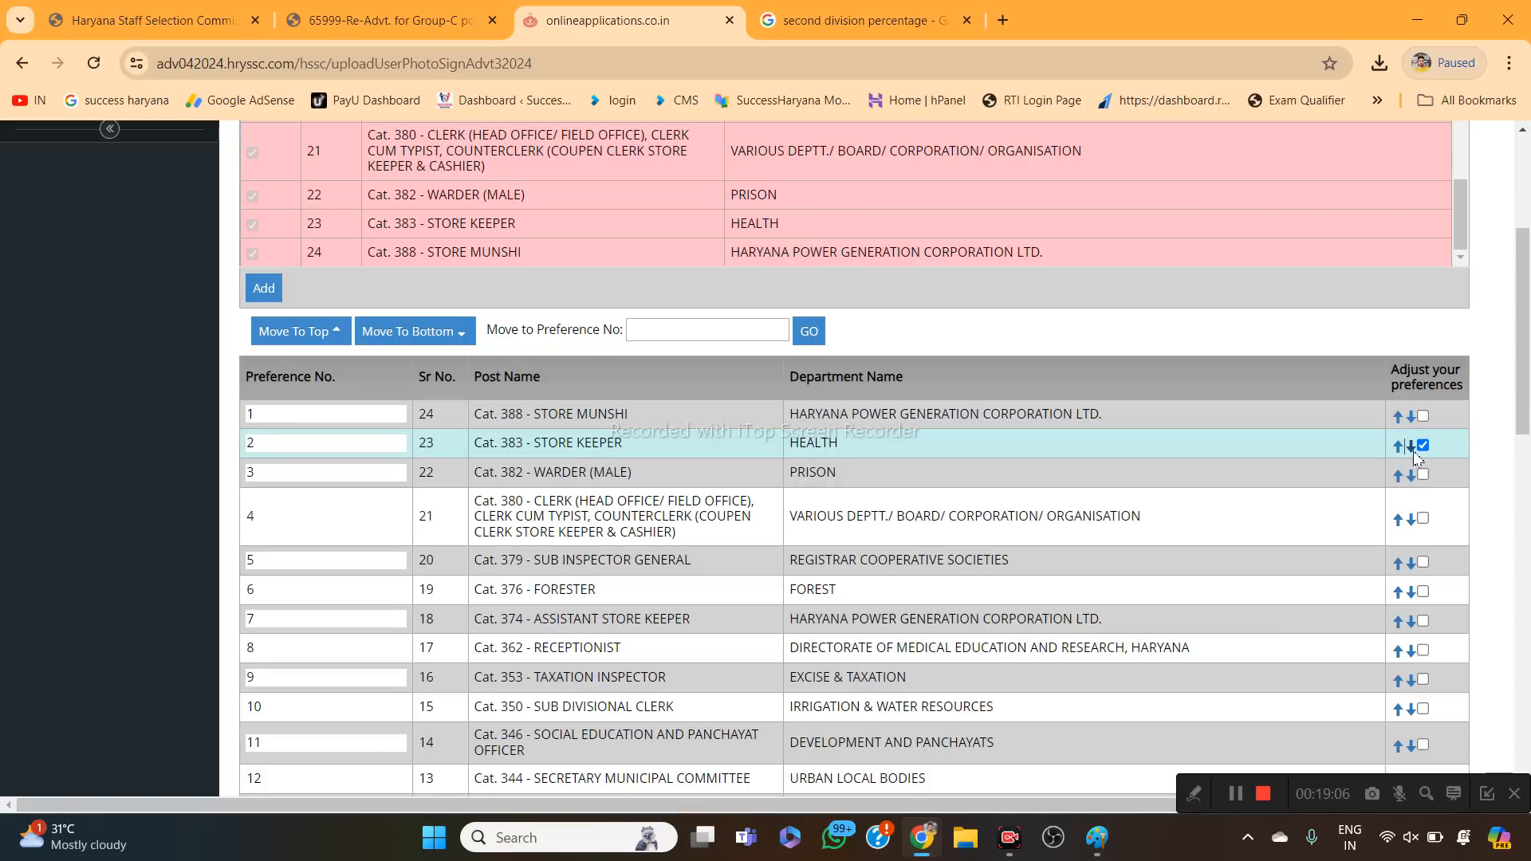
left_click(1412, 448)
left_click(1412, 478)
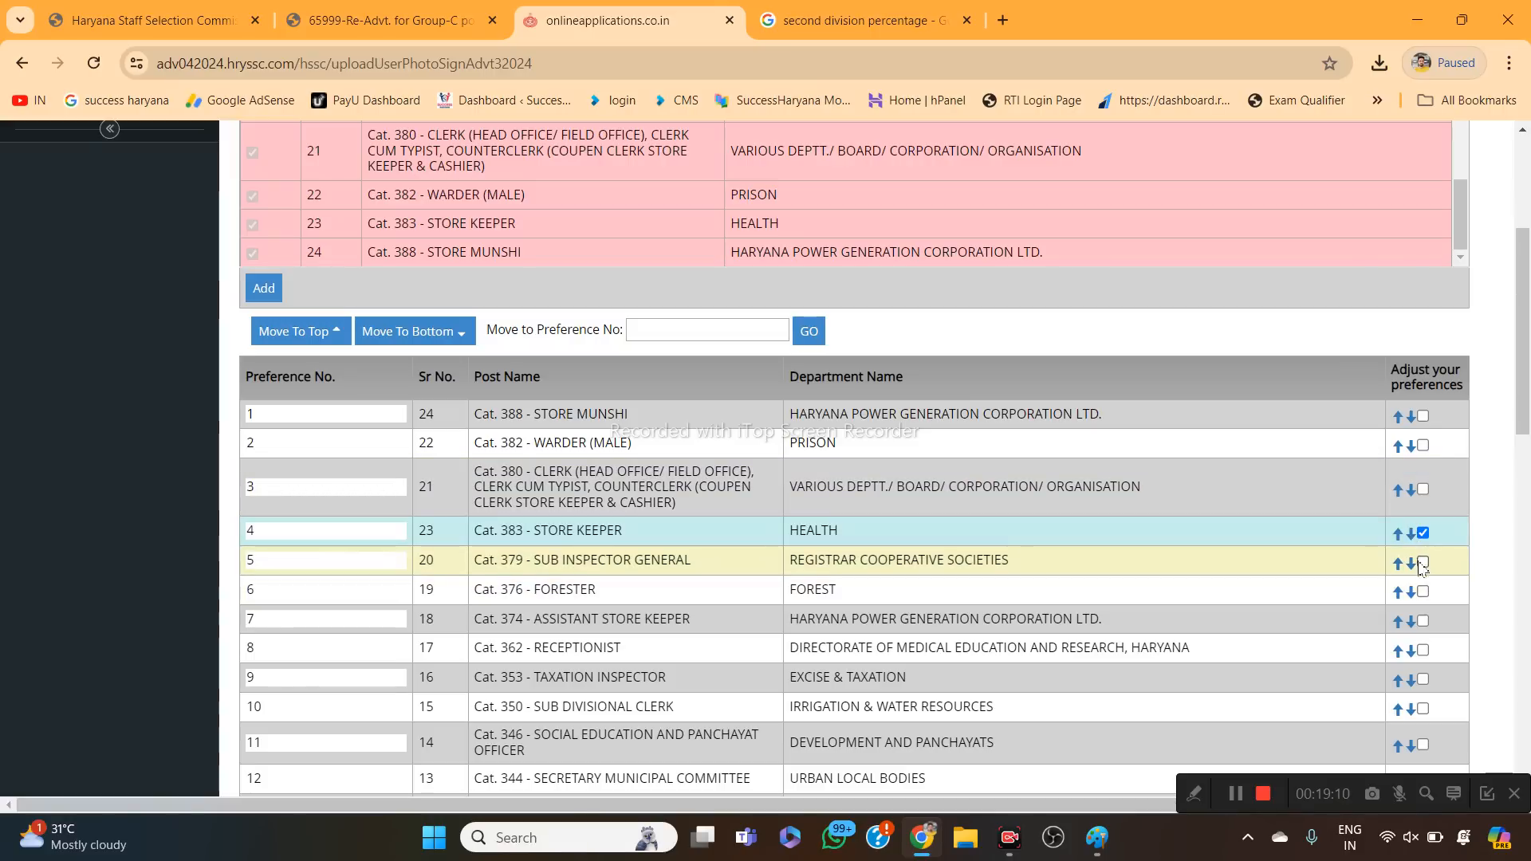
left_click(1410, 534)
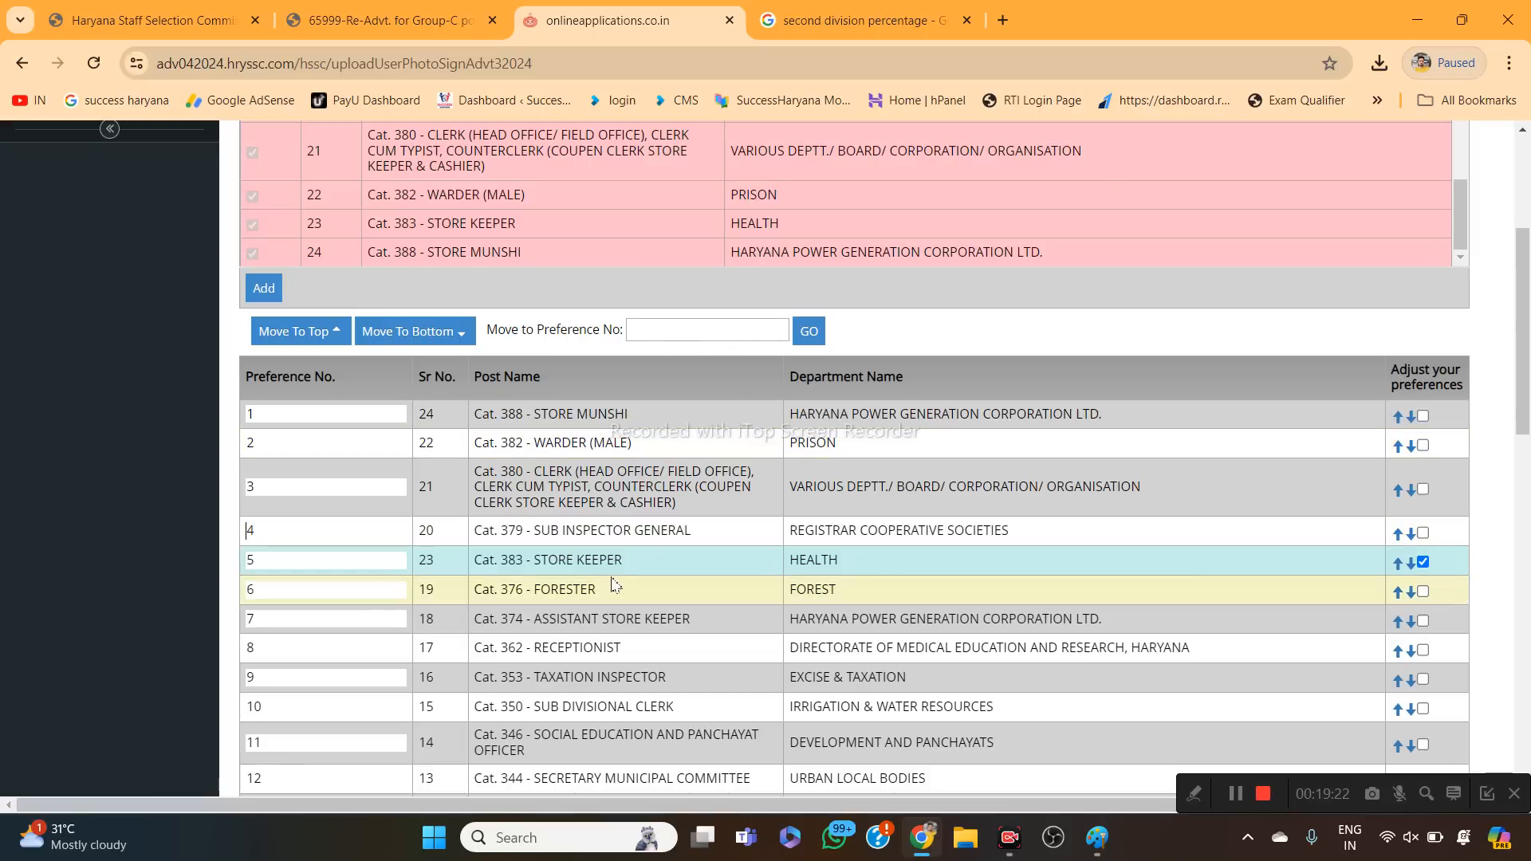
Move the selected Cat. 383 Store Keeper directly to preference number 24 and check the reordered list.
scroll(470, 578, "down", 6)
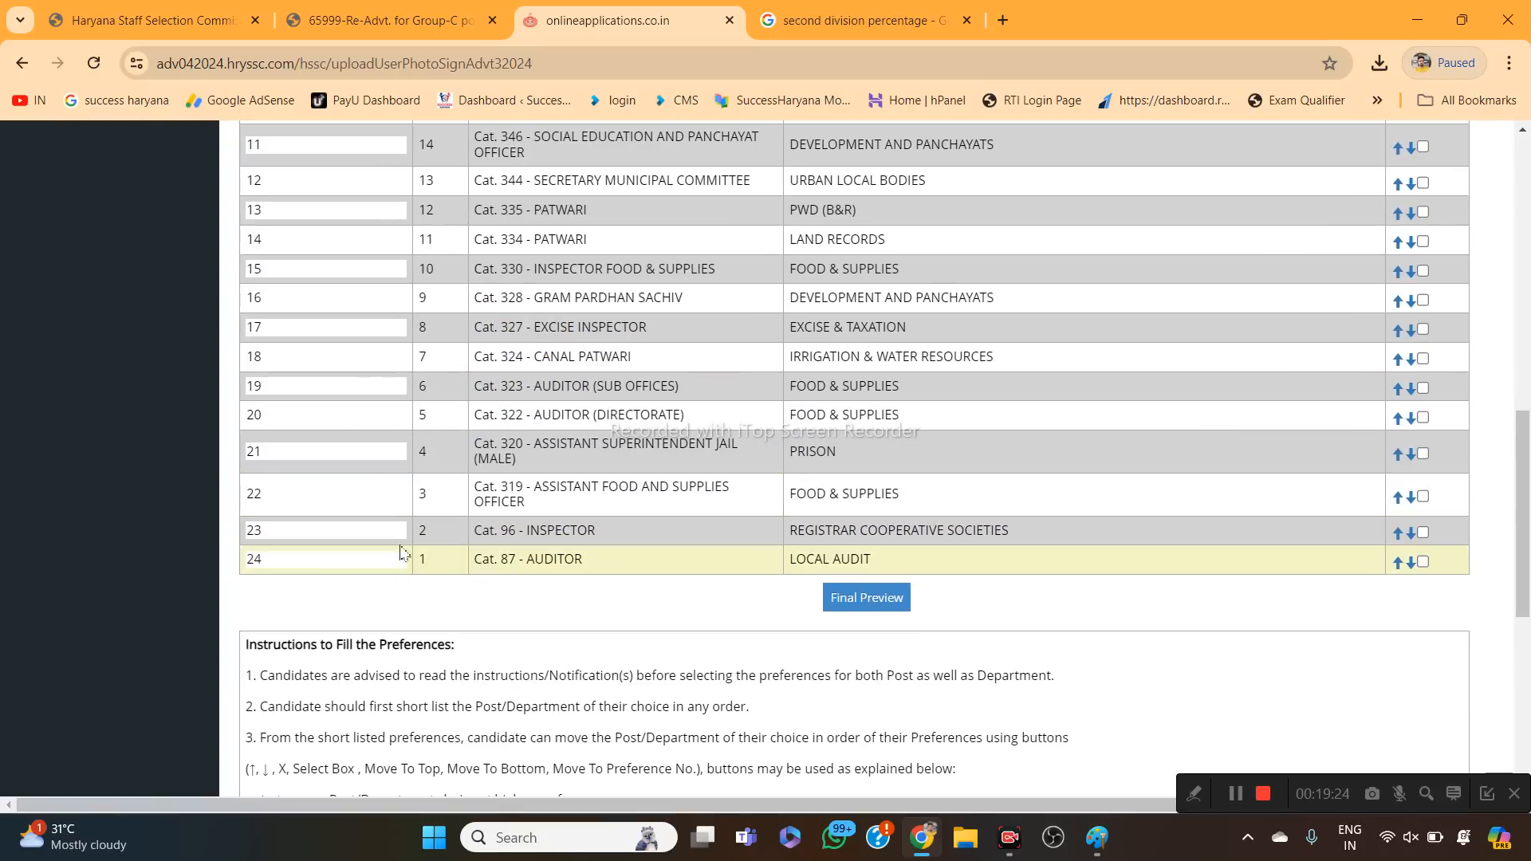
scroll(405, 554, "up", 8)
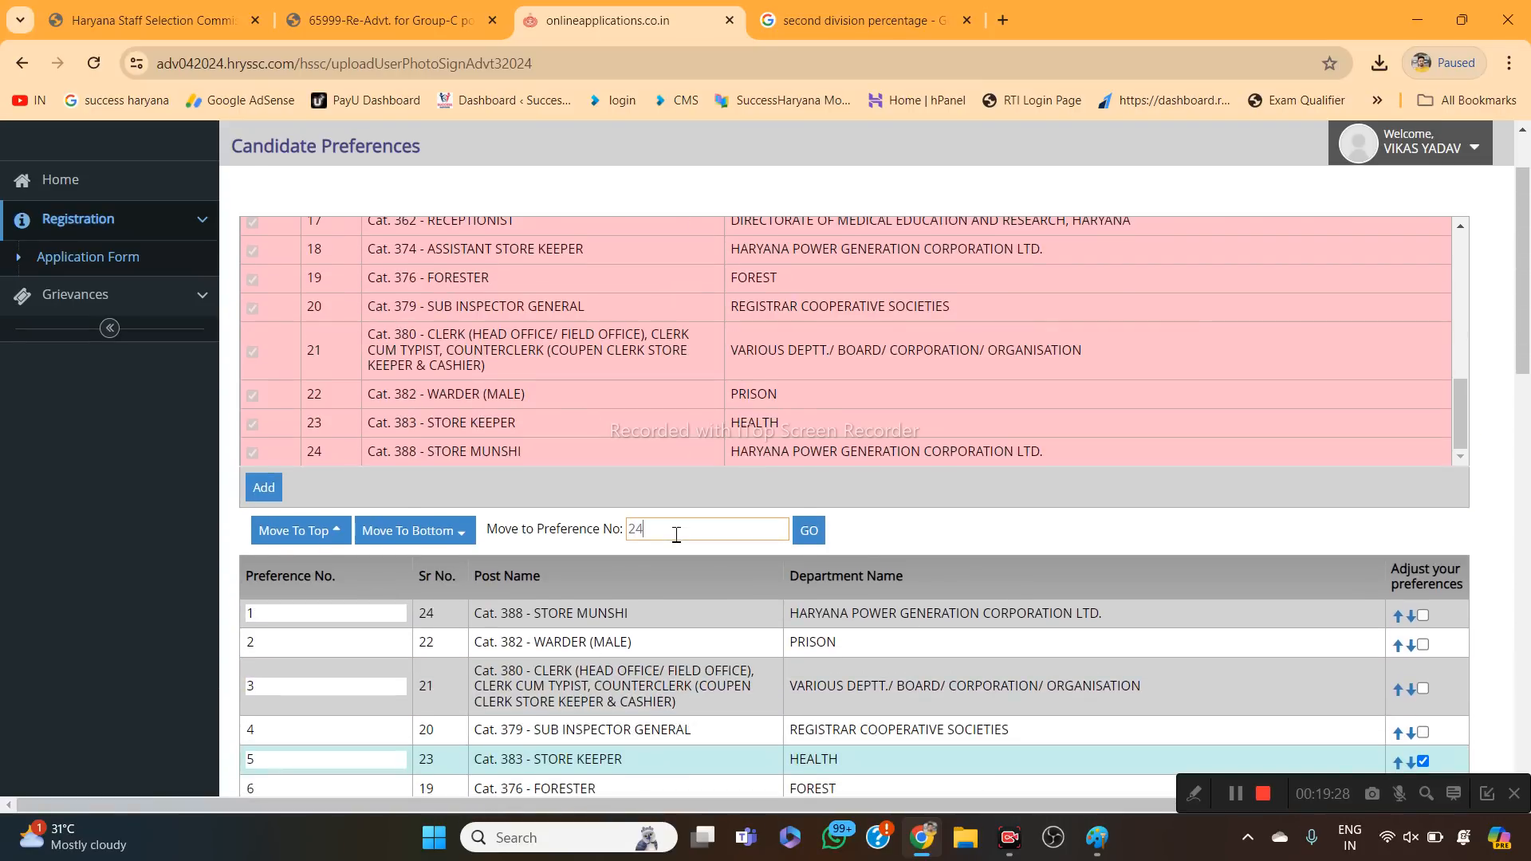
scroll(676, 534, "up", 2)
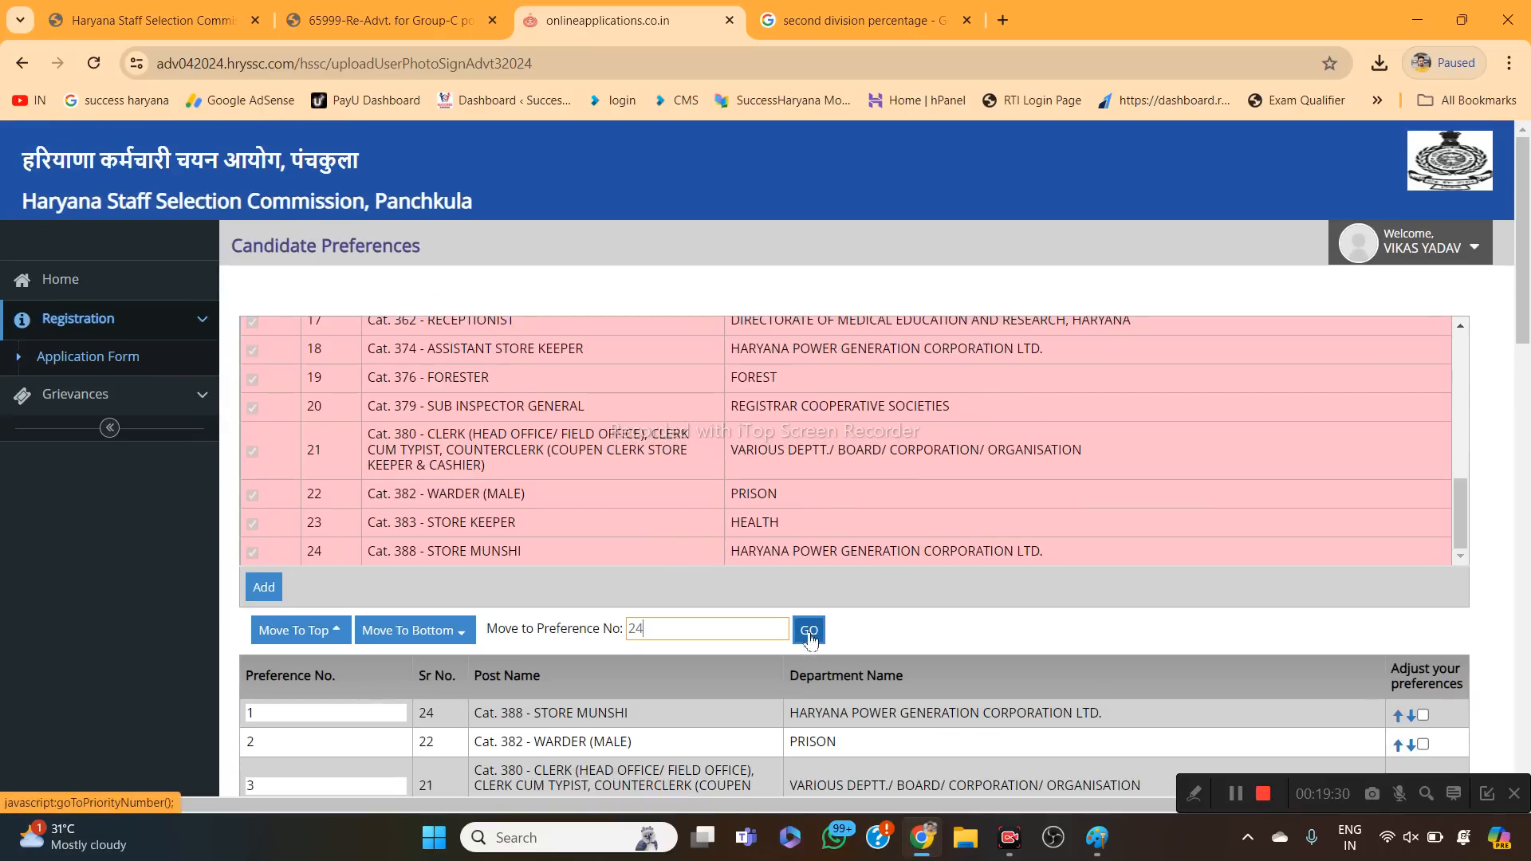
scroll(833, 603, "down", 3)
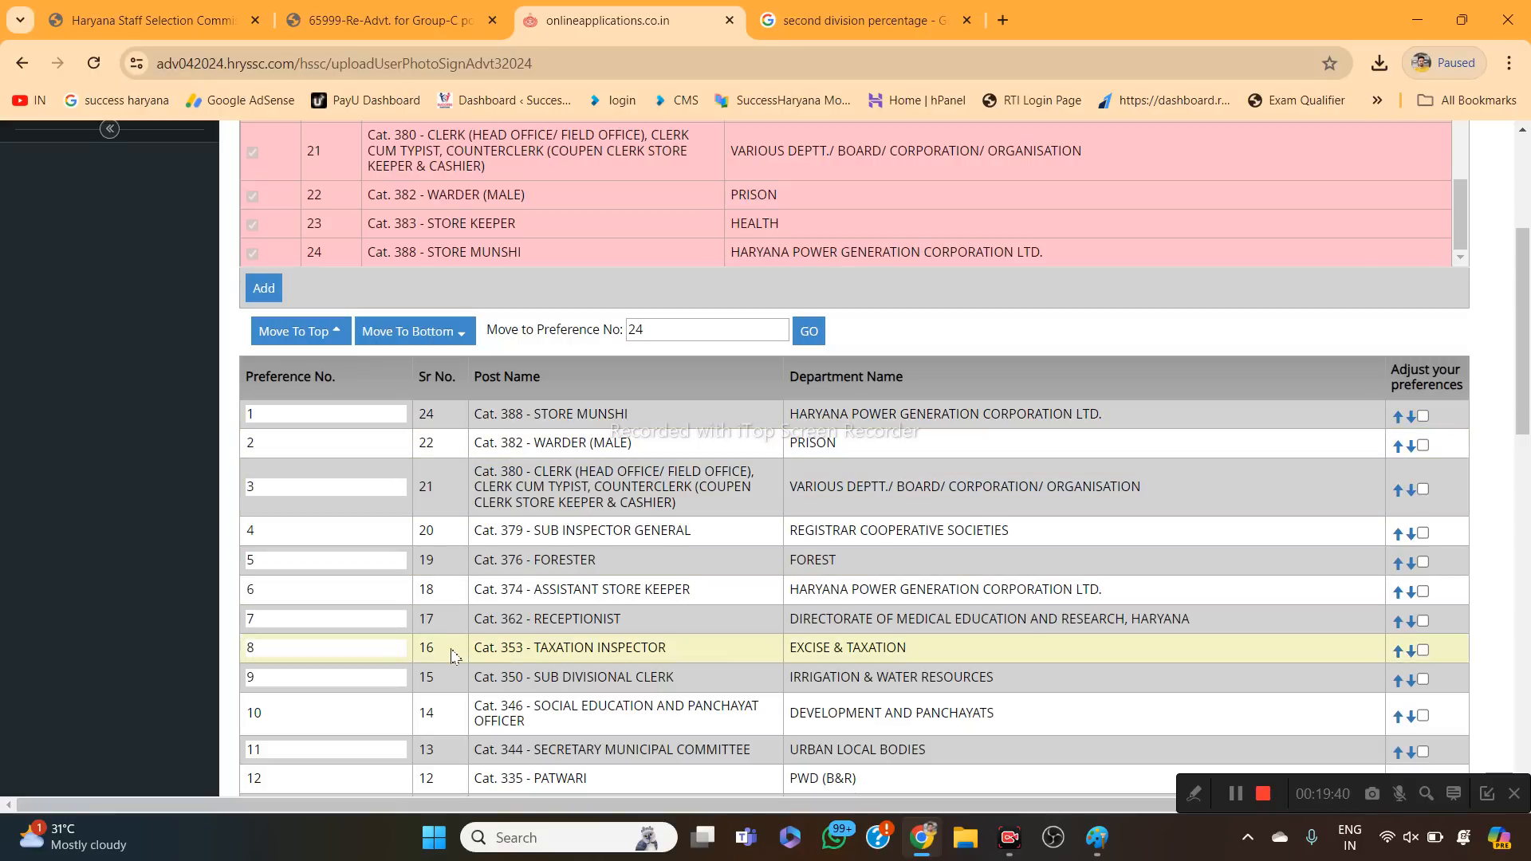
scroll(452, 642, "down", 4)
scroll(452, 642, "down", 5)
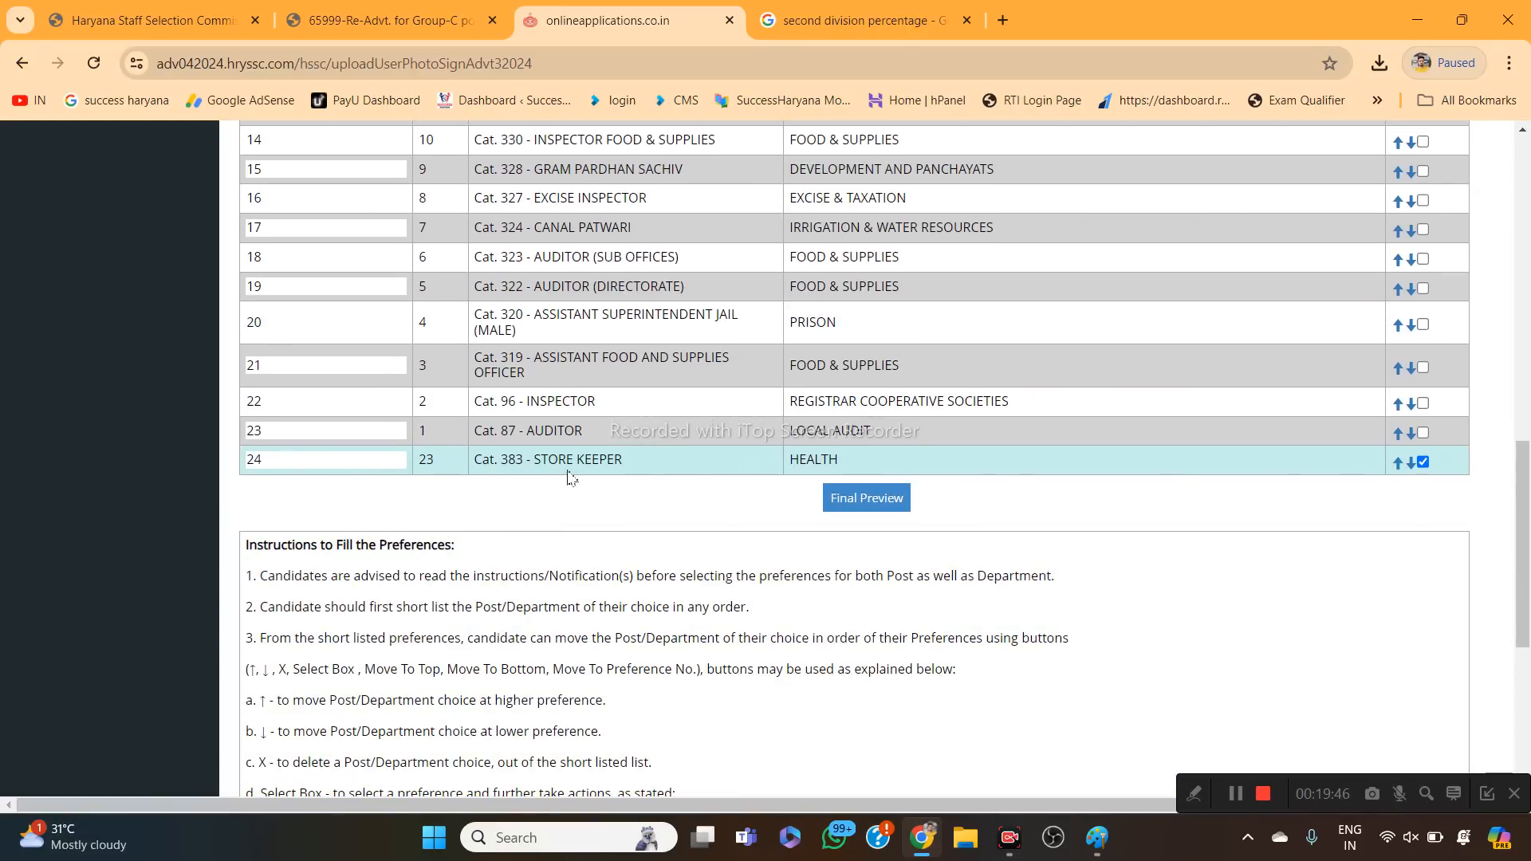
scroll(291, 331, "up", 10)
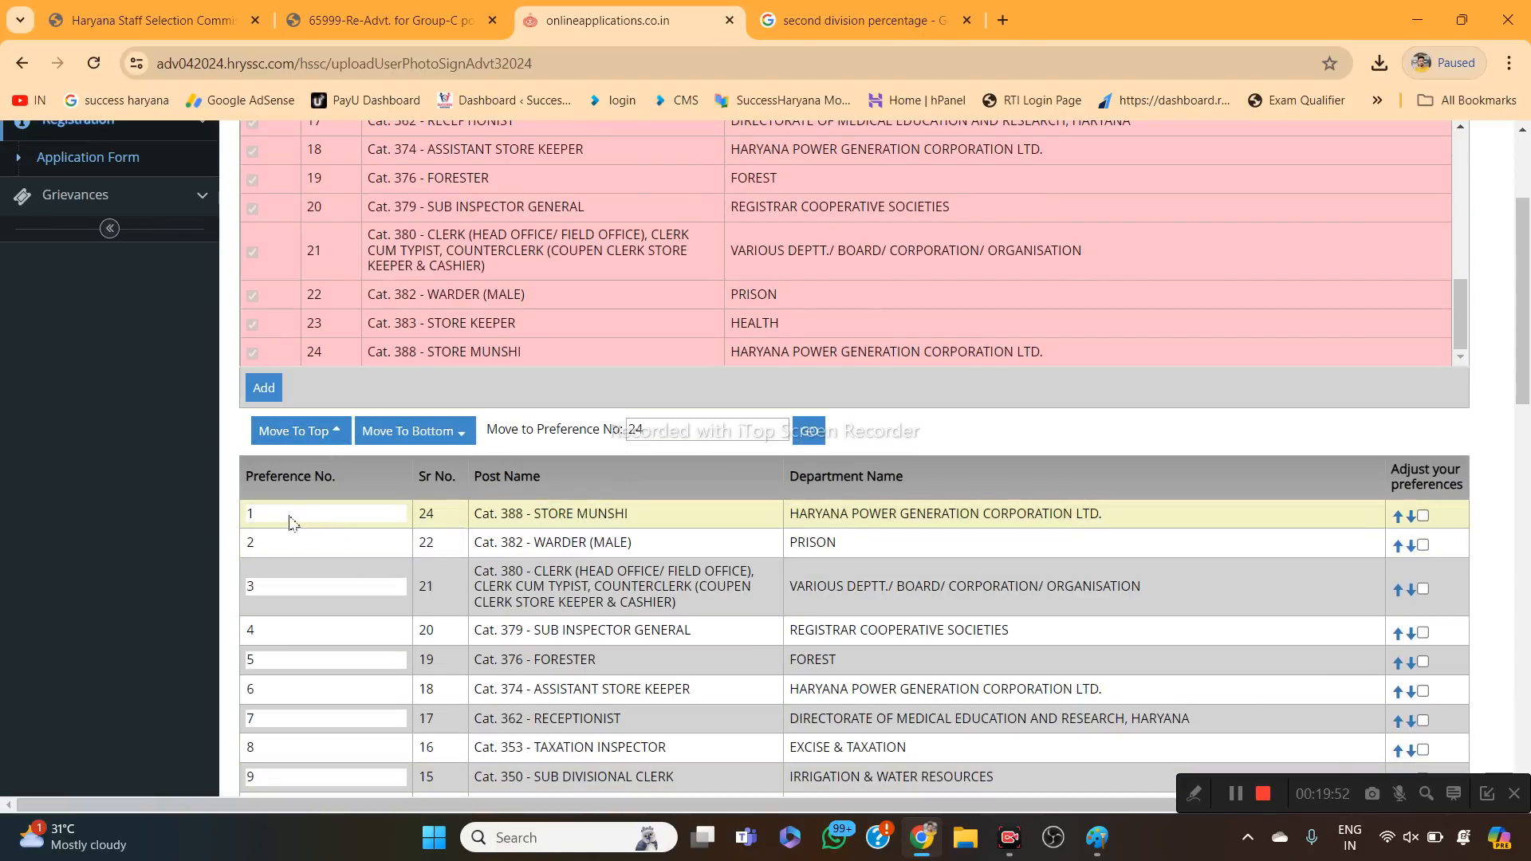
scroll(307, 598, "down", 5)
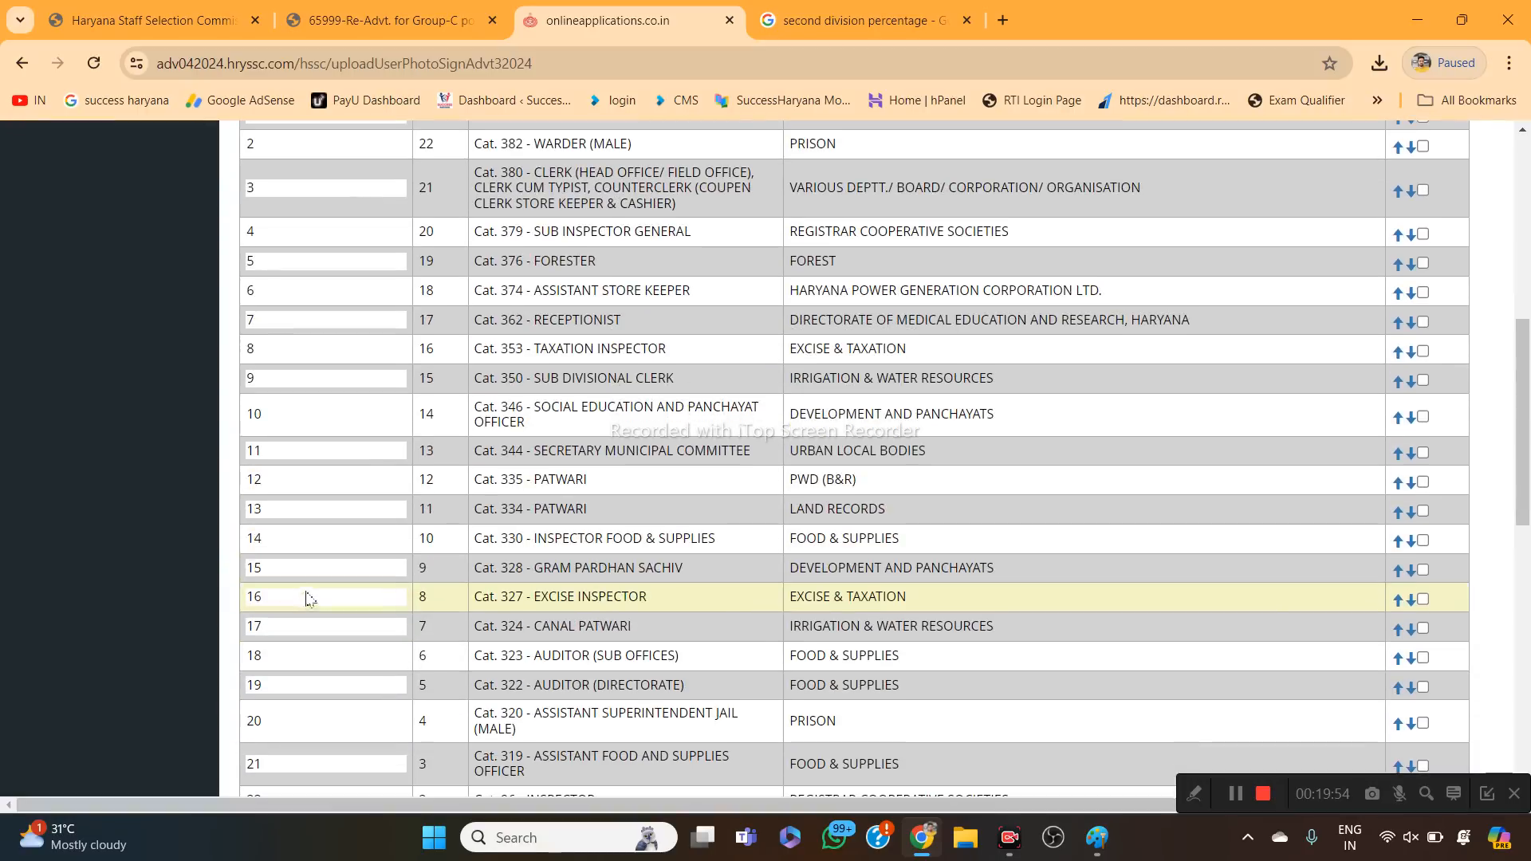
scroll(303, 718, "down", 3)
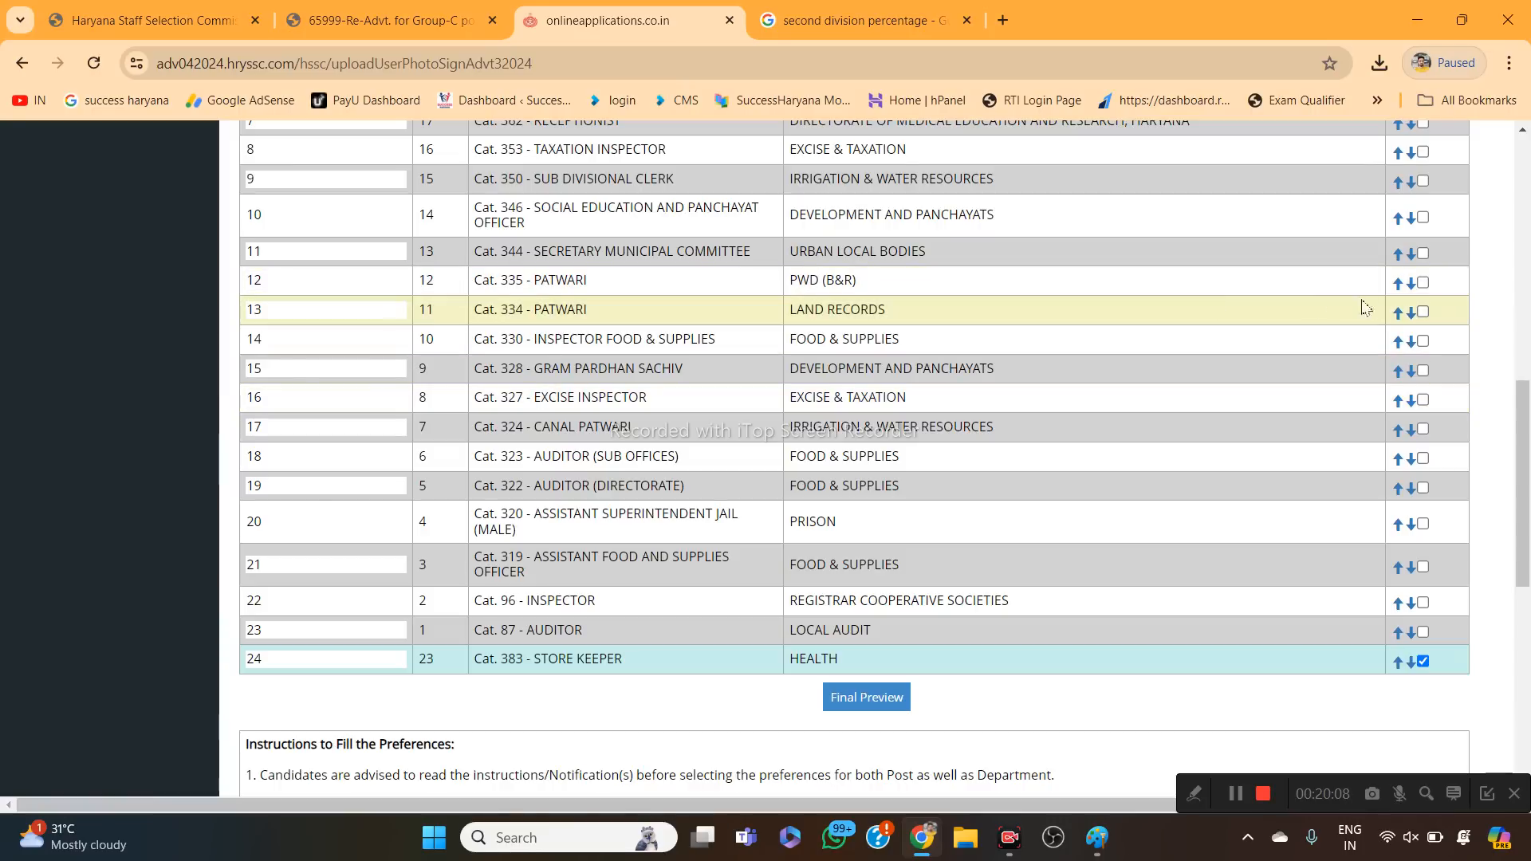
Select Cat. 334 Patwari in addition to Cat. 383 Store Keeper and apply a move to preference number 1.
left_click(1423, 312)
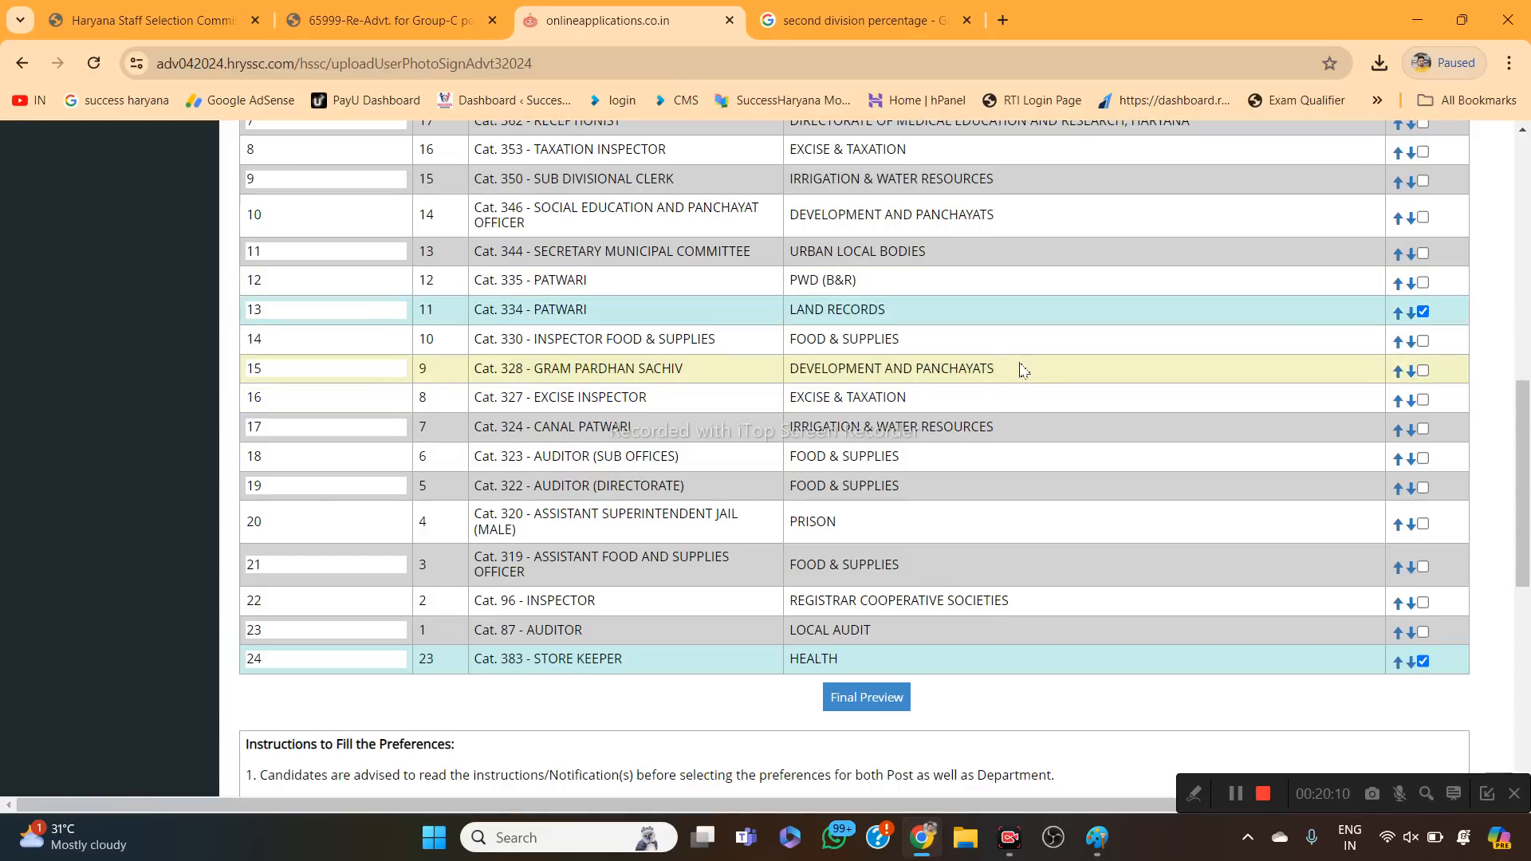
scroll(1023, 369, "up", 5)
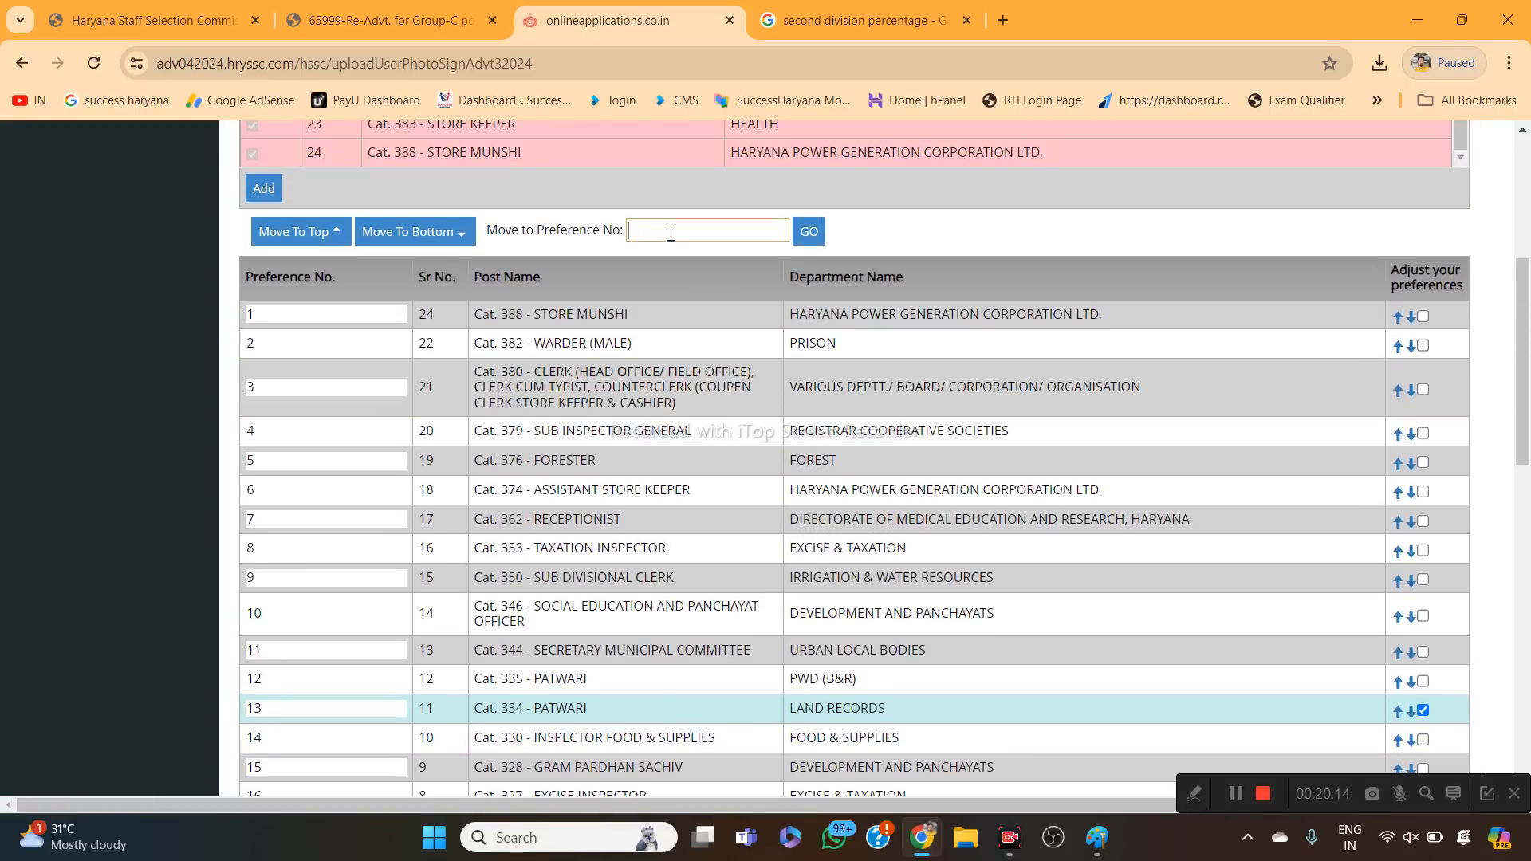
type("1")
left_click(809, 232)
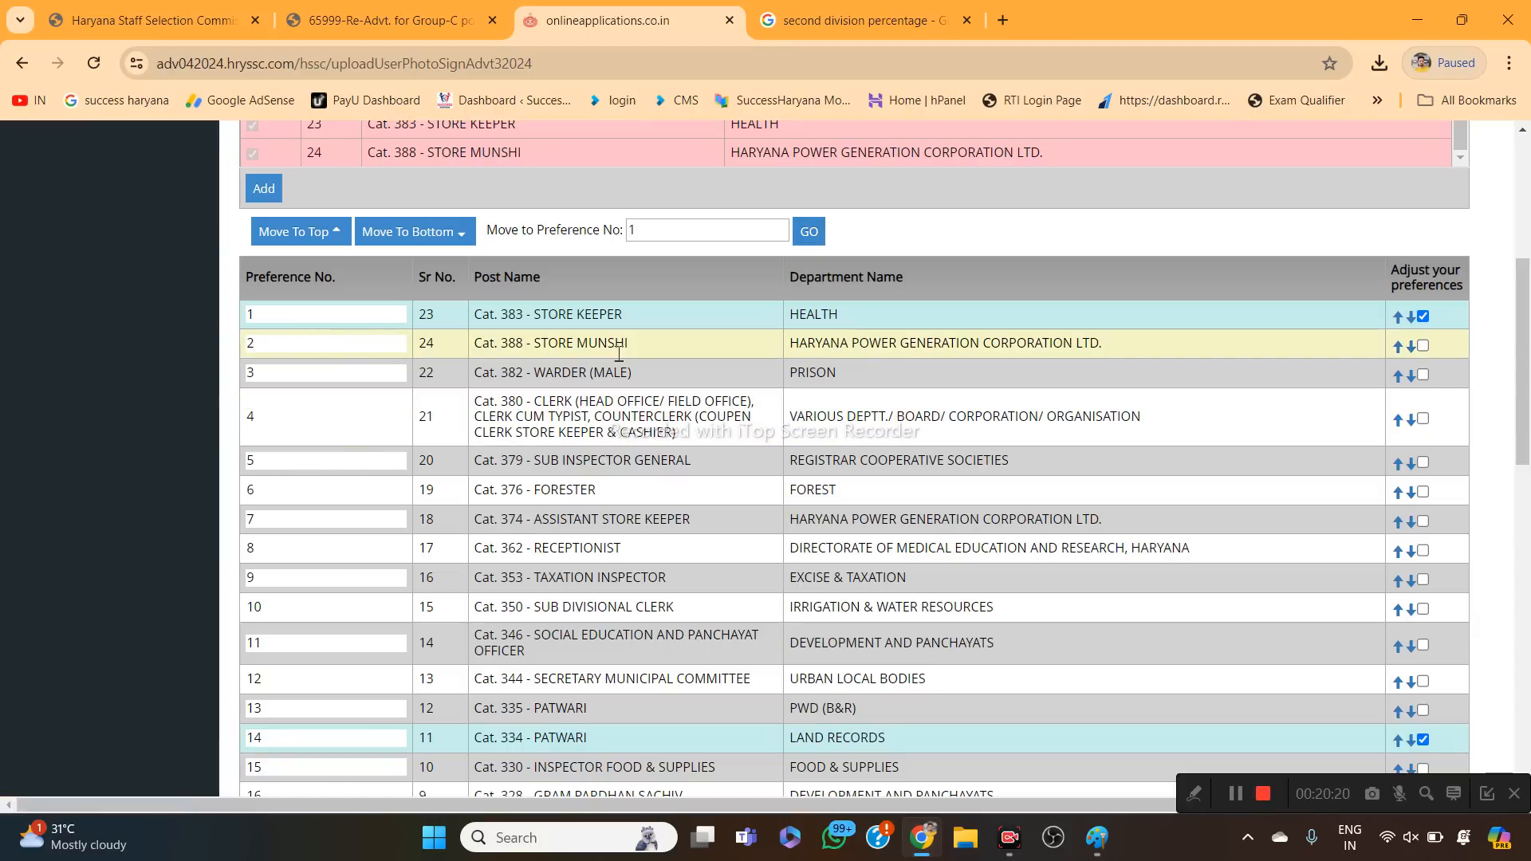
Deselect Cat. 383 Store Keeper, move Cat. 334 Patwari alone to preference number 1, and clear its selection.
scroll(387, 521, "down", 2)
scroll(387, 521, "down", 3)
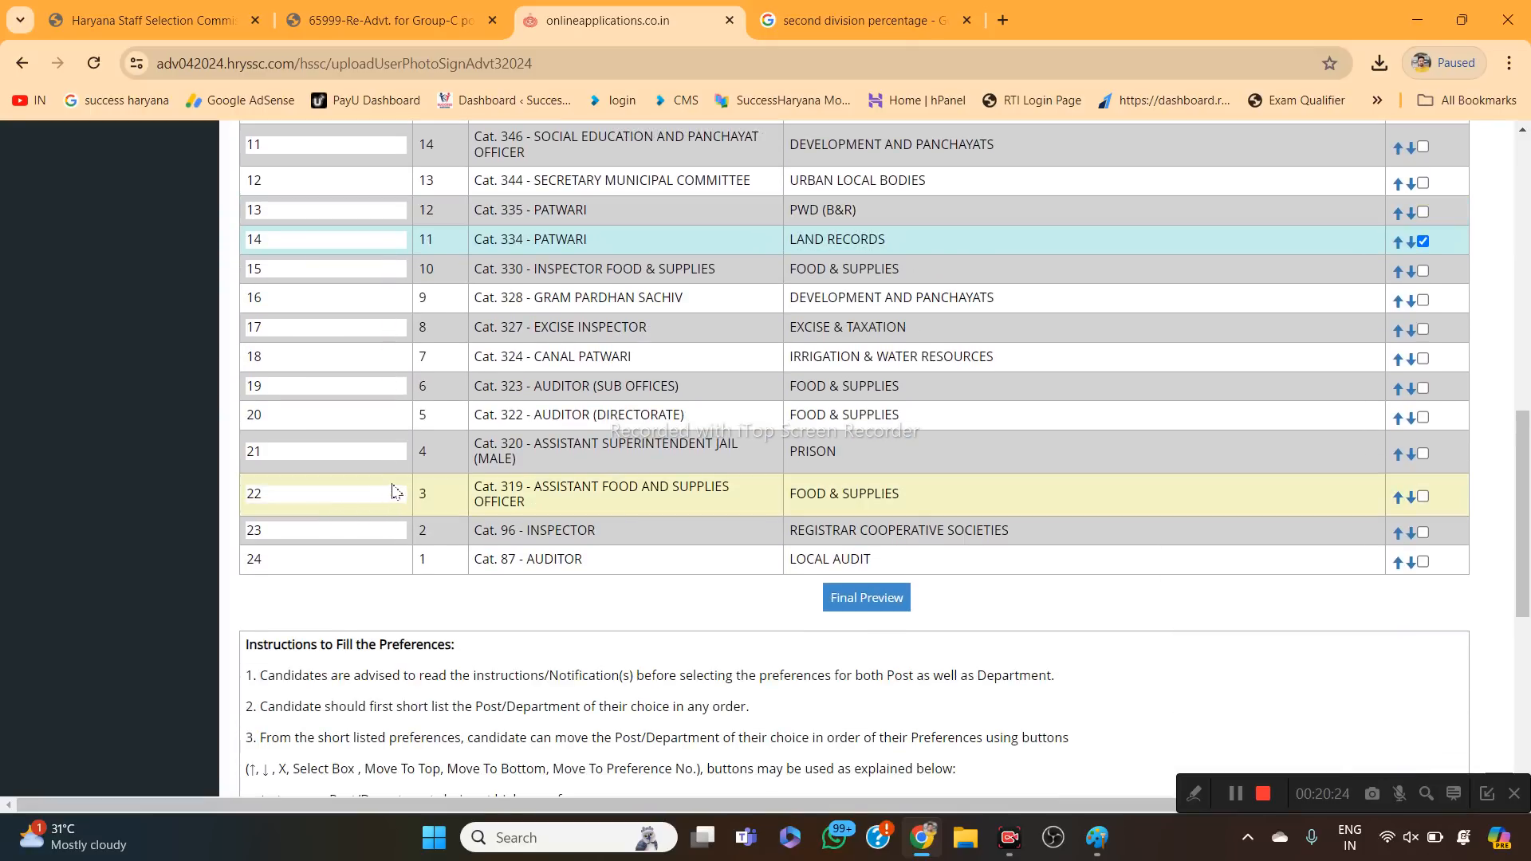
scroll(396, 490, "up", 3)
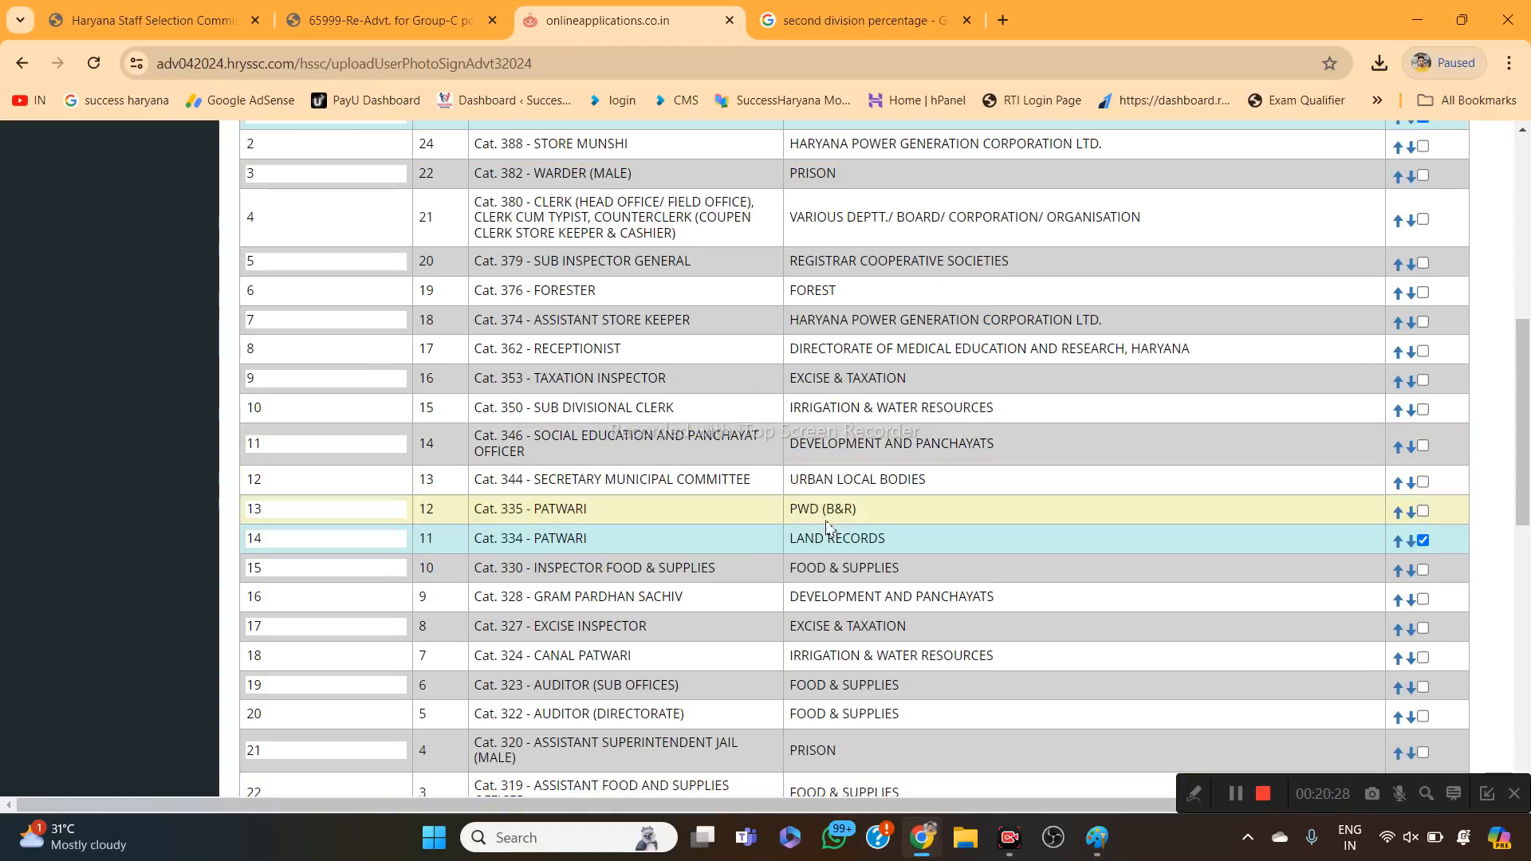
scroll(821, 494, "up", 2)
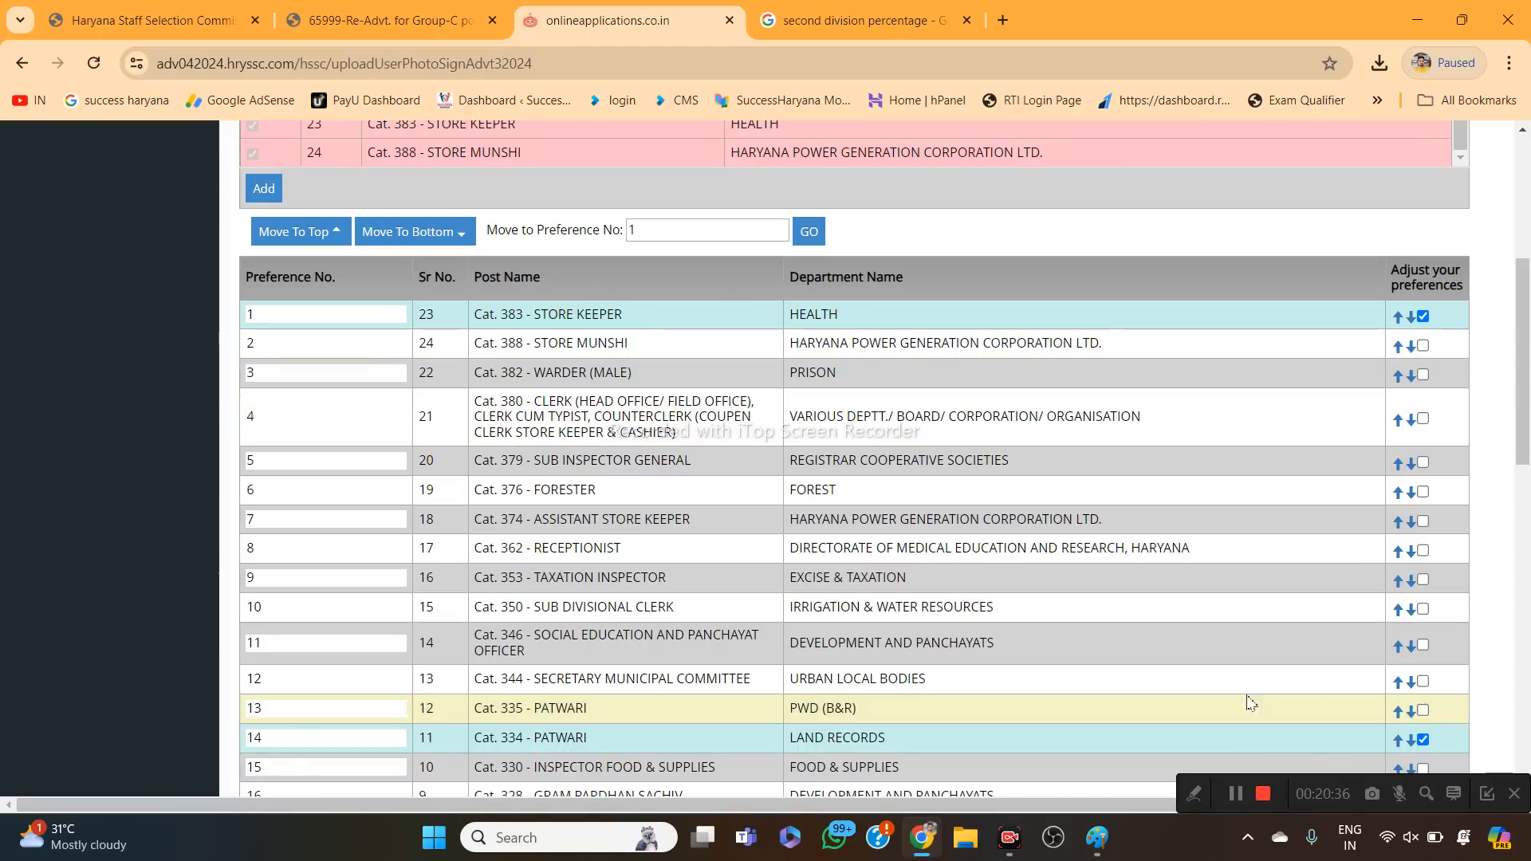
left_click(1424, 316)
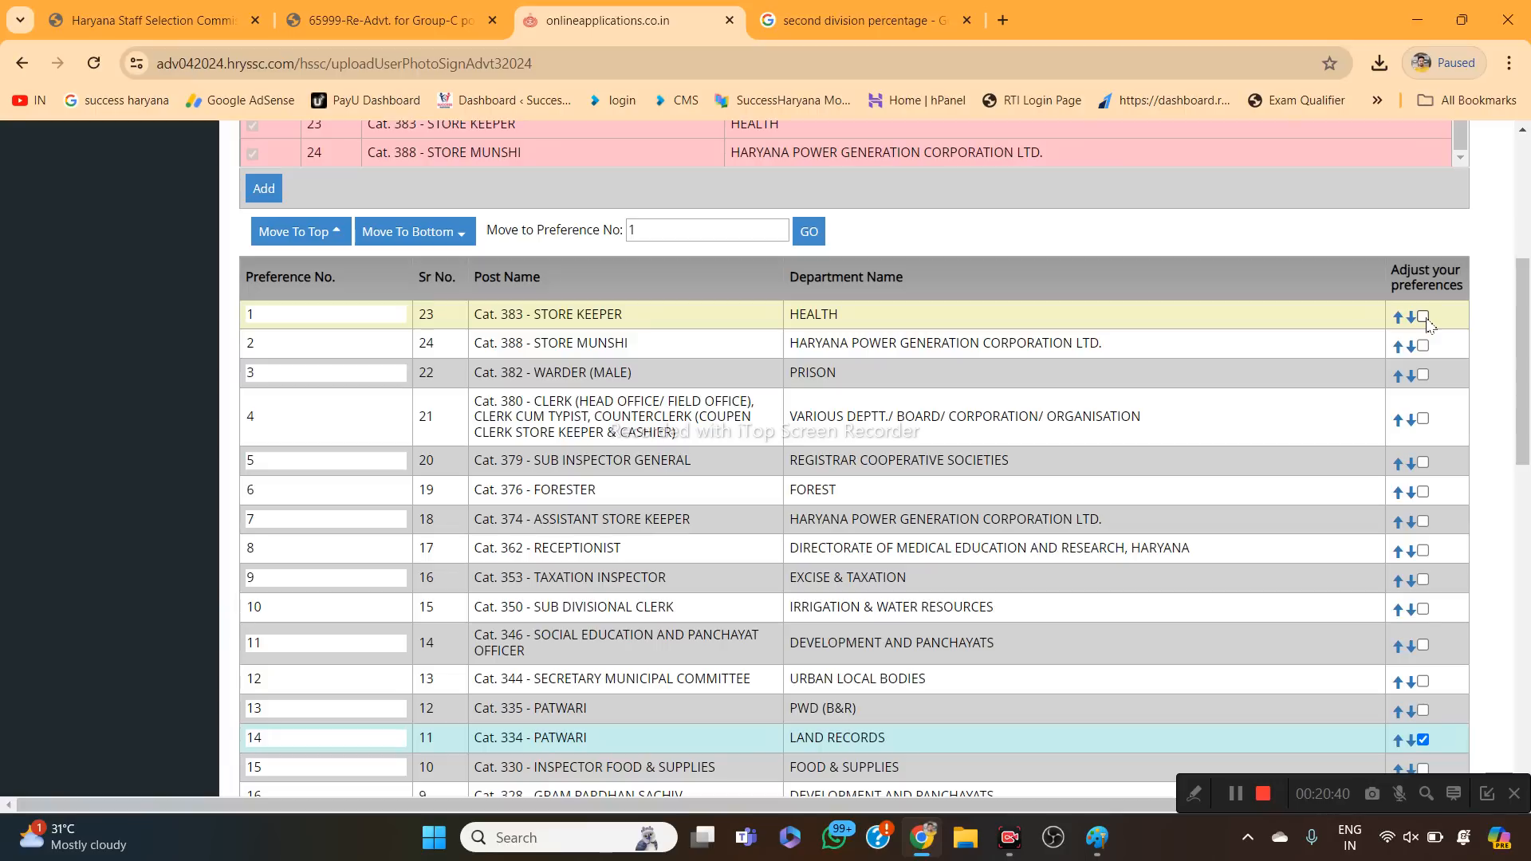
left_click(808, 232)
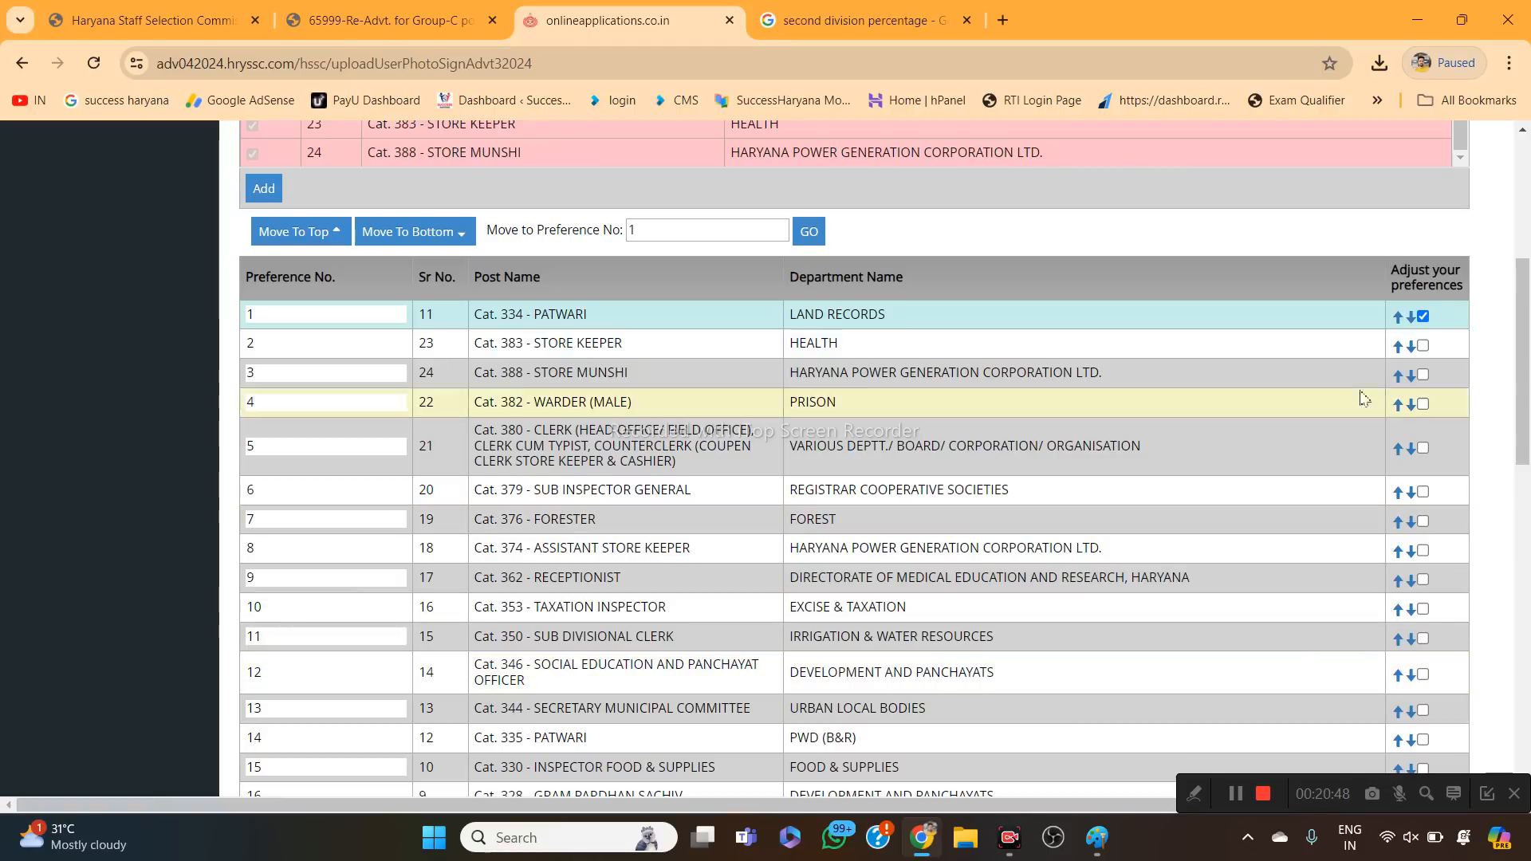
left_click(1424, 317)
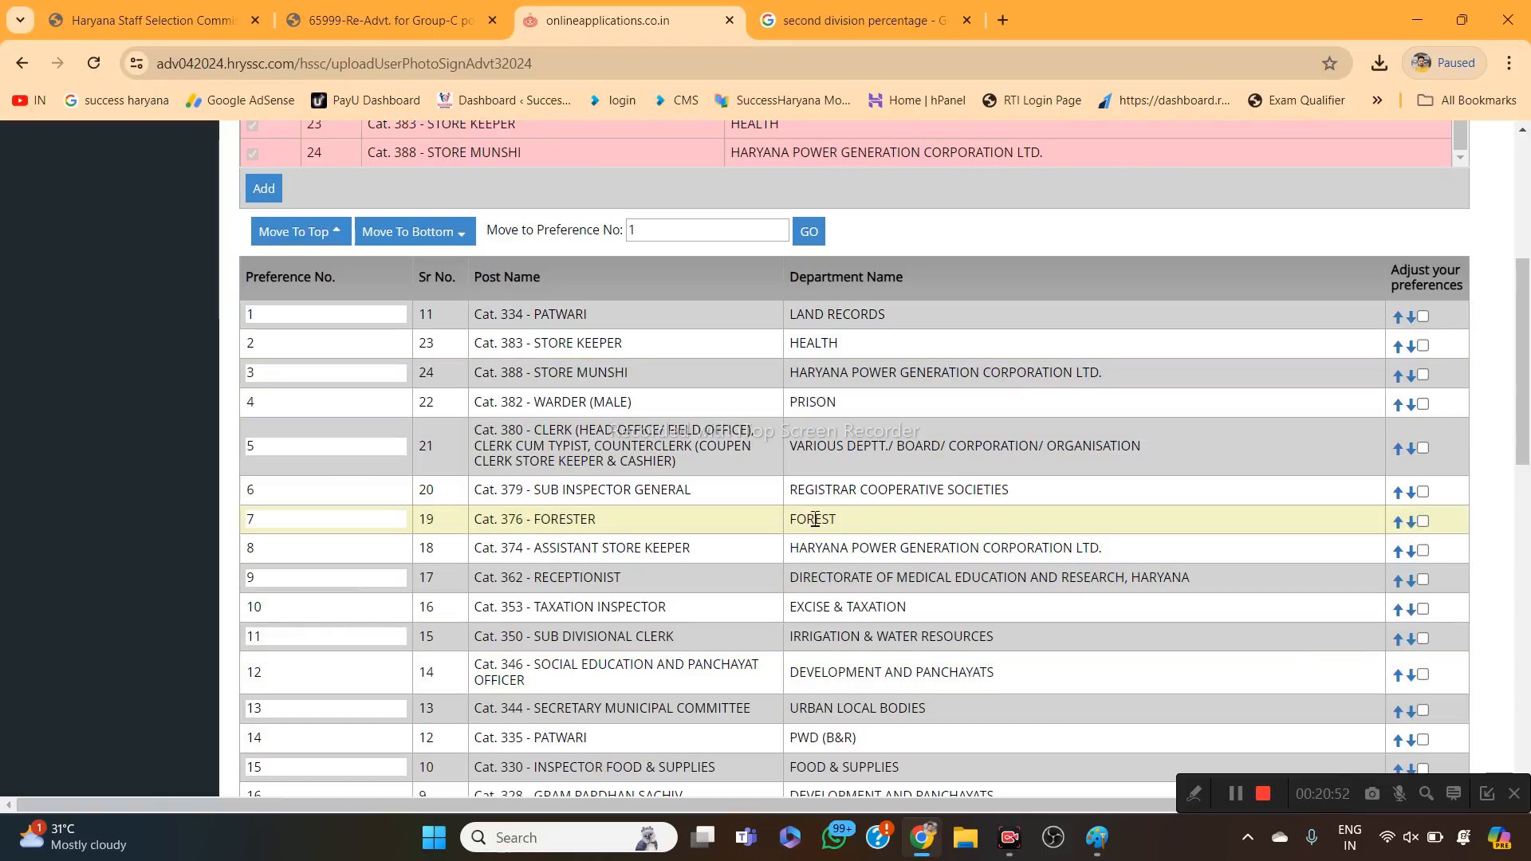
Move Cat. 376 Forester to preference number 2 and clear its selection.
left_click(1424, 521)
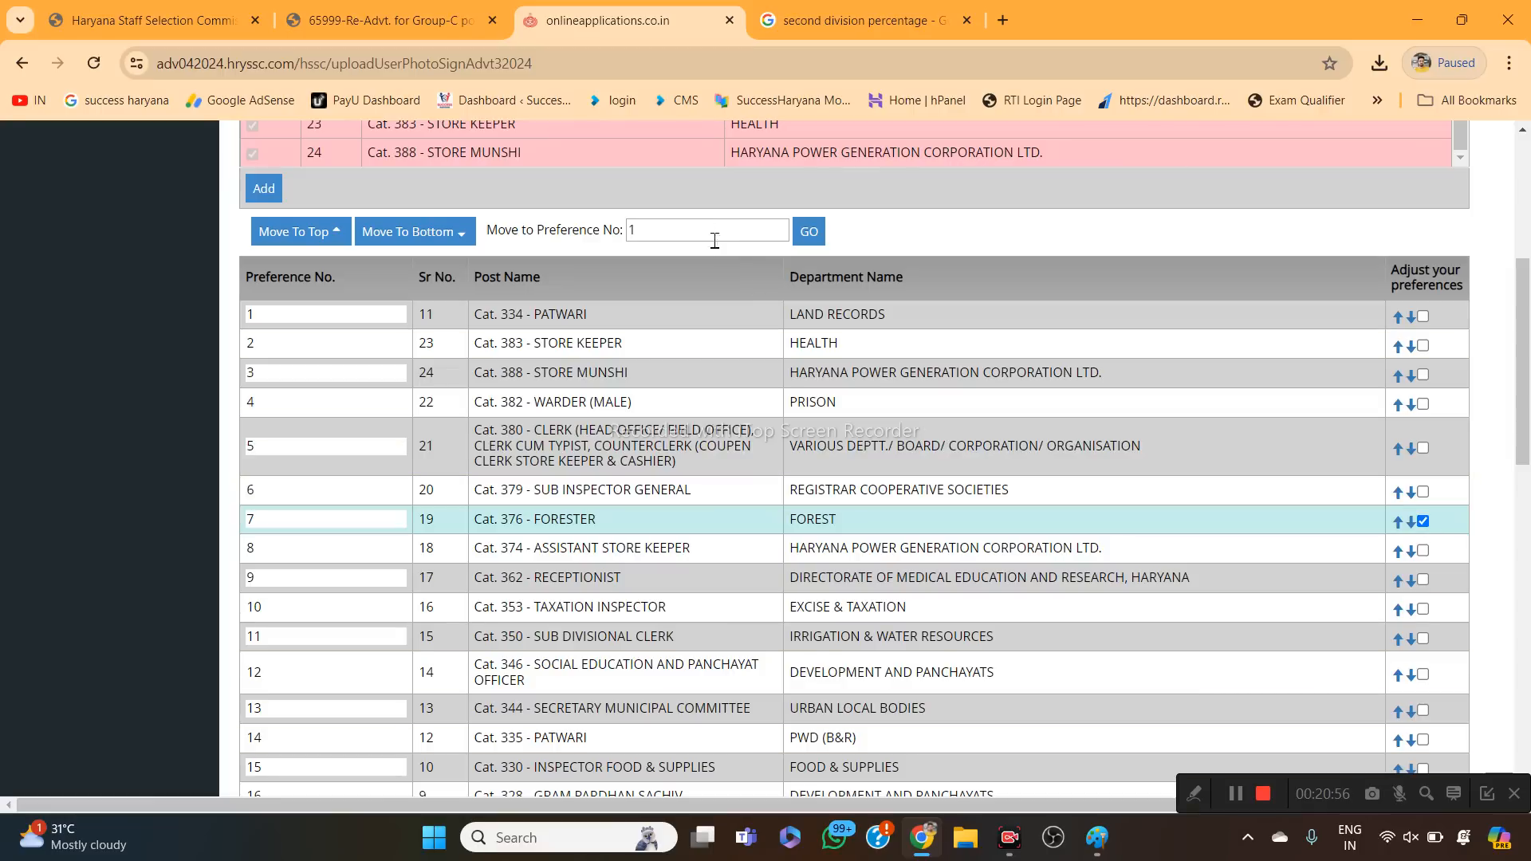
left_click(708, 231)
type("2")
left_click(817, 238)
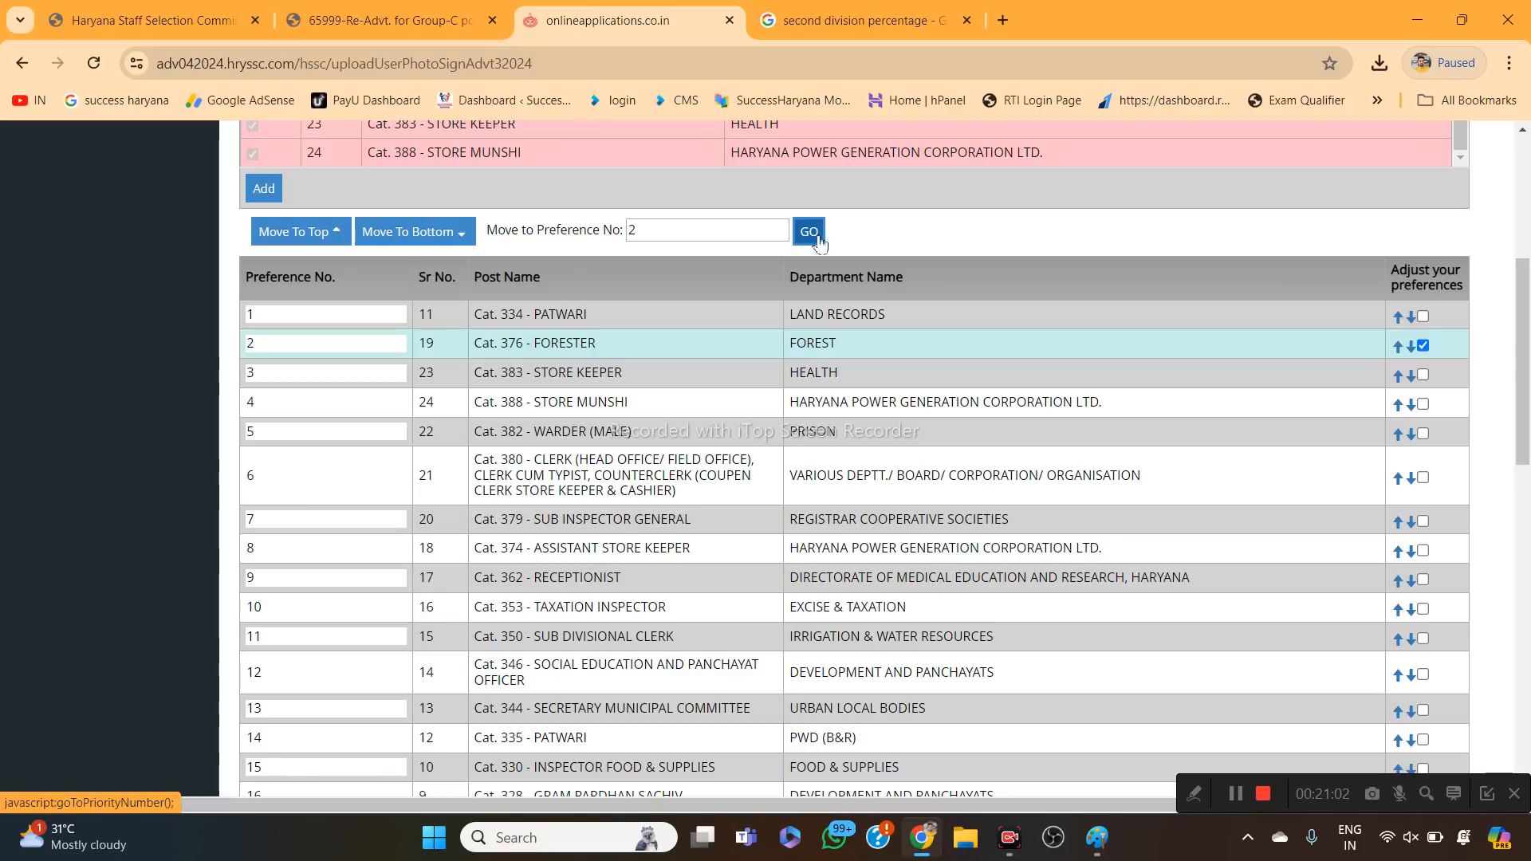
left_click(1424, 348)
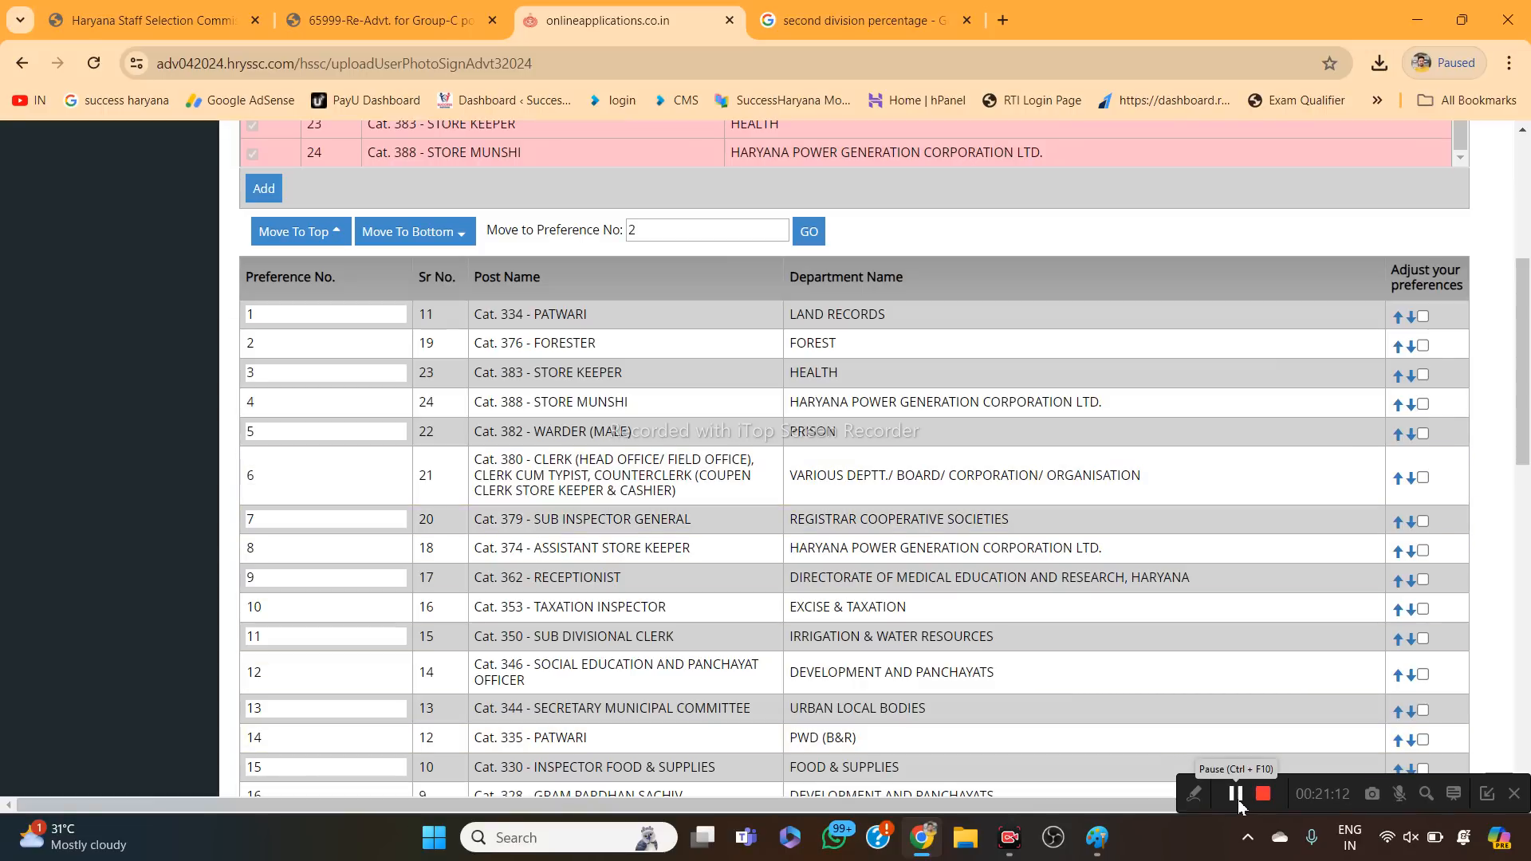
Open the final preview of the complete post preference list.
scroll(1087, 571, "down", 12)
scroll(1037, 542, "up", 3)
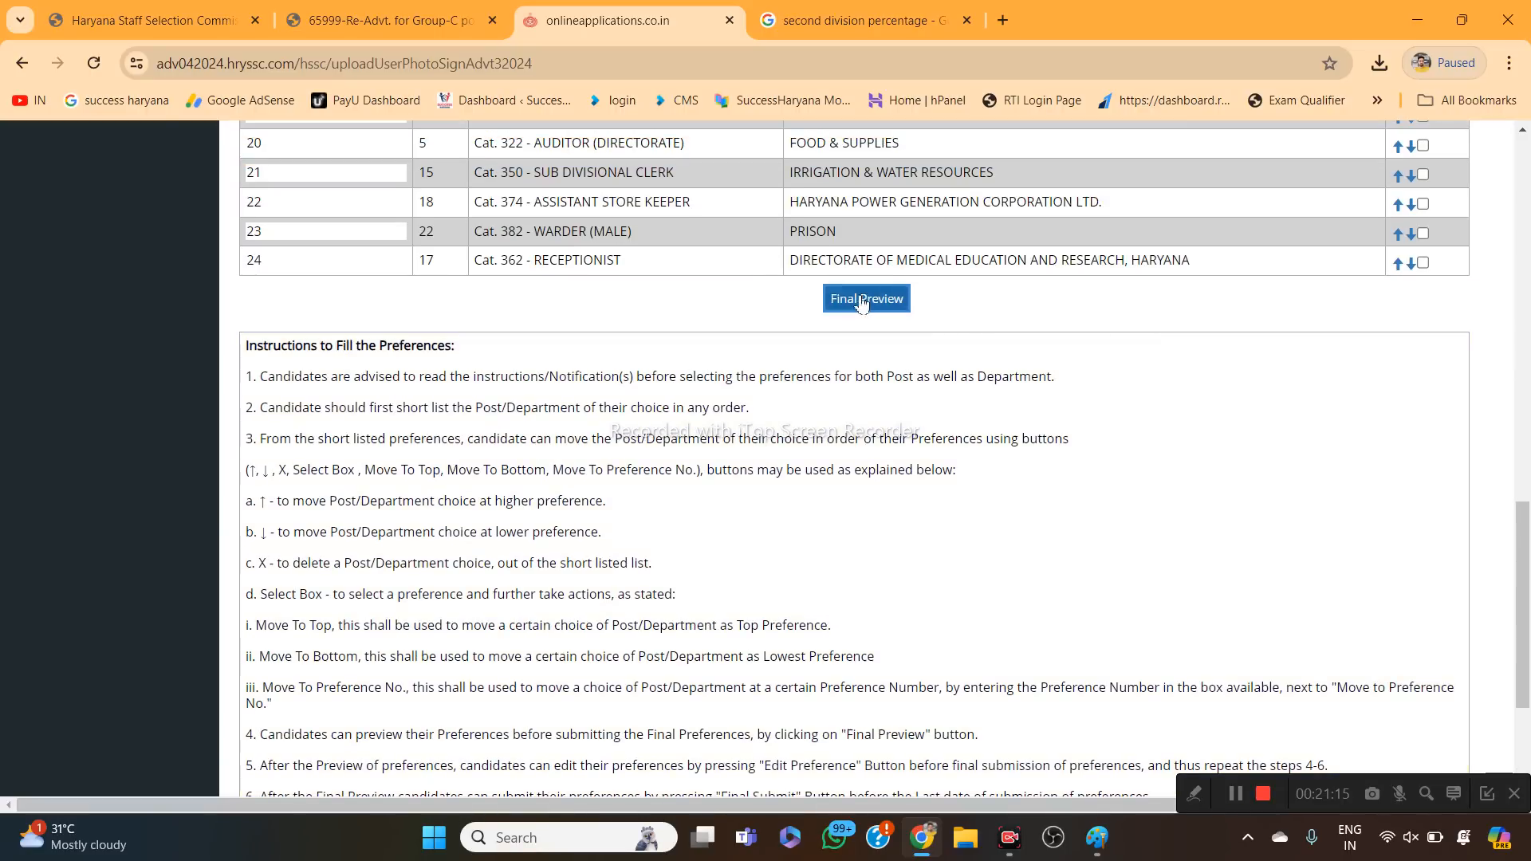
left_click(846, 300)
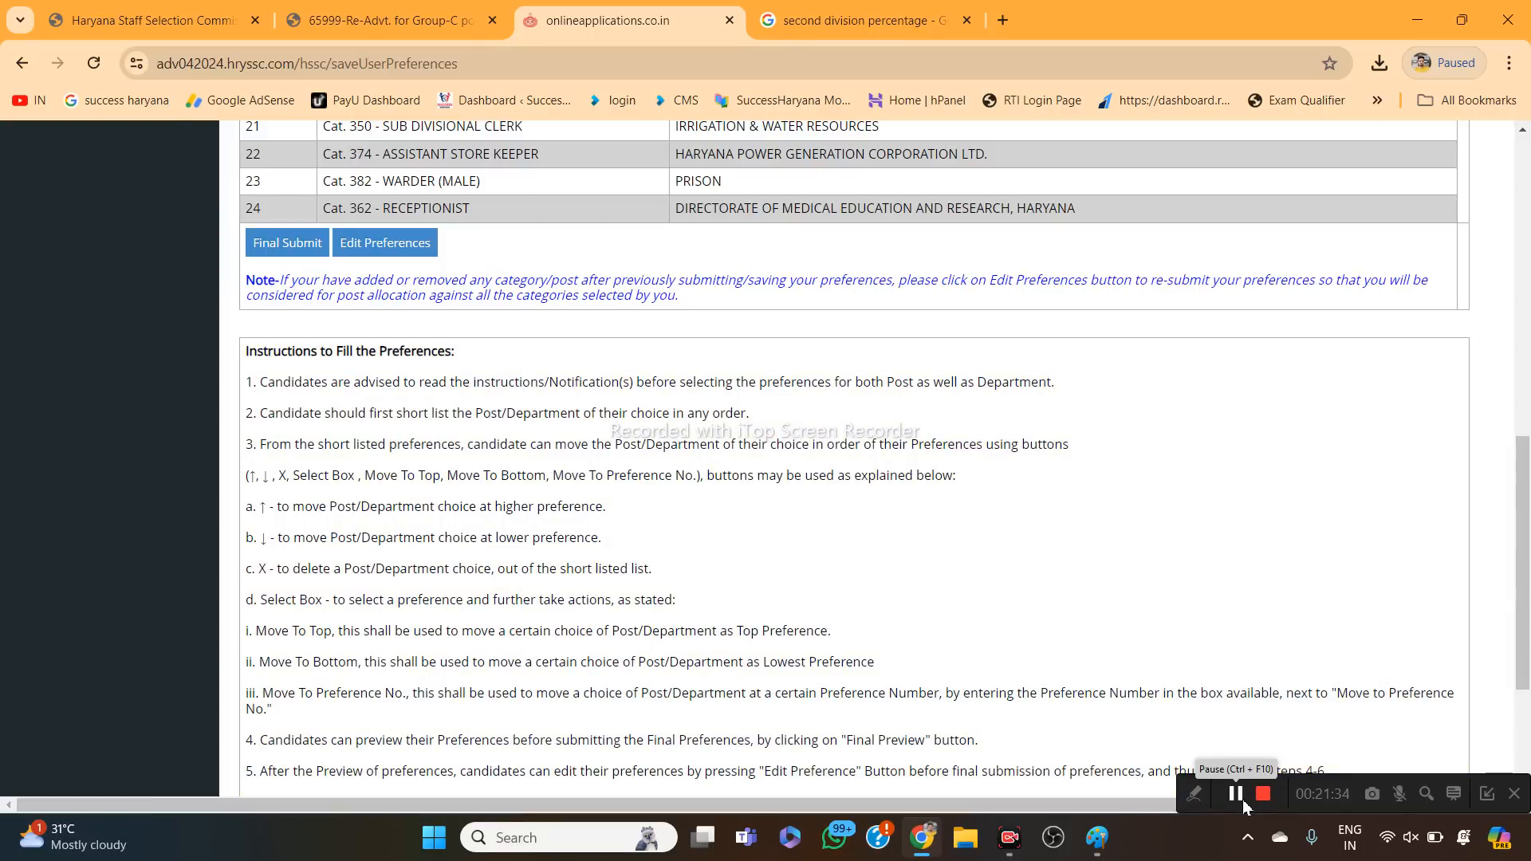
left_click(1238, 796)
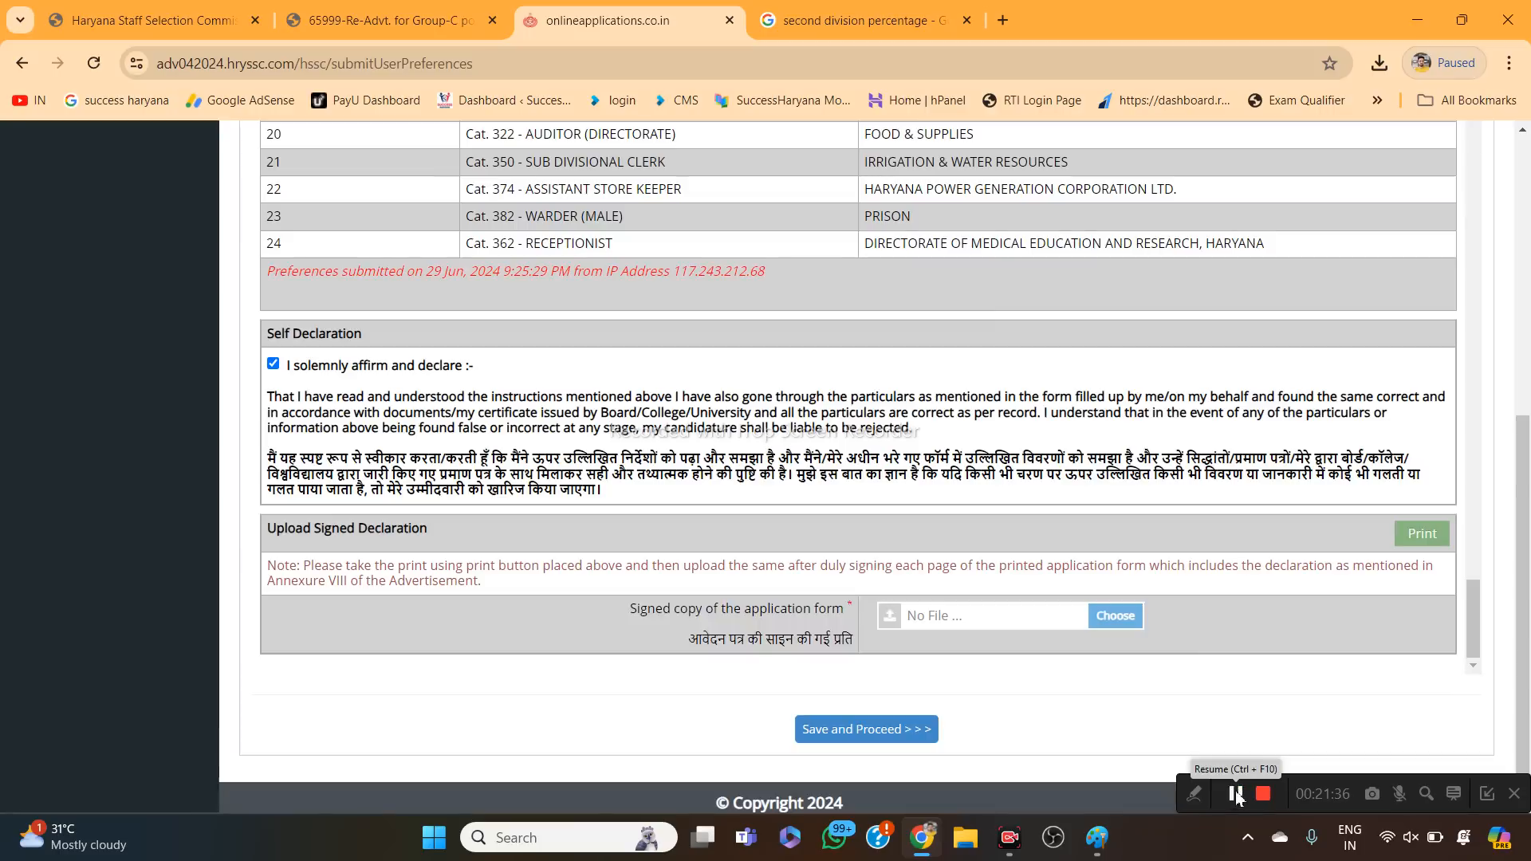